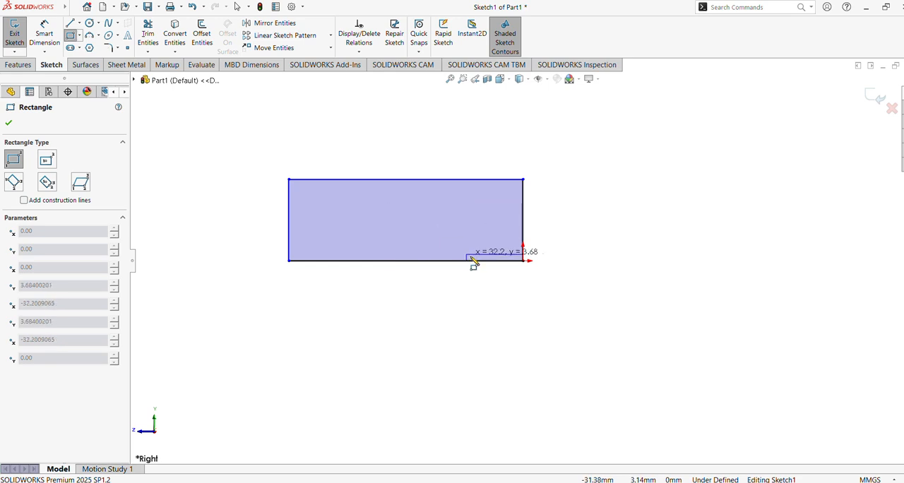
# Step: Sketch a smaller corner rectangle about 23 mm high inside the large one, with its base on the large rectangle's bottom edge
pyautogui.press('Escape')
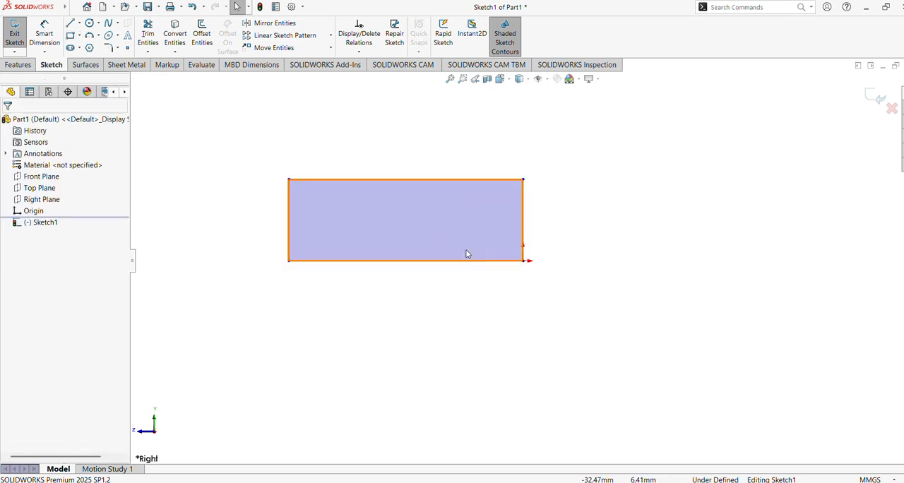
pyautogui.click(70, 36)
pyautogui.click(350, 261)
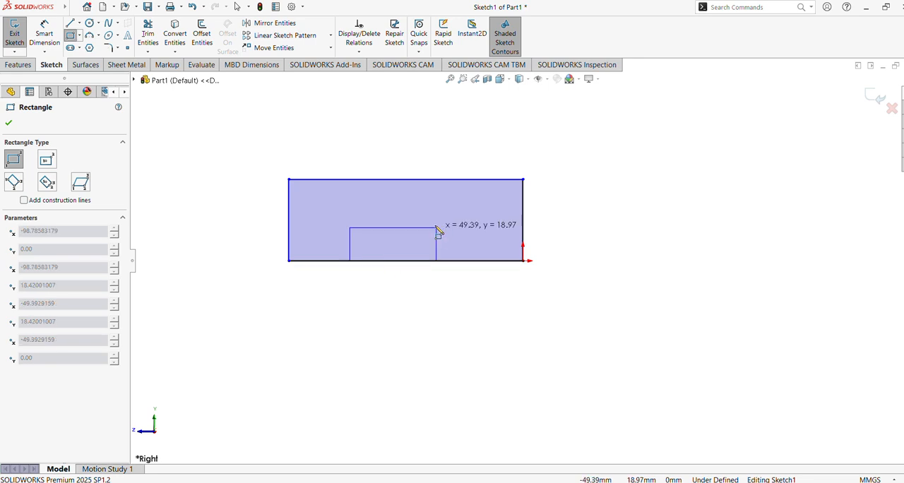
pyautogui.click(451, 218)
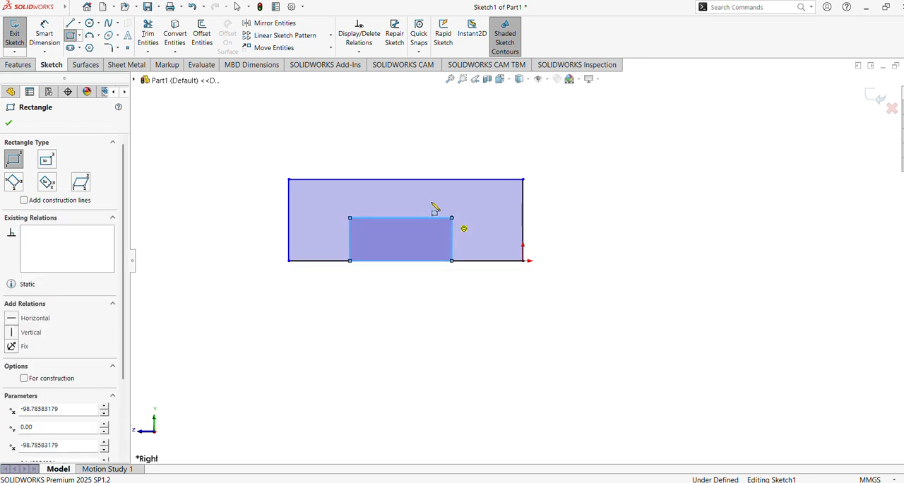
# Step: Dimension the outer rectangle to 128 mm wide and 20 mm high
pyautogui.click(42, 35)
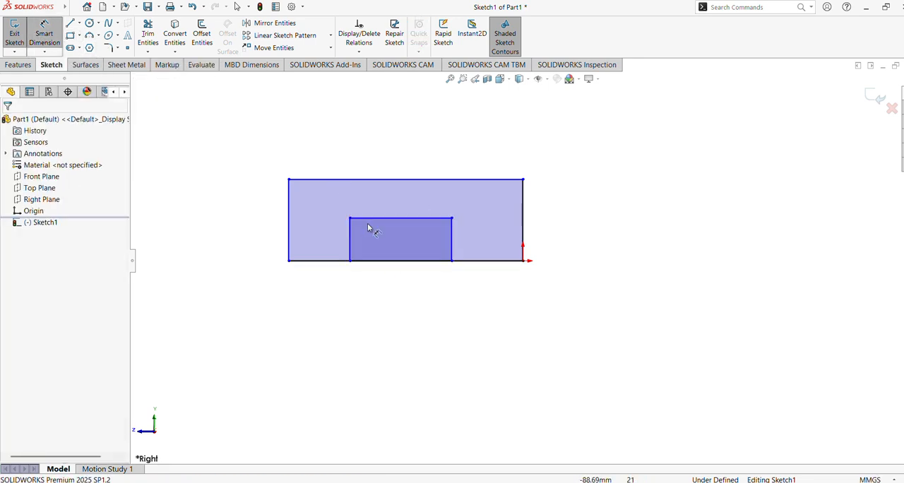
pyautogui.click(474, 265)
pyautogui.click(451, 294)
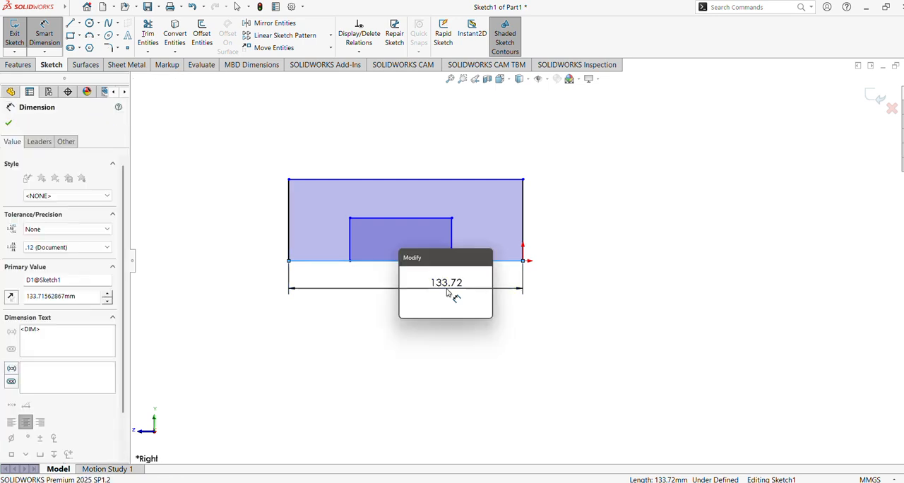
pyautogui.write('128')
pyautogui.press('Return')
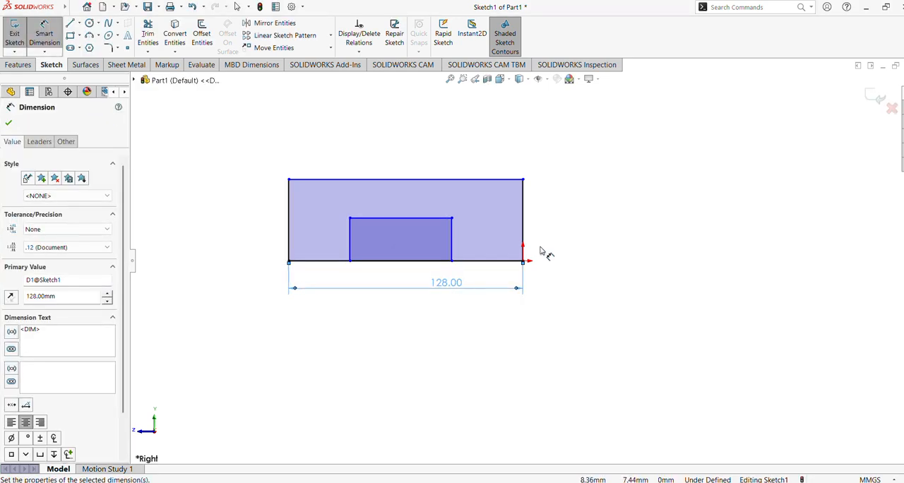
pyautogui.click(545, 226)
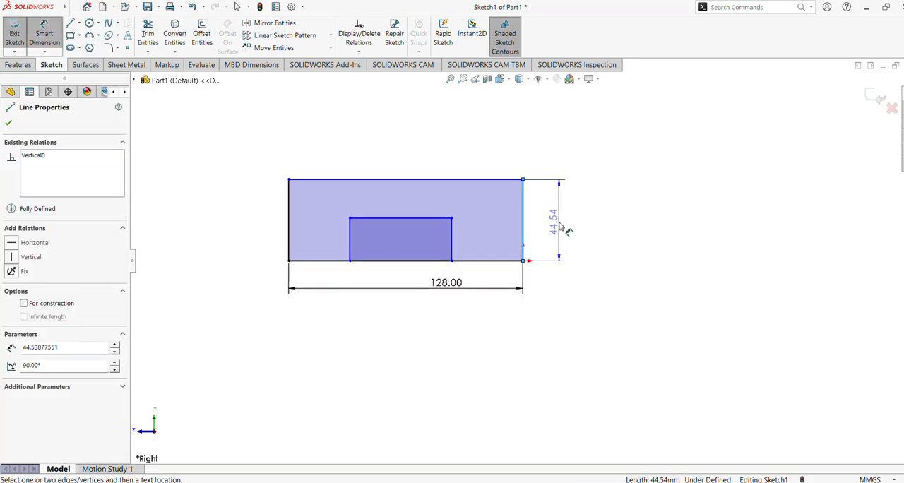
pyautogui.click(560, 226)
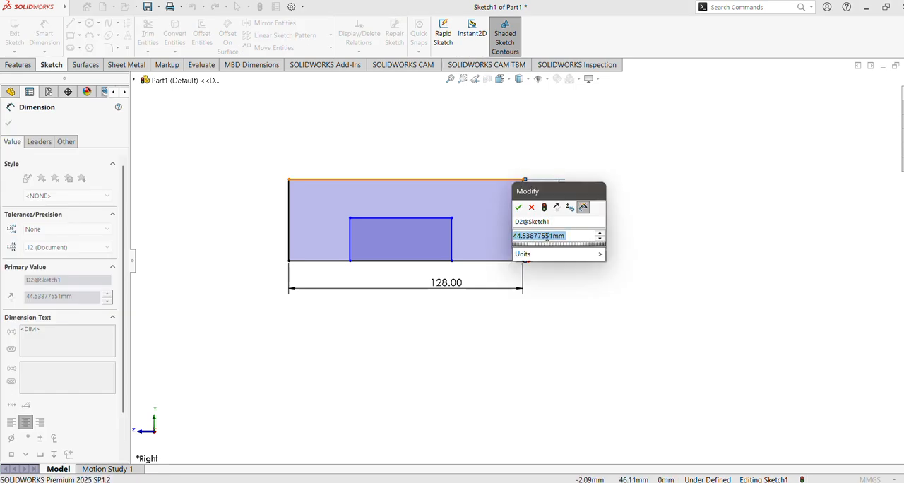
pyautogui.write('20')
pyautogui.press('Return')
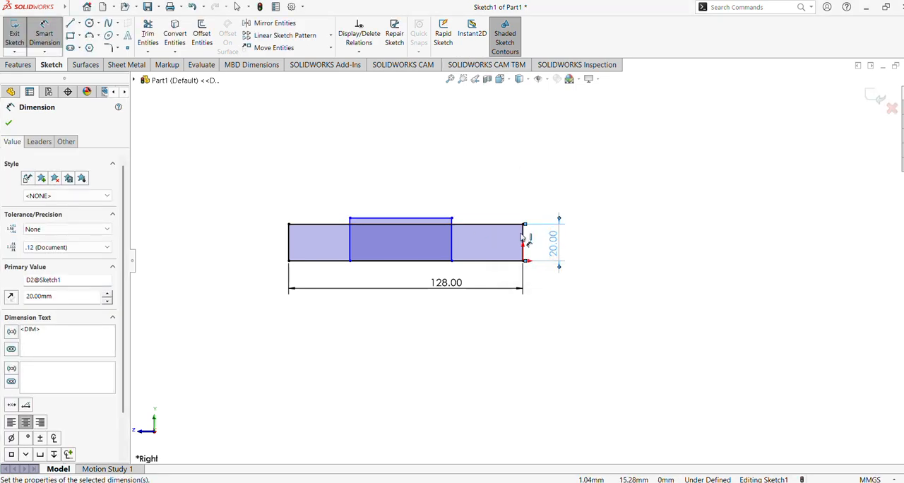
# Step: Dimension the horizontal distance between the inner rectangle's side and the outer rectangle's side at the origin as 27 mm
pyautogui.click(453, 244)
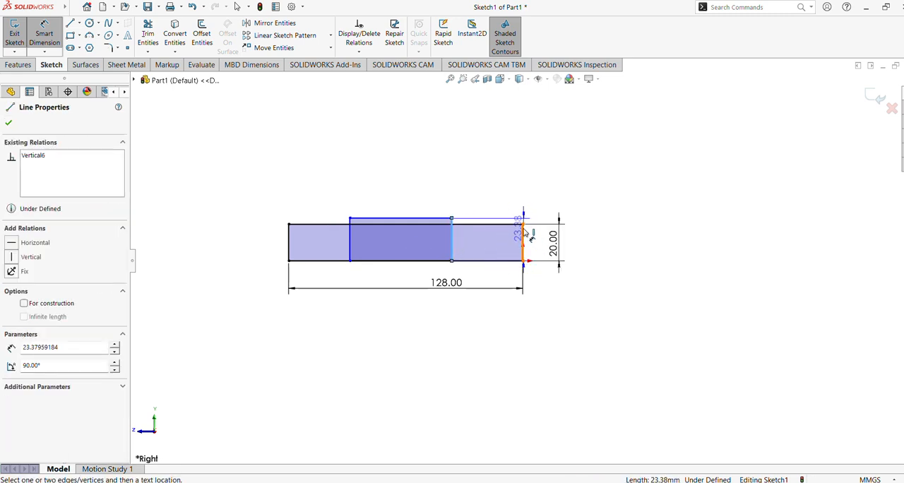
pyautogui.click(523, 241)
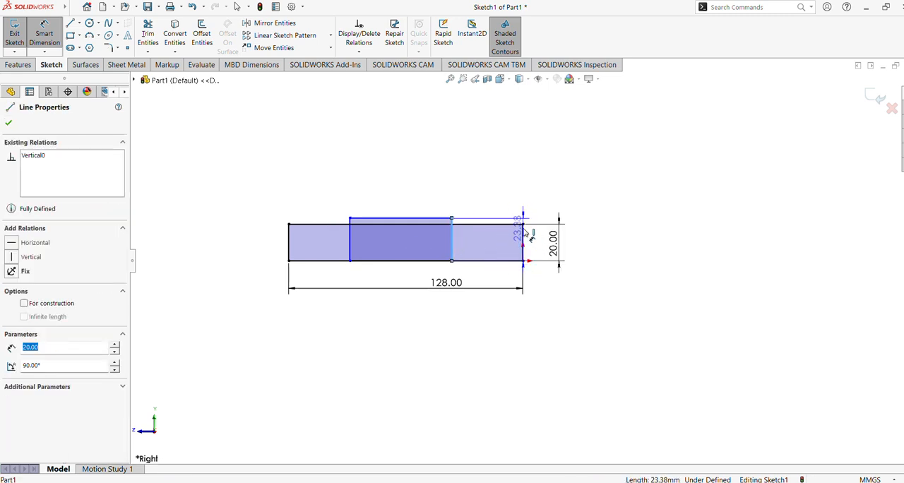
pyautogui.click(502, 277)
pyautogui.write('2')
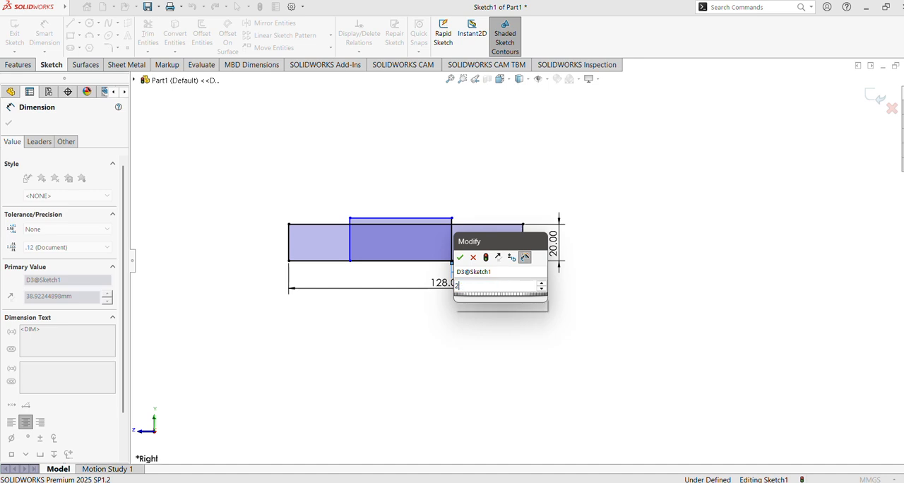
pyautogui.write('7')
pyautogui.press('Return')
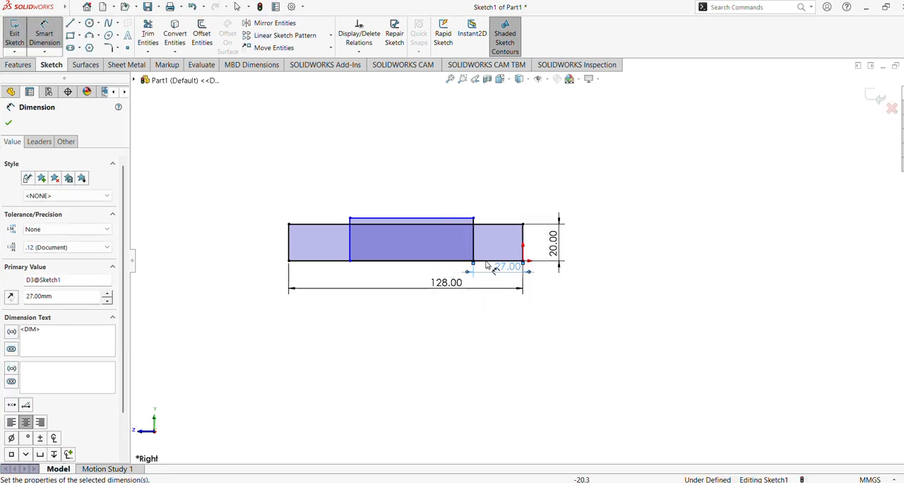
pyautogui.click(9, 125)
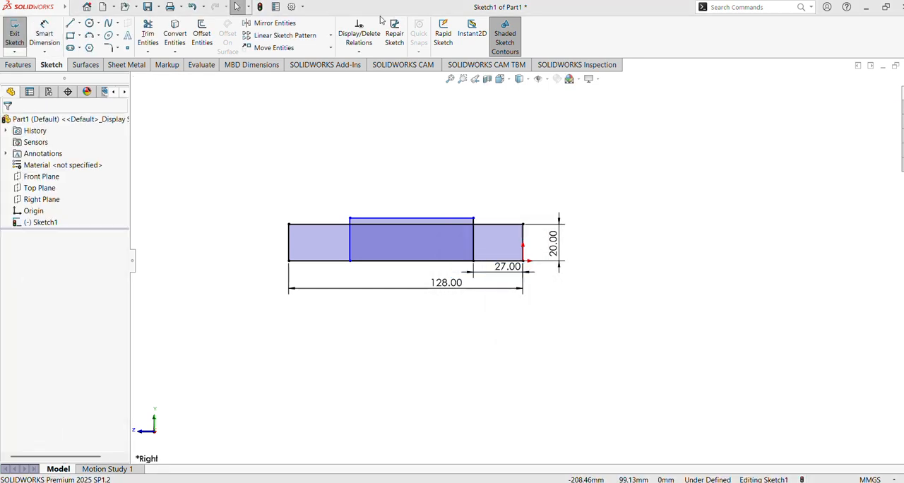
# Step: Dimension the inner rectangle to 8 mm high and 57 mm wide
pyautogui.click(44, 34)
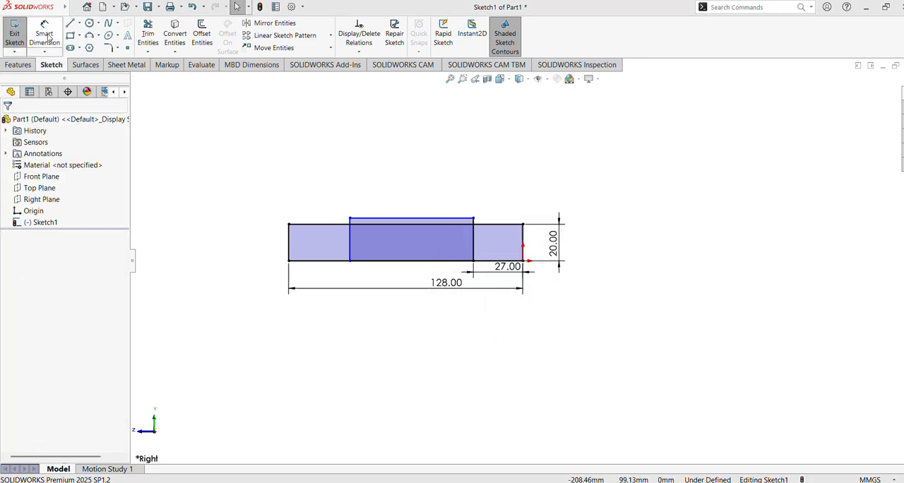
pyautogui.click(350, 243)
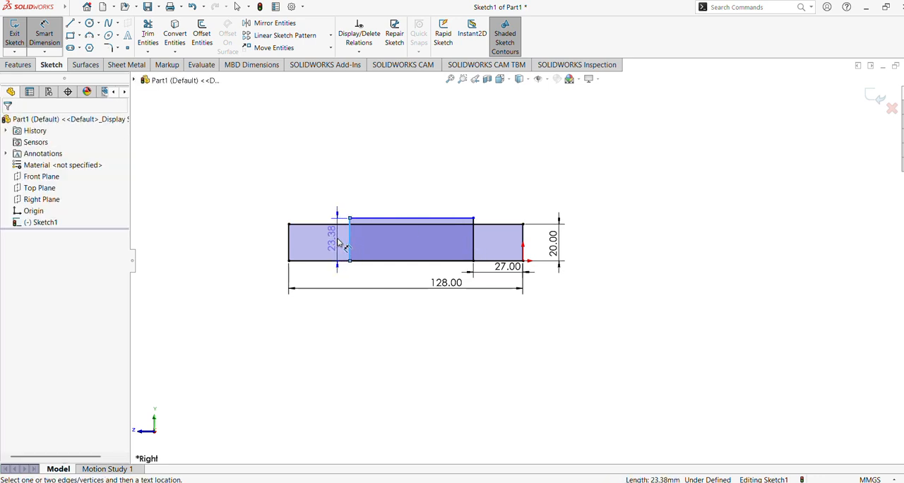
pyautogui.click(338, 243)
pyautogui.write('8.00mm')
pyautogui.press('Return')
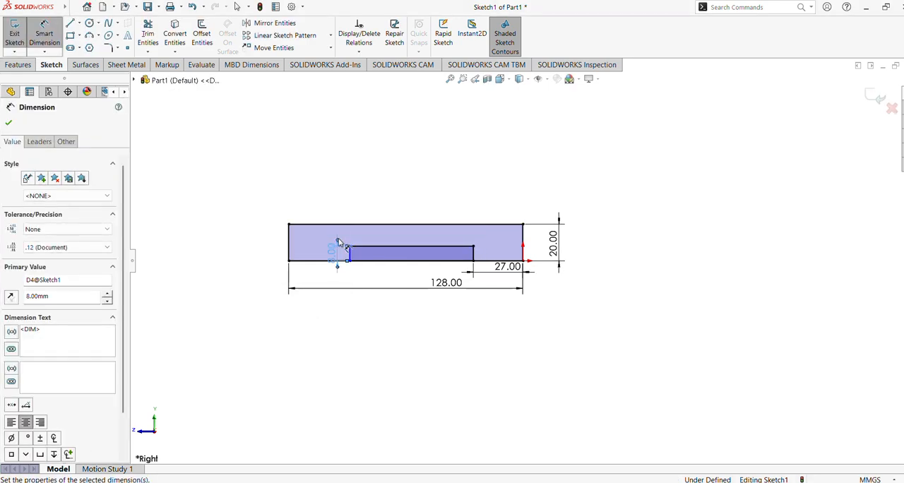
pyautogui.click(409, 247)
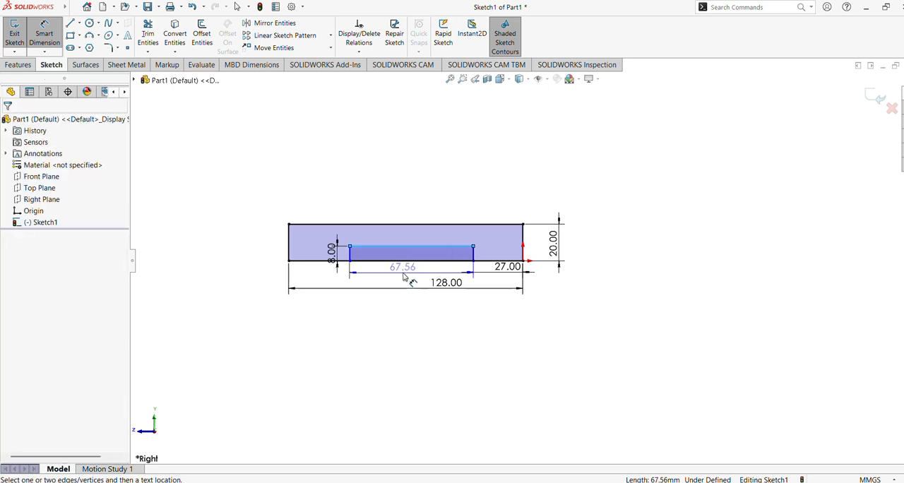
pyautogui.click(405, 277)
pyautogui.write('57')
pyautogui.press('Return')
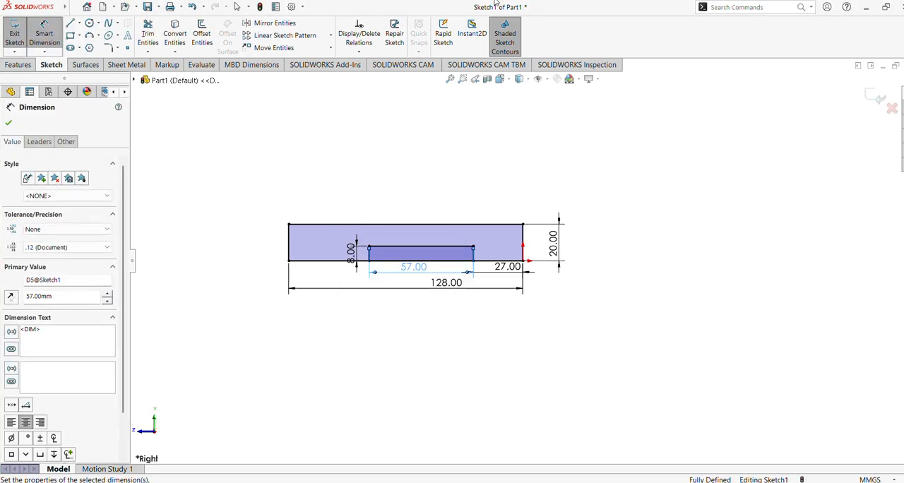
pyautogui.click(8, 125)
# Step: Trim away the shared bottom segments across the inner rectangle with Power trim so the profile has an open notch
pyautogui.press('f')
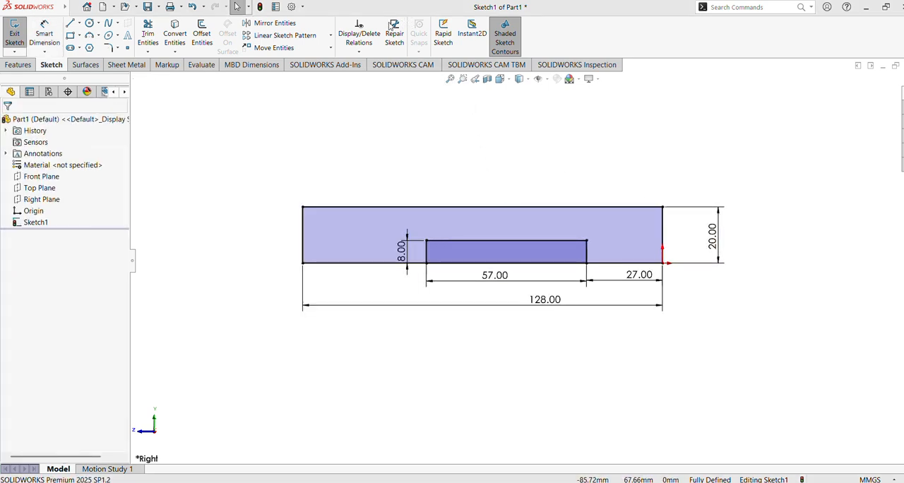
pyautogui.click(147, 35)
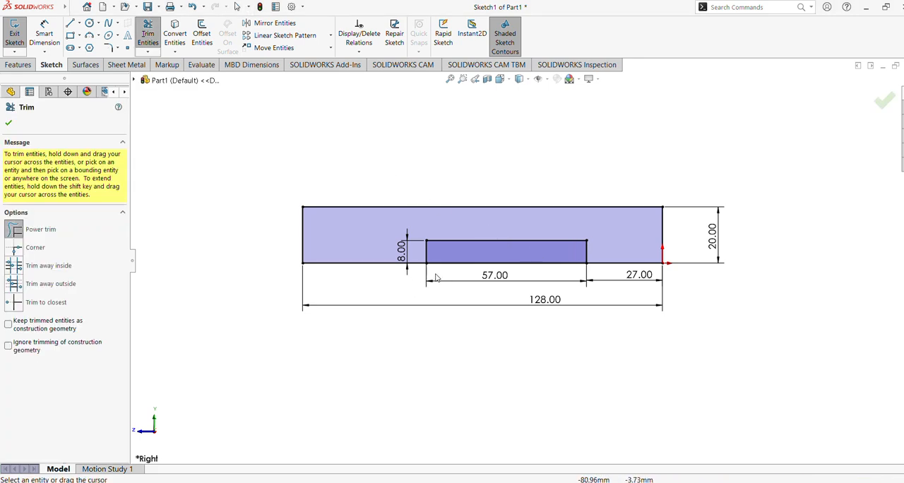
pyautogui.moveTo(435, 269)
pyautogui.mouseDown()
pyautogui.moveTo(459, 259)
pyautogui.moveTo(185, 170)
pyautogui.mouseUp()
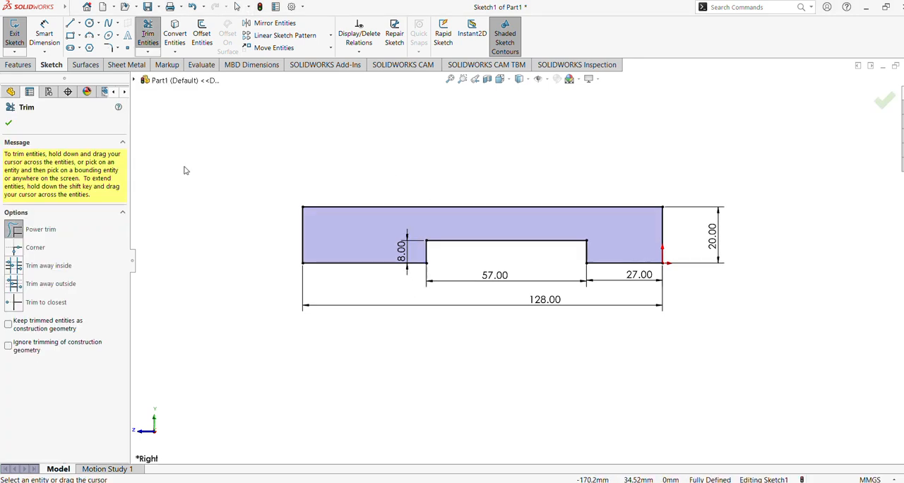
pyautogui.click(8, 125)
# Step: Extrude the notched profile as a boss 64 mm deep with the Mid Plane end condition
pyautogui.click(18, 64)
pyautogui.click(19, 35)
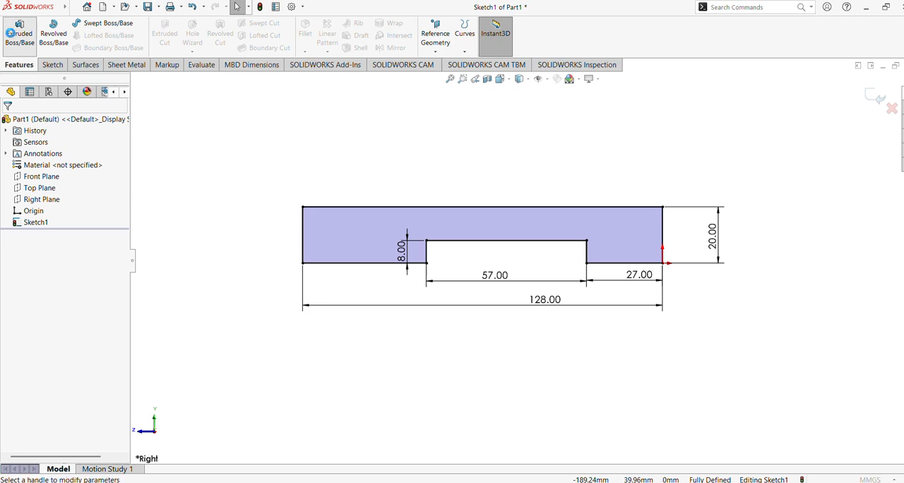
pyautogui.click(396, 22)
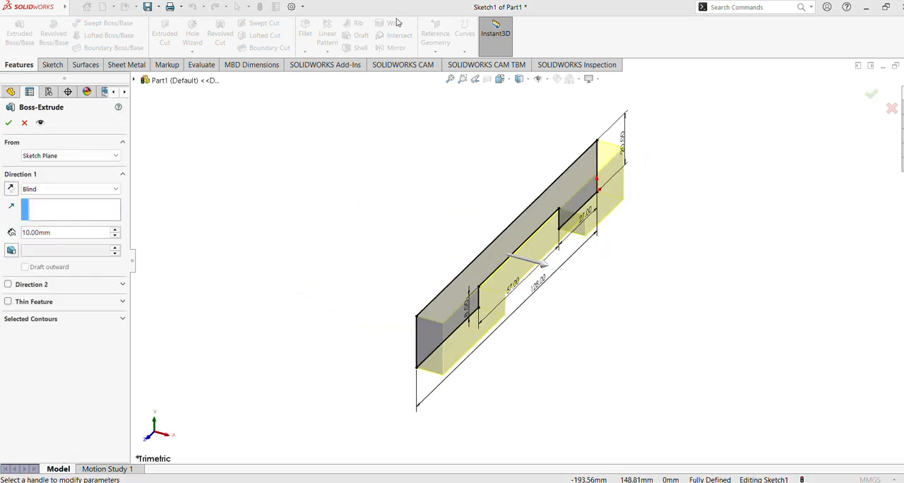
pyautogui.click(49, 236)
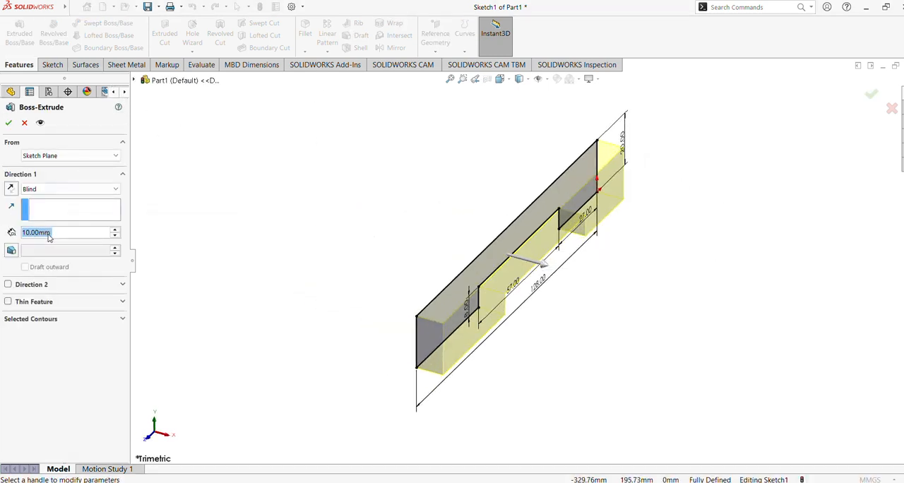
pyautogui.write('64')
pyautogui.press('Return')
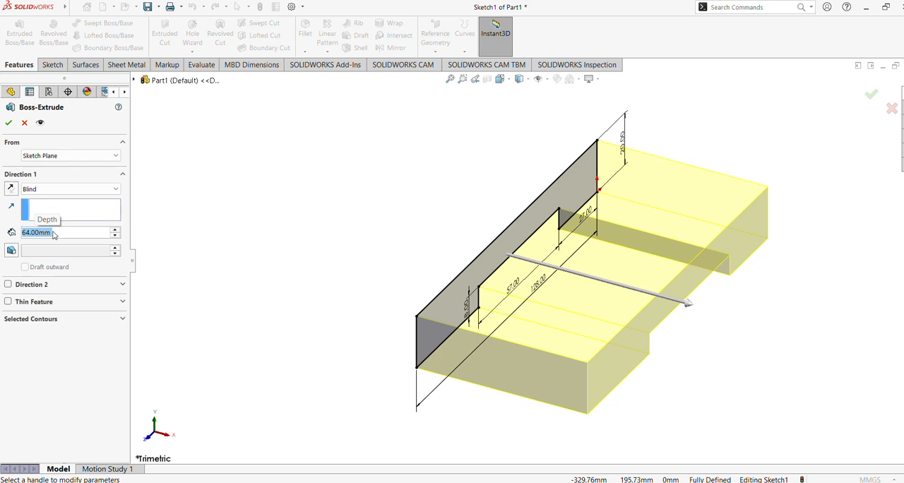
pyautogui.click(51, 189)
pyautogui.click(42, 238)
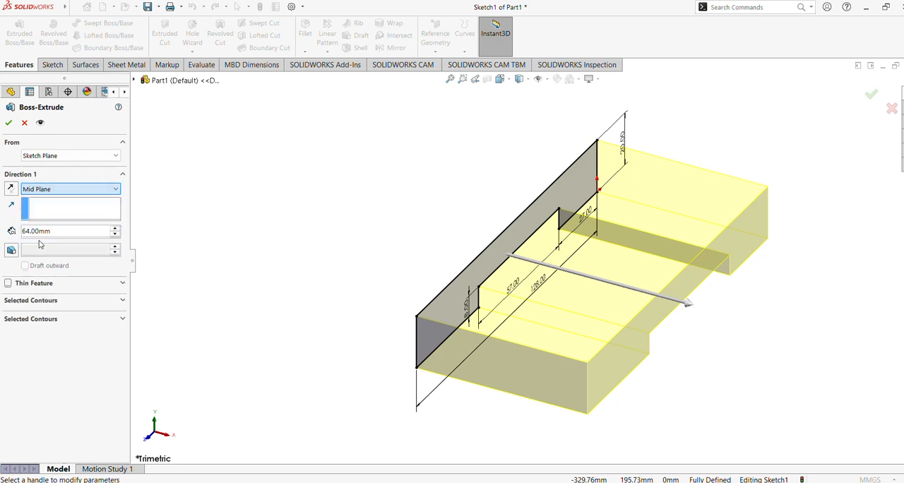
pyautogui.click(8, 122)
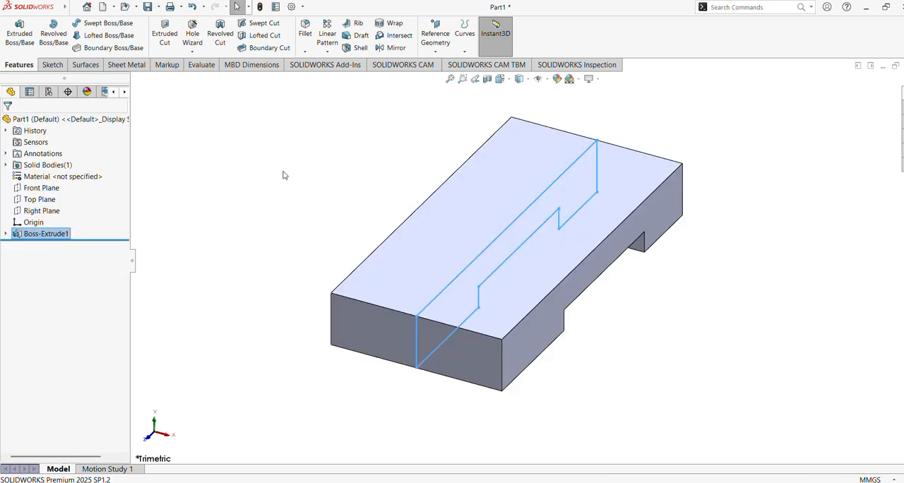
# Step: Start a new sketch on the block's rectangular end face at the origin end
pyautogui.moveTo(322, 198); pyautogui.dragTo(256, 195, button='middle')
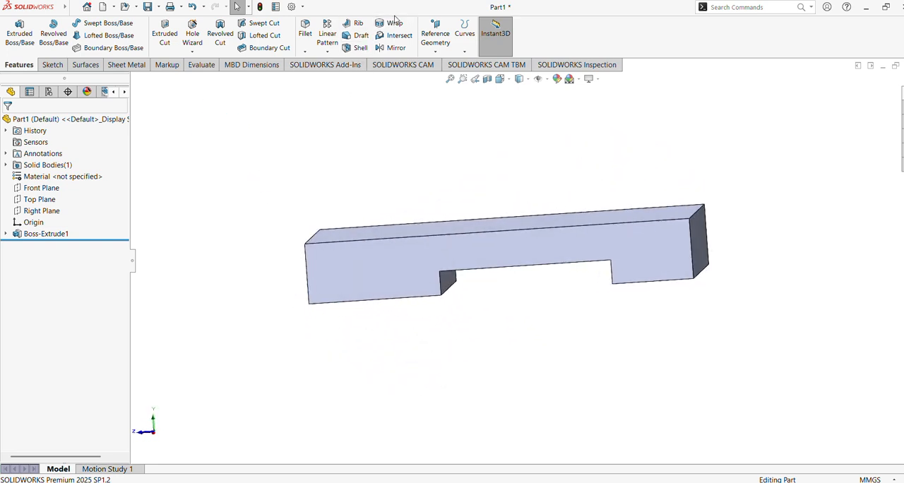
pyautogui.moveTo(701, 242)
pyautogui.mouseDown(button='middle')
pyautogui.moveTo(670, 177)
pyautogui.moveTo(653, 228)
pyautogui.mouseUp(button='middle')
pyautogui.click(654, 228)
pyautogui.click(667, 197)
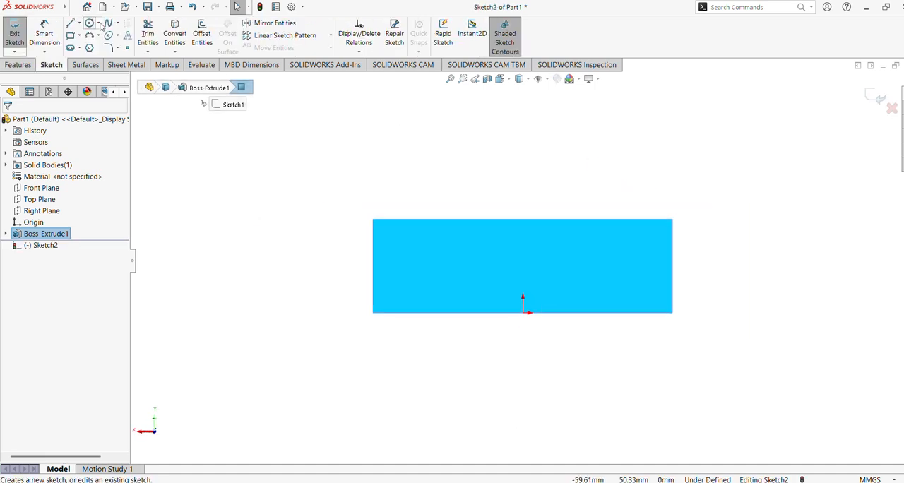
# Step: Sketch two concentric circles about 37 mm and 21 mm in diameter above the block, with their centre about 55 mm above the origin
pyautogui.click(89, 23)
pyautogui.scroll(2, 544, 144)
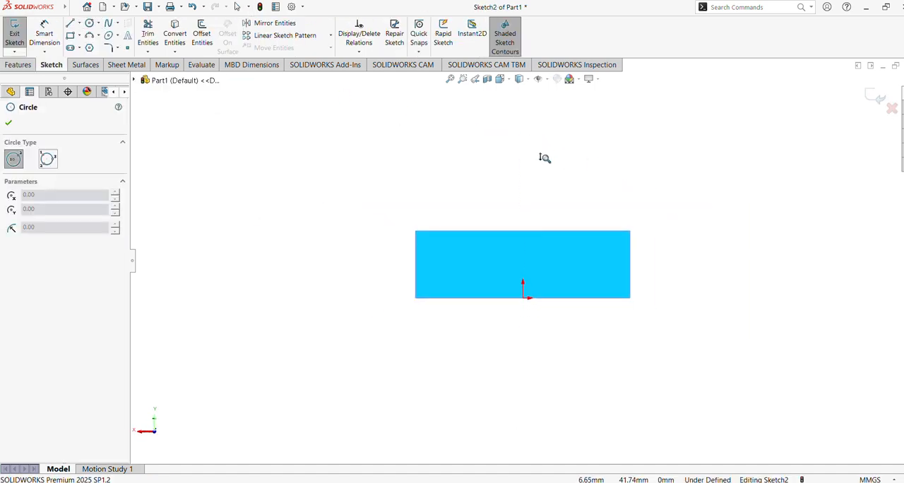
pyautogui.click(486, 113)
pyautogui.click(534, 153)
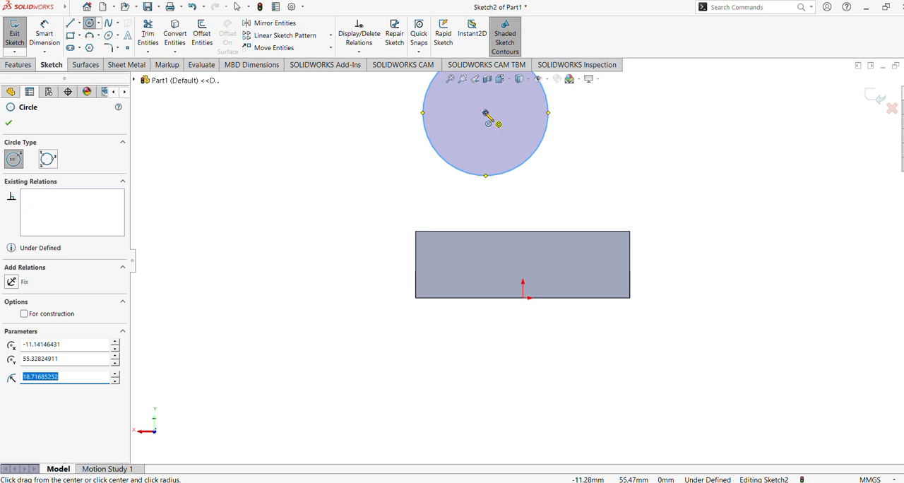
pyautogui.click(485, 113)
pyautogui.click(513, 134)
pyautogui.scroll(3, 581, 155)
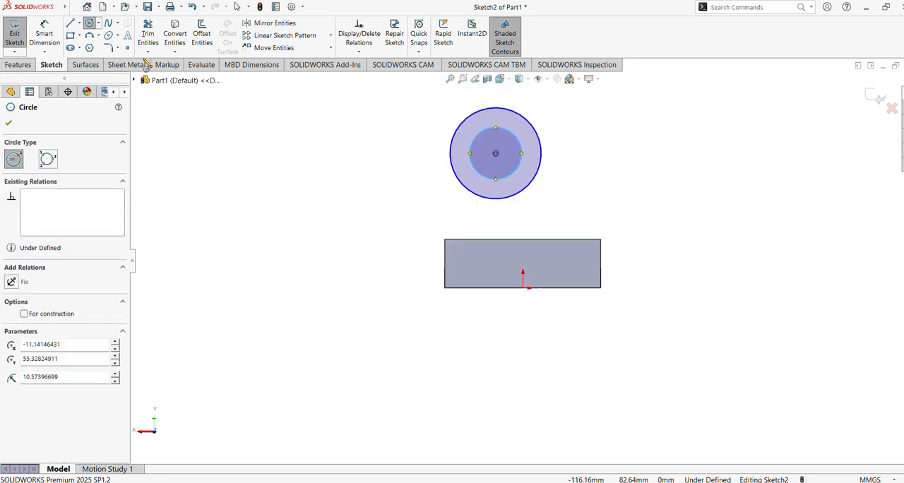
# Step: Dimension the outer circle's diameter to 40 mm
pyautogui.click(44, 36)
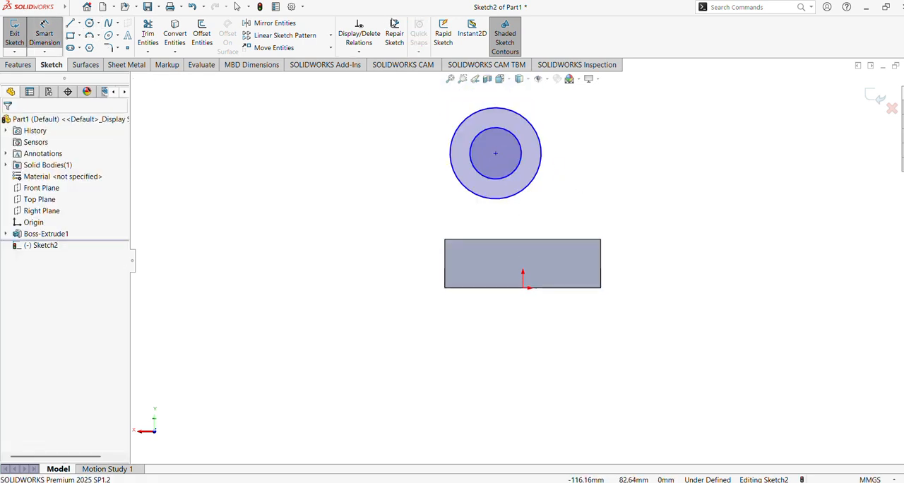
pyautogui.click(452, 138)
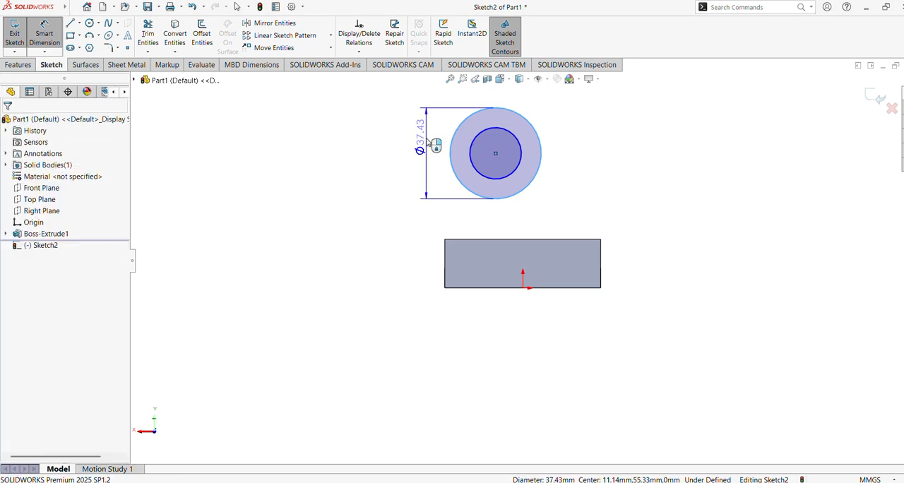
pyautogui.click(427, 142)
pyautogui.write('40')
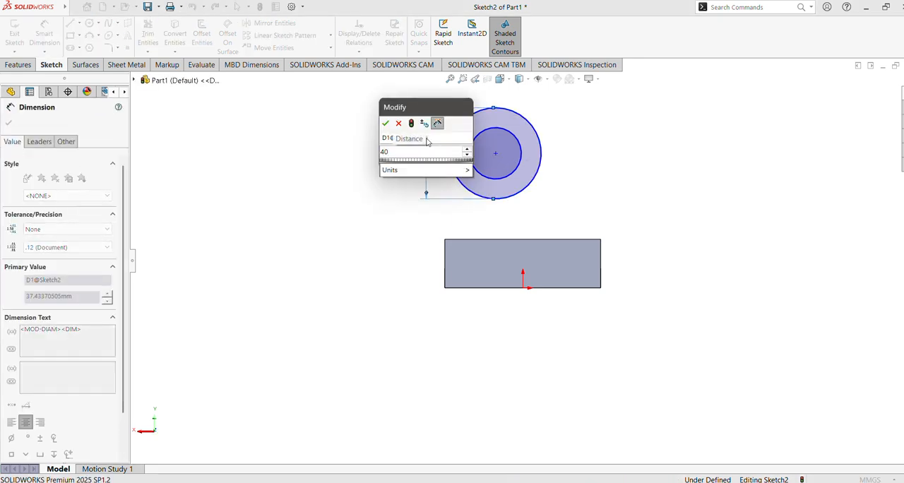
pyautogui.press('Return')
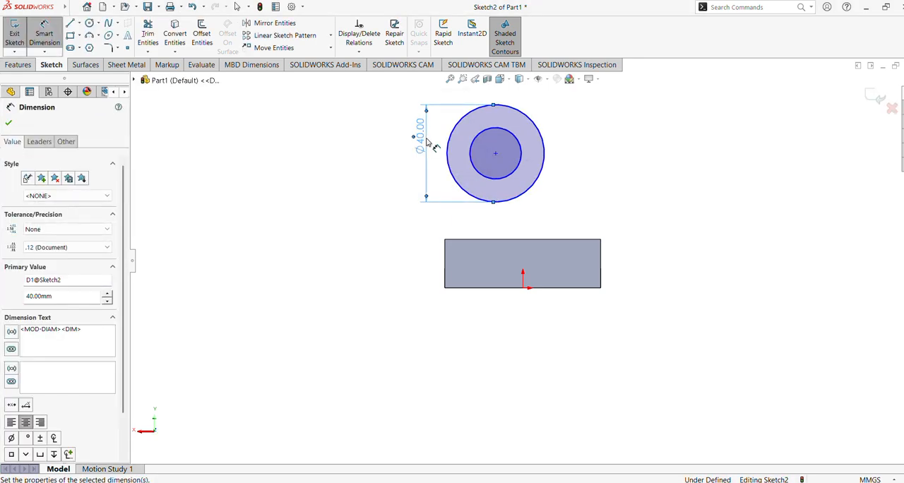
# Step: Dimension the inner circle's diameter to 20 mm and finish dimensioning
pyautogui.click(470, 154)
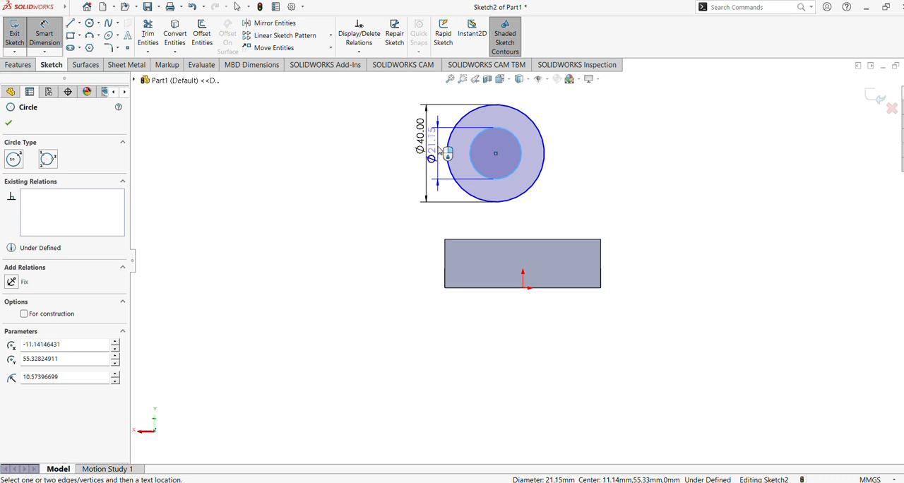
pyautogui.click(439, 151)
pyautogui.write('20')
pyautogui.press('Return')
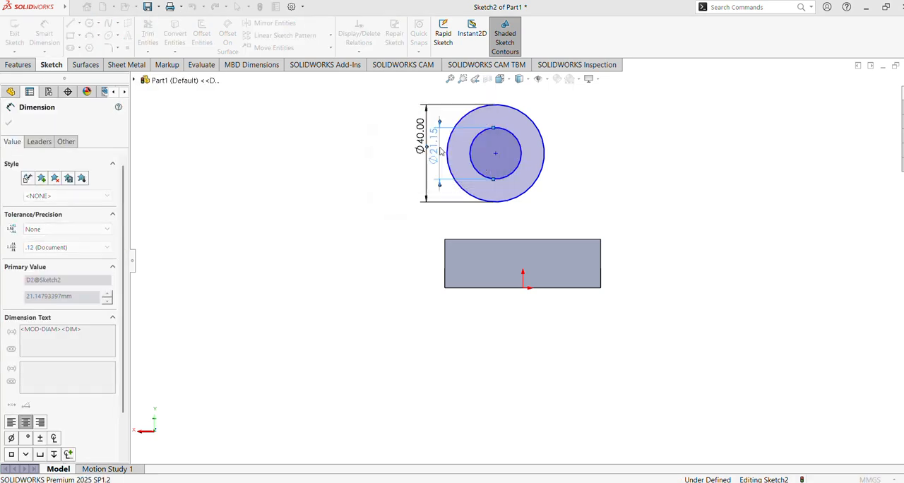
pyautogui.click(9, 123)
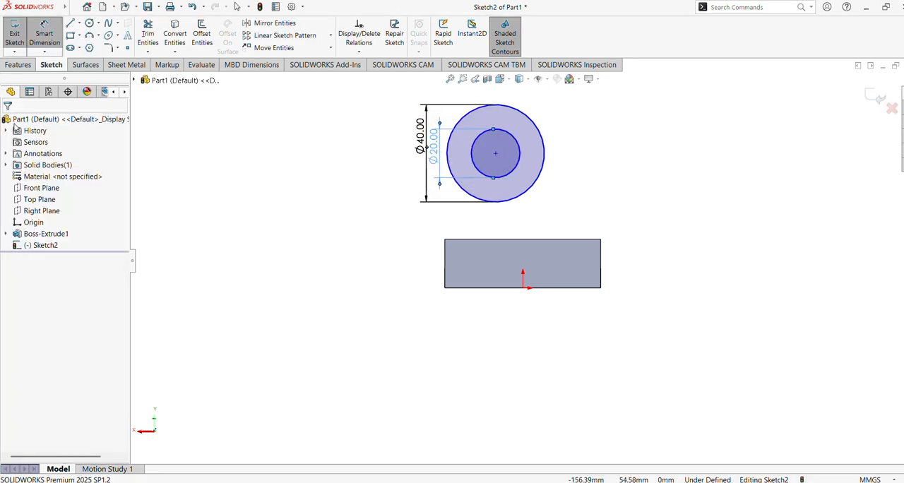
pyautogui.press('Escape')
# Step: Draw a vertical construction centerline about 35 mm long upward from the origin
pyautogui.click(79, 27)
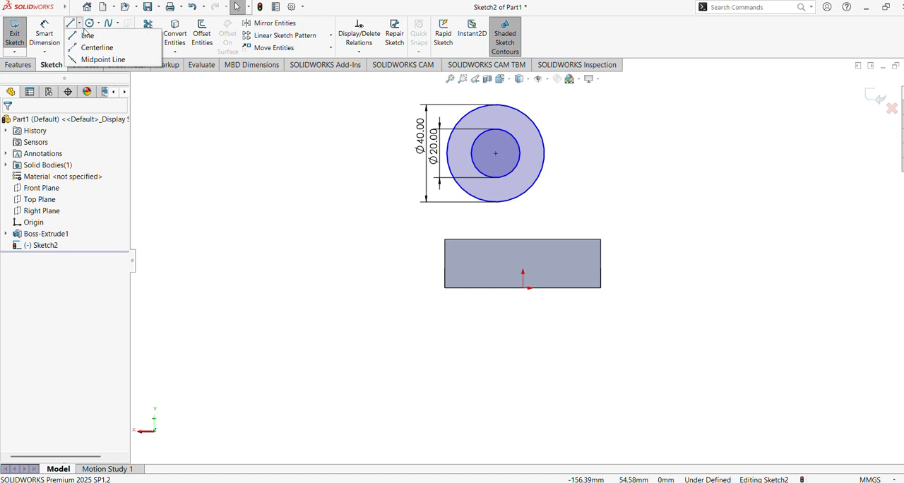
pyautogui.click(86, 49)
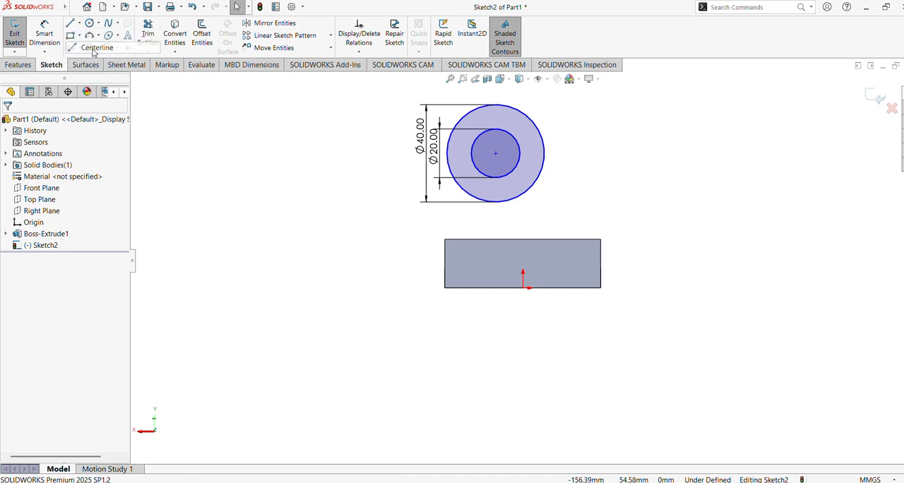
pyautogui.click(523, 287)
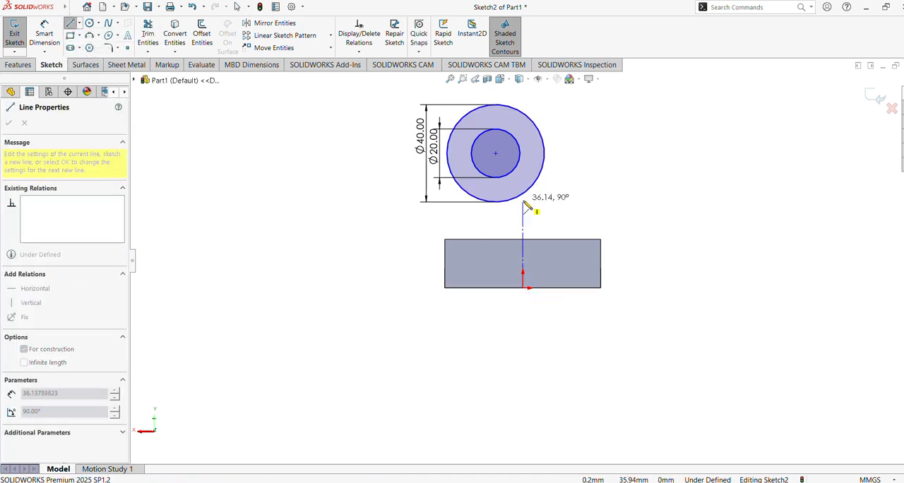
pyautogui.click(524, 204)
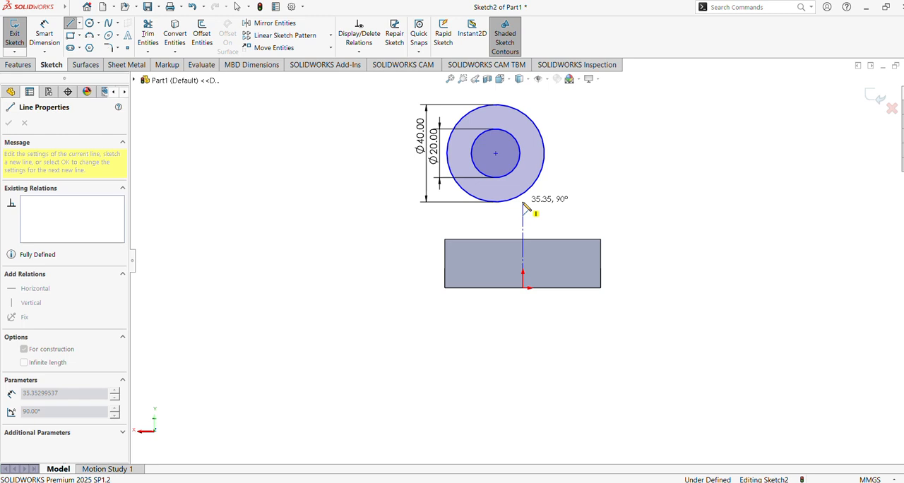
pyautogui.press('Escape')
# Step: Draw a line about 48 mm long from the block's upper right corner to the right side of the outer circle
pyautogui.click(71, 24)
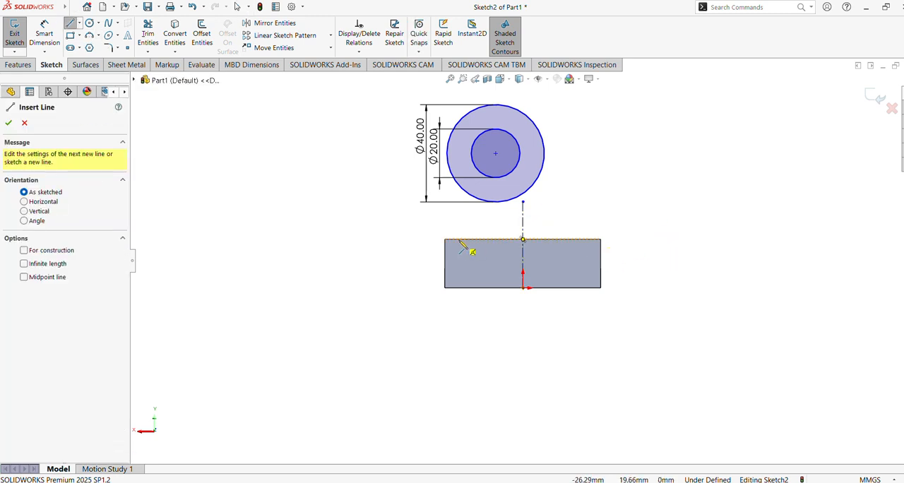
pyautogui.click(600, 240)
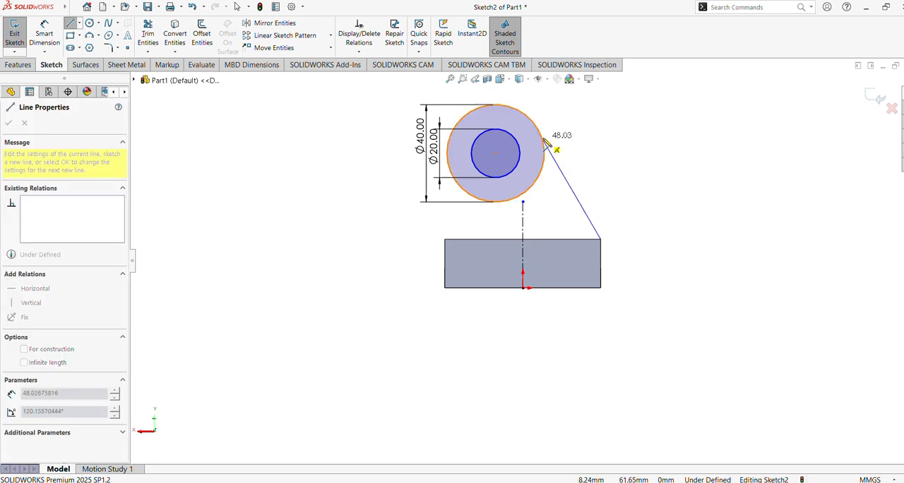
pyautogui.click(545, 140)
pyautogui.press('Escape')
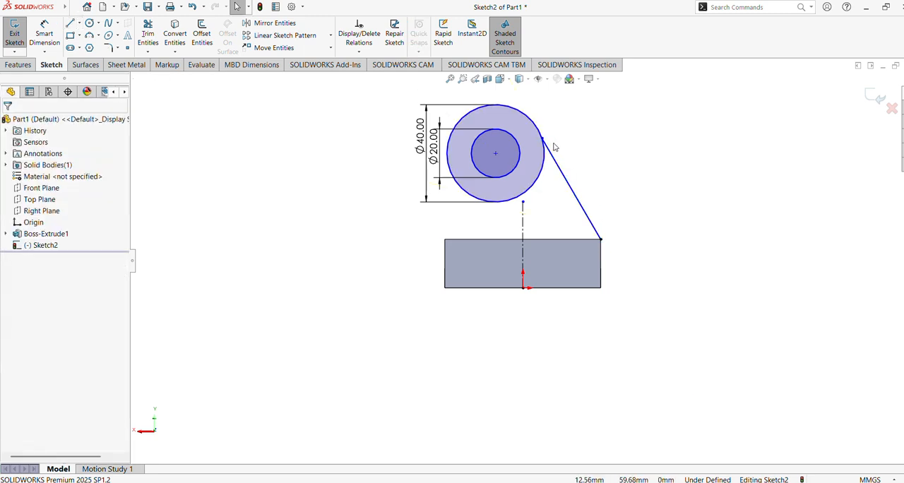
# Step: Mirror the slanted line about the vertical centerline
pyautogui.click(565, 178)
pyautogui.keyDown('ctrl'); pyautogui.click(523, 224); pyautogui.keyUp('ctrl')
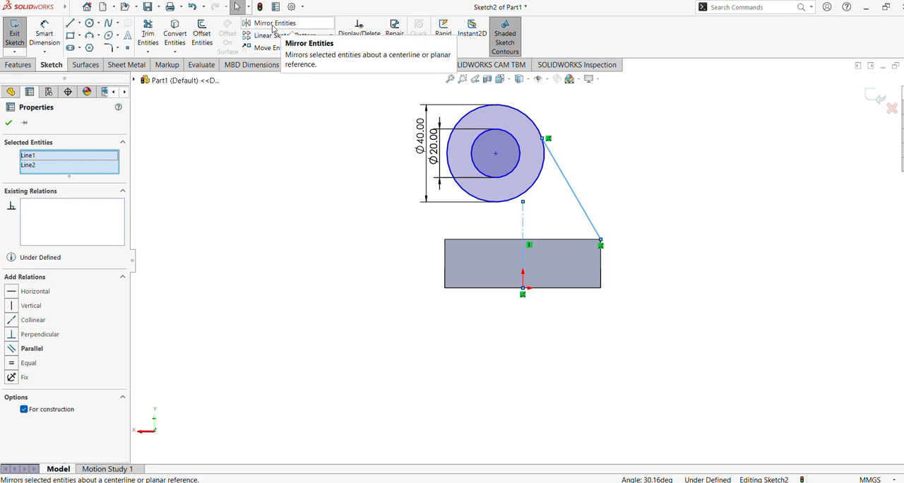
pyautogui.click(272, 28)
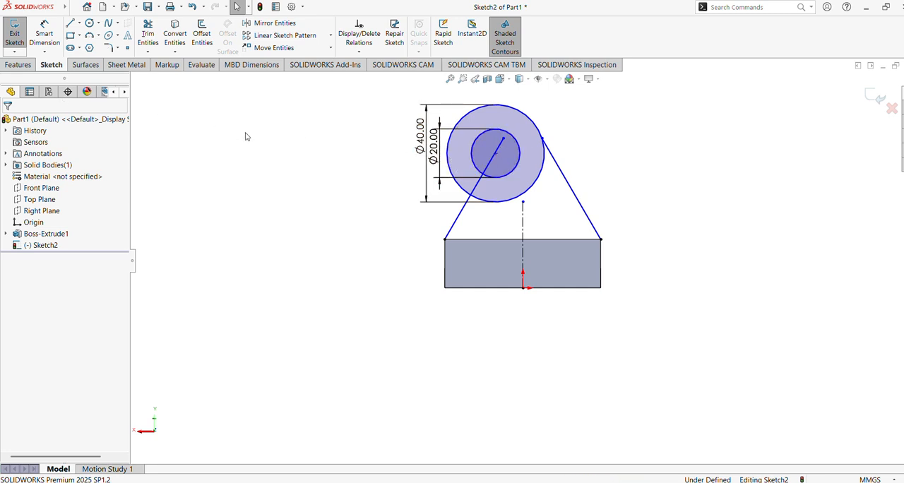
# Step: Make both slanted lines tangent to the outer circle
pyautogui.click(529, 123)
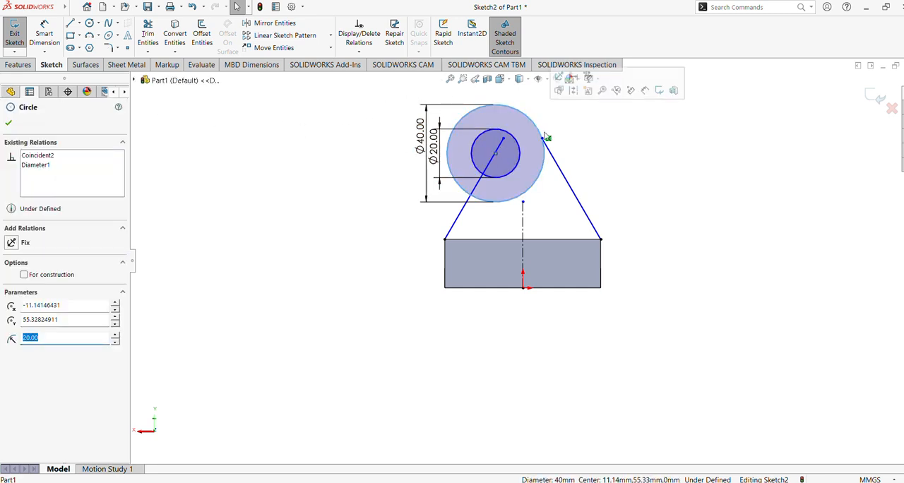
pyautogui.keyDown('ctrl'); pyautogui.click(564, 172); pyautogui.keyUp('ctrl')
pyautogui.click(589, 128)
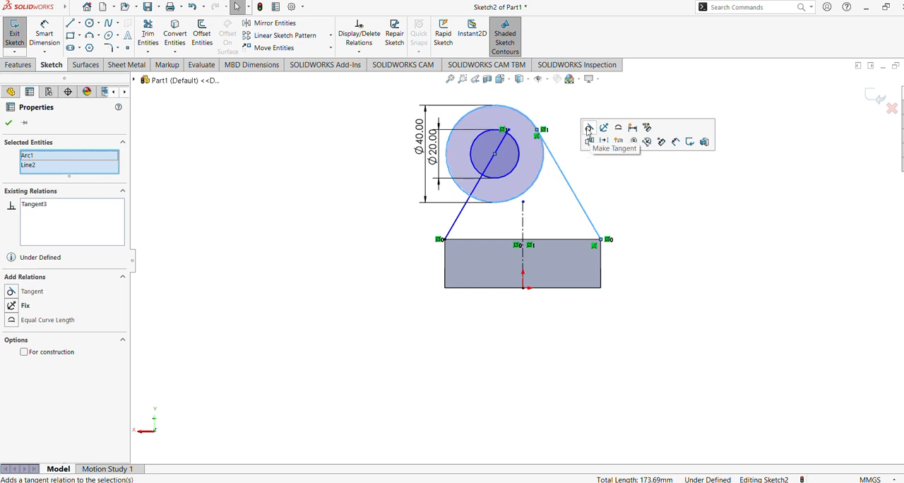
pyautogui.click(547, 96)
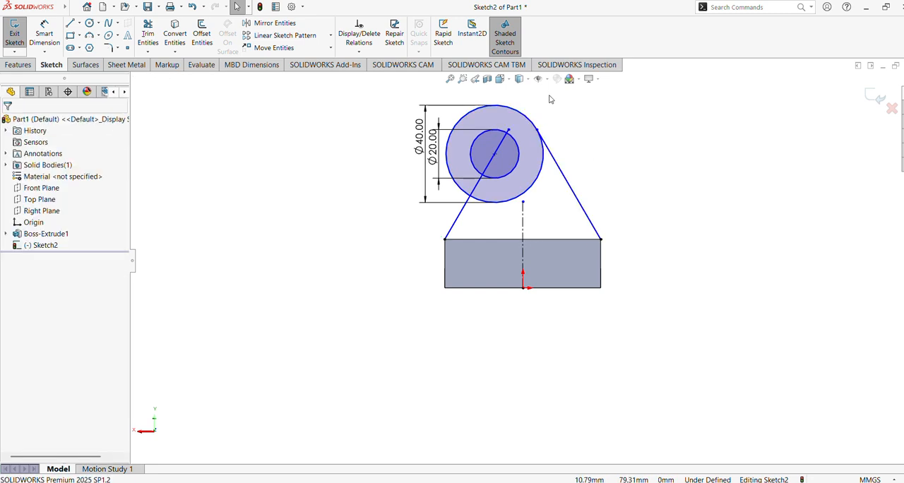
pyautogui.click(463, 214)
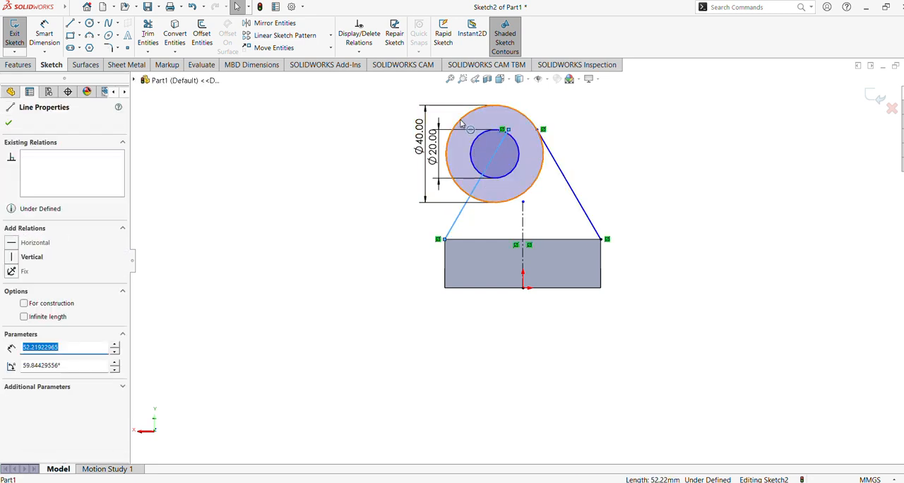
pyautogui.keyDown('ctrl'); pyautogui.click(463, 125); pyautogui.keyUp('ctrl')
pyautogui.click(491, 79)
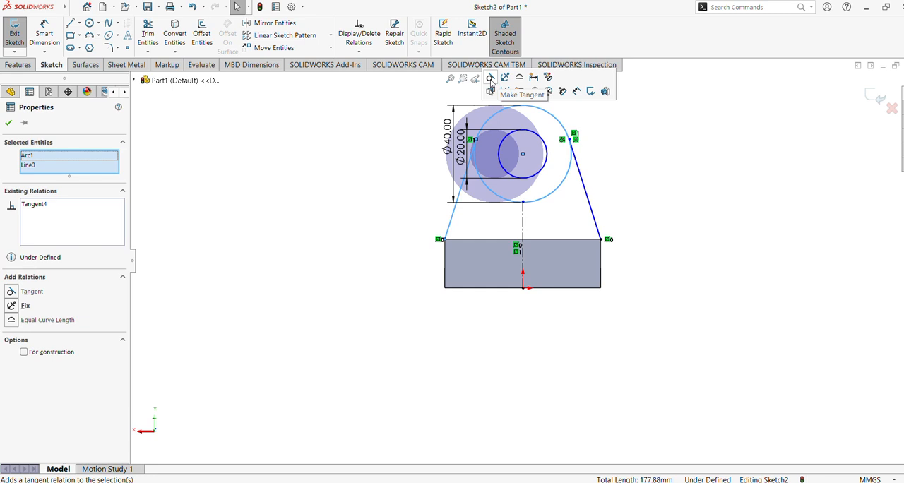
pyautogui.click(323, 127)
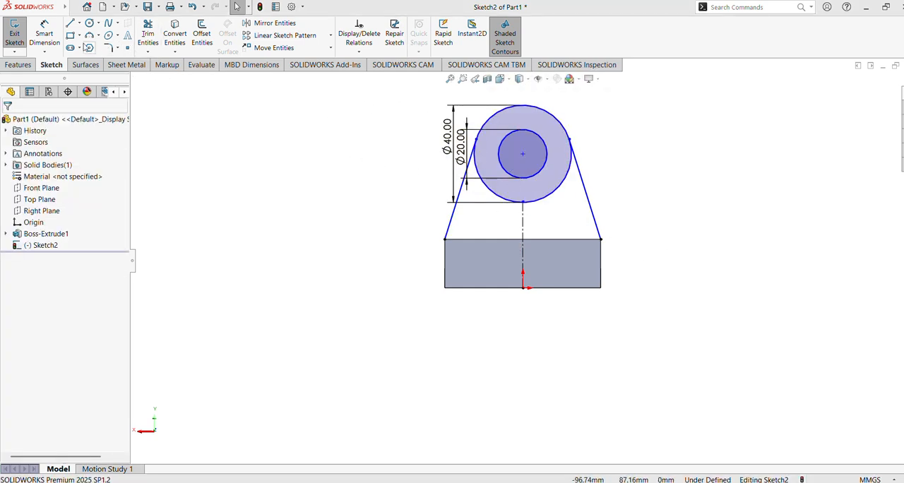
# Step: Dimension the vertical distance from the block's top edge to the circles' centre as 56 mm
pyautogui.click(47, 35)
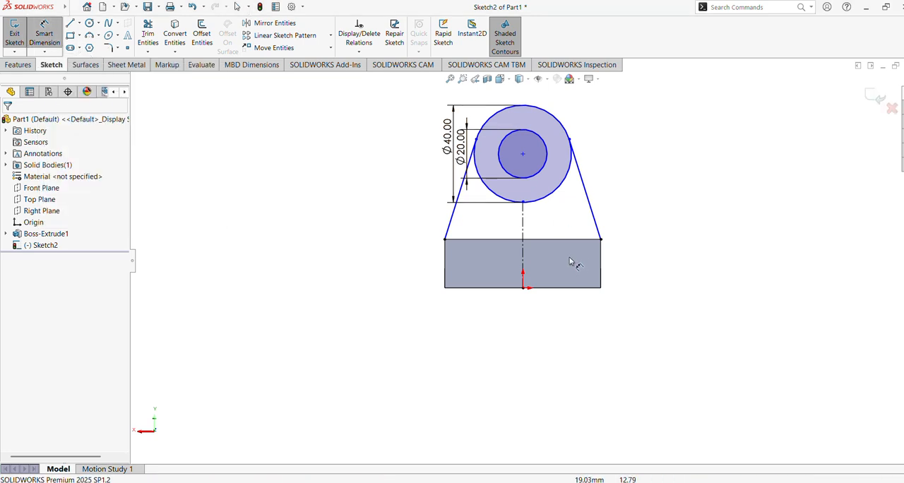
pyautogui.click(523, 154)
pyautogui.click(546, 240)
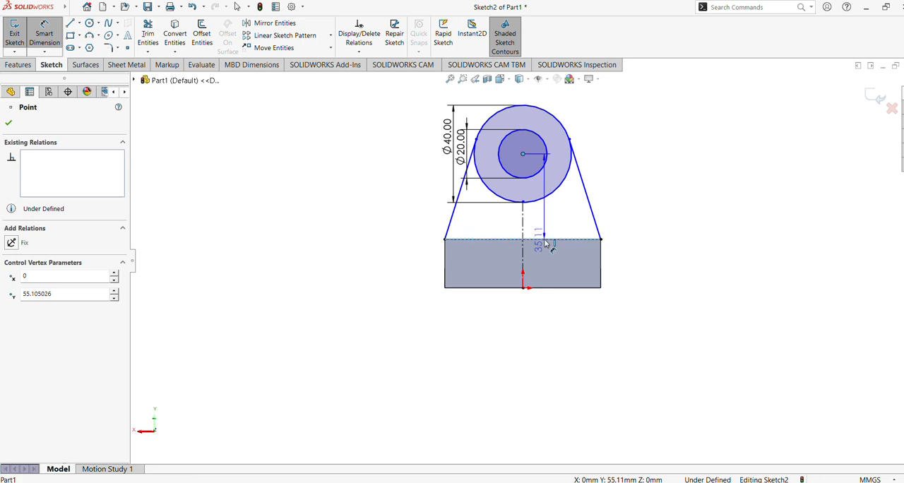
pyautogui.click(625, 203)
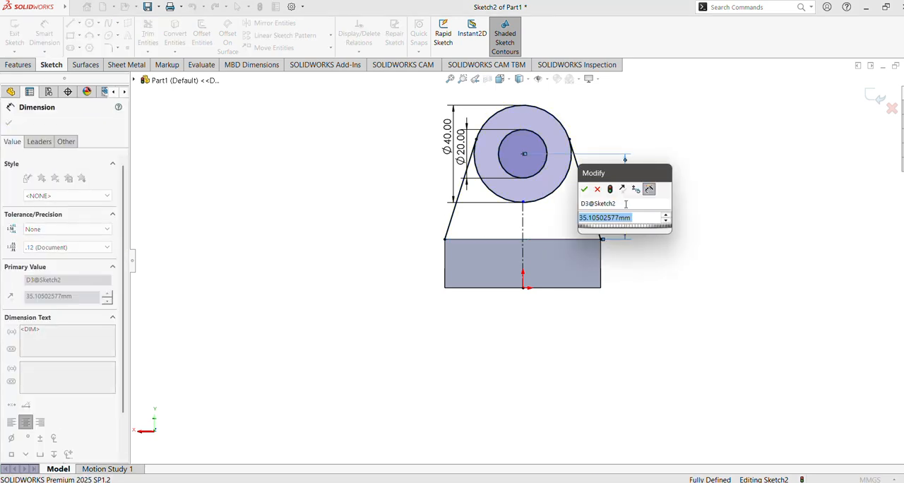
pyautogui.write('56')
pyautogui.press('Return')
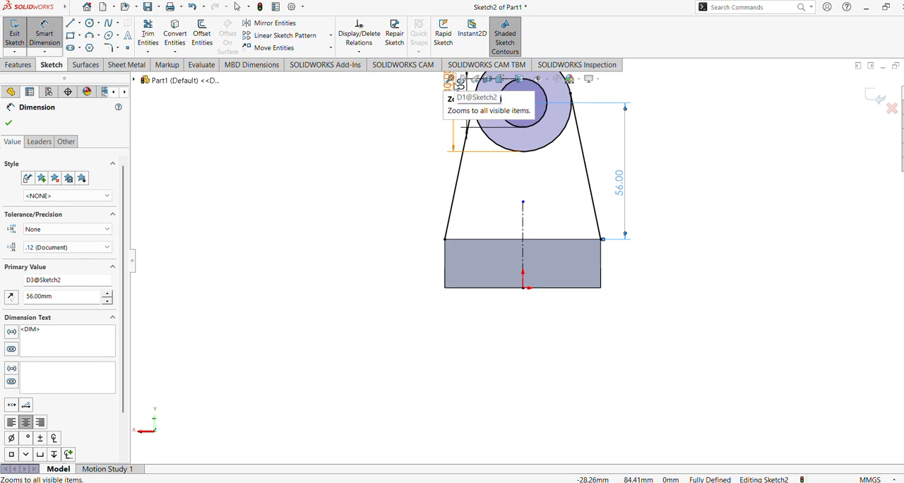
pyautogui.click(449, 79)
pyautogui.keyDown('shift'); pyautogui.moveTo(701, 254); pyautogui.dragTo(705, 276, button='middle'); pyautogui.keyUp('shift')
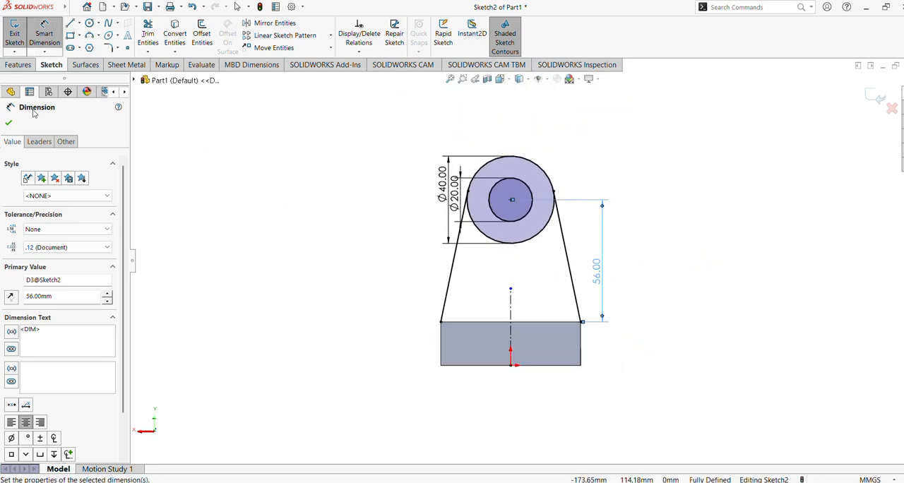
pyautogui.click(8, 123)
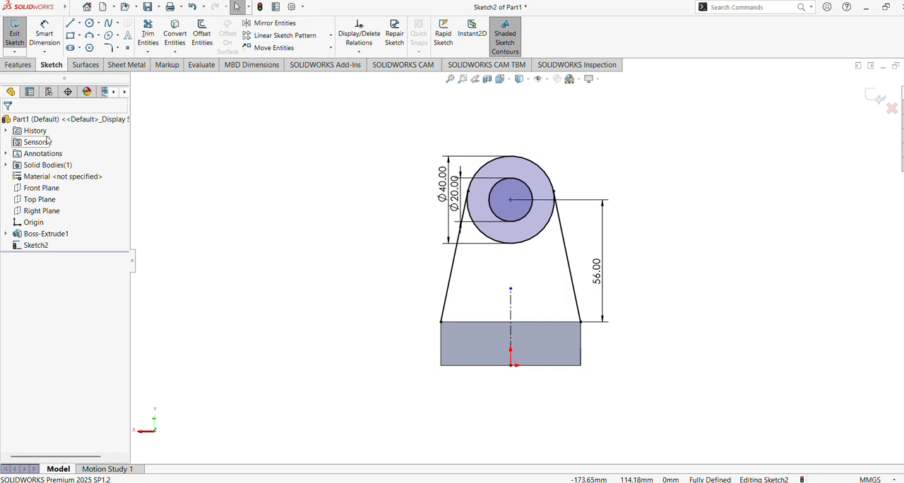
# Step: Convert the block's top edge into a sketch line that closes the profile between the slanted lines
pyautogui.click(486, 324)
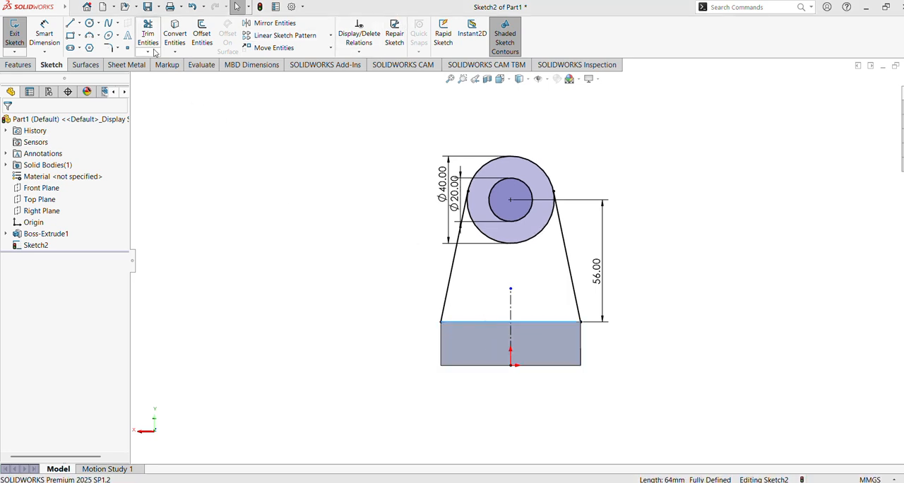
pyautogui.click(281, 227)
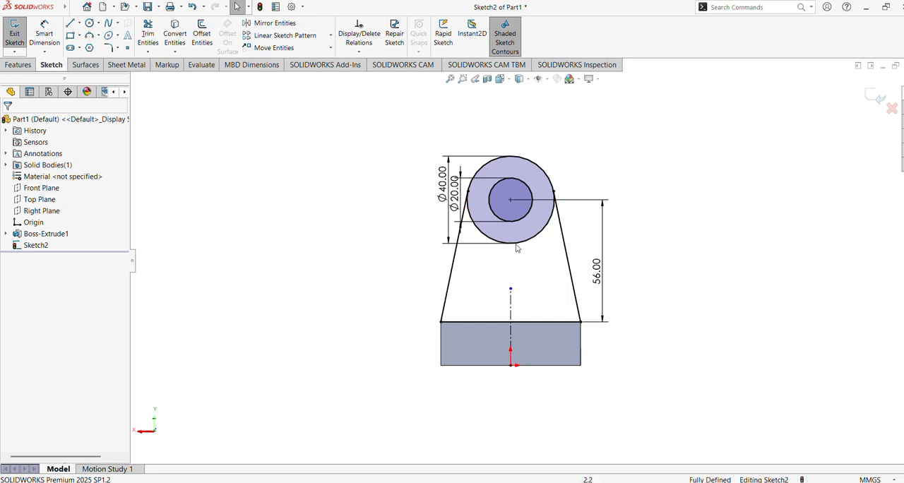
# Step: Extrude the tapered lug profile and the ring around its hole as a blind 14 mm boss, reversed over the base
pyautogui.click(19, 65)
pyautogui.click(19, 34)
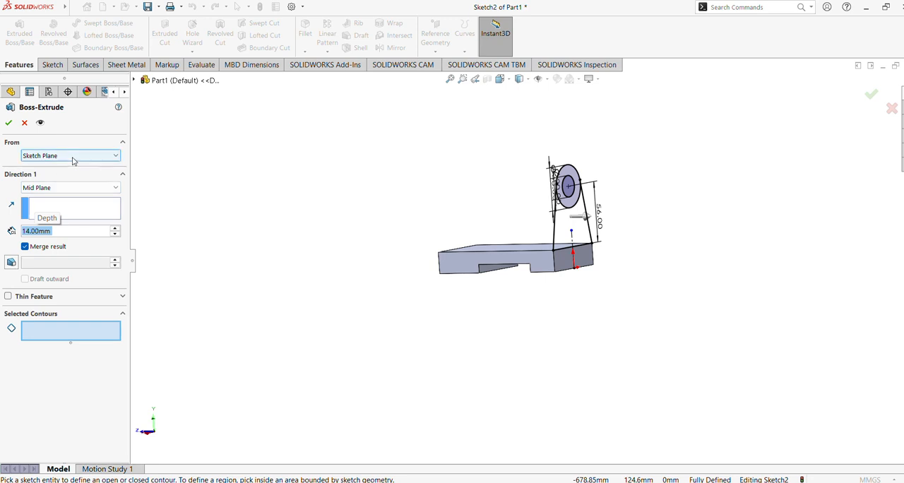
pyautogui.click(71, 189)
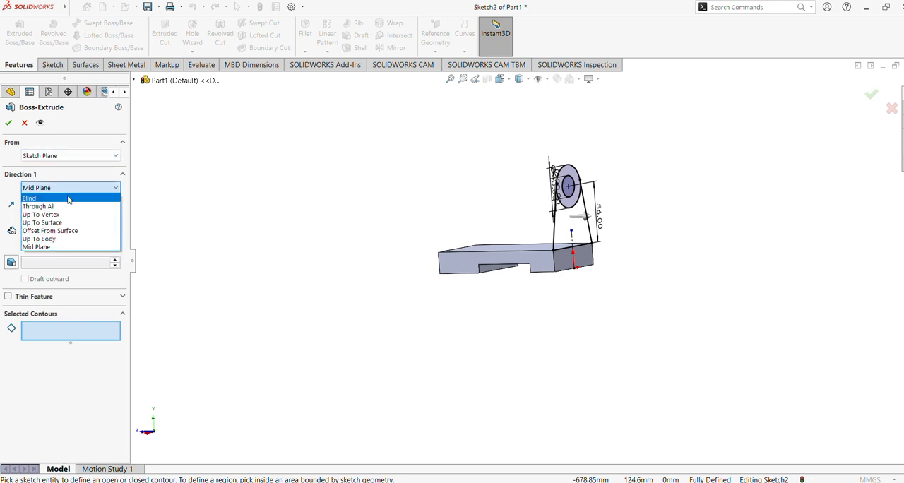
pyautogui.click(67, 198)
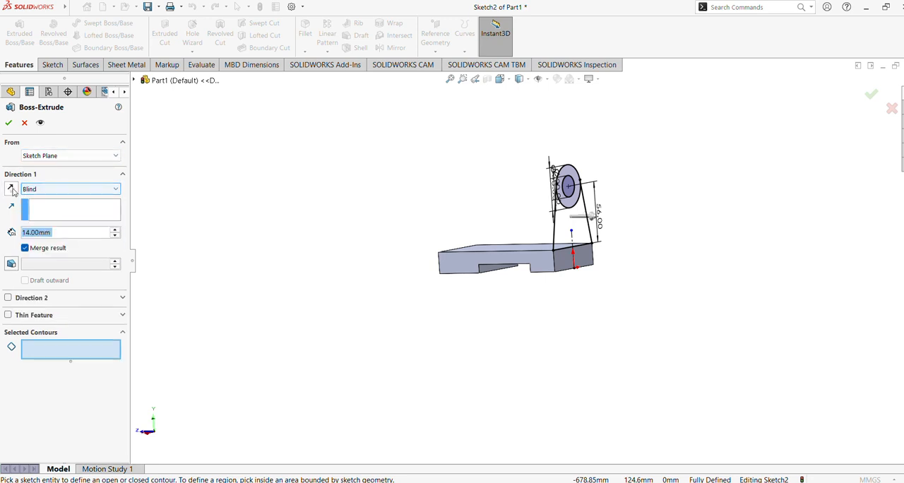
pyautogui.click(579, 231)
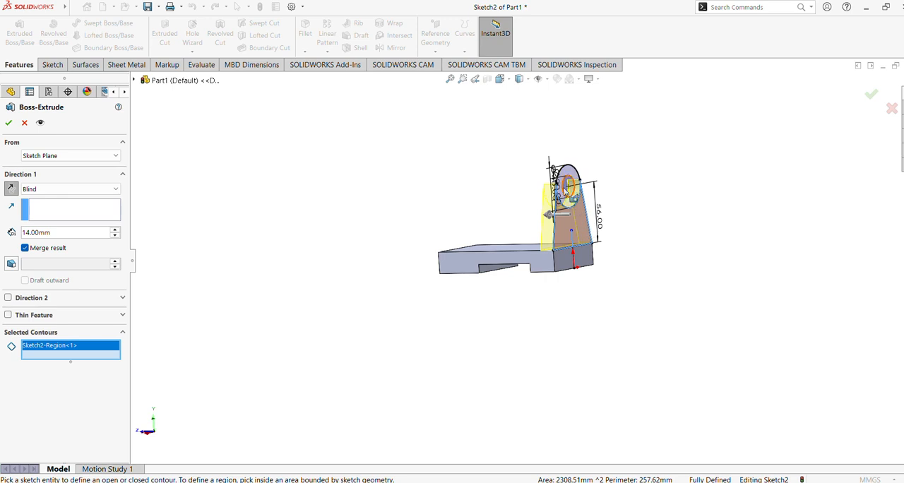
pyautogui.click(574, 173)
pyautogui.moveTo(573, 173)
pyautogui.mouseDown(button='middle')
pyautogui.moveTo(484, 198)
pyautogui.moveTo(535, 195)
pyautogui.moveTo(365, 208)
pyautogui.mouseUp(button='middle')
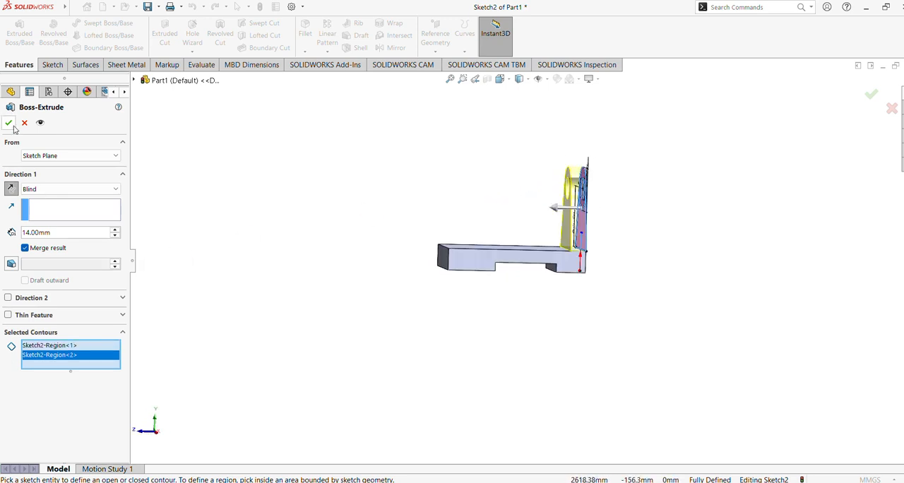
pyautogui.press('Return')
# Step: Reuse the lug's existing sketch to start another boss extrusion
pyautogui.moveTo(379, 230)
pyautogui.mouseDown(button='middle')
pyautogui.moveTo(319, 232)
pyautogui.moveTo(386, 246)
pyautogui.mouseUp(button='middle')
pyautogui.click(6, 245)
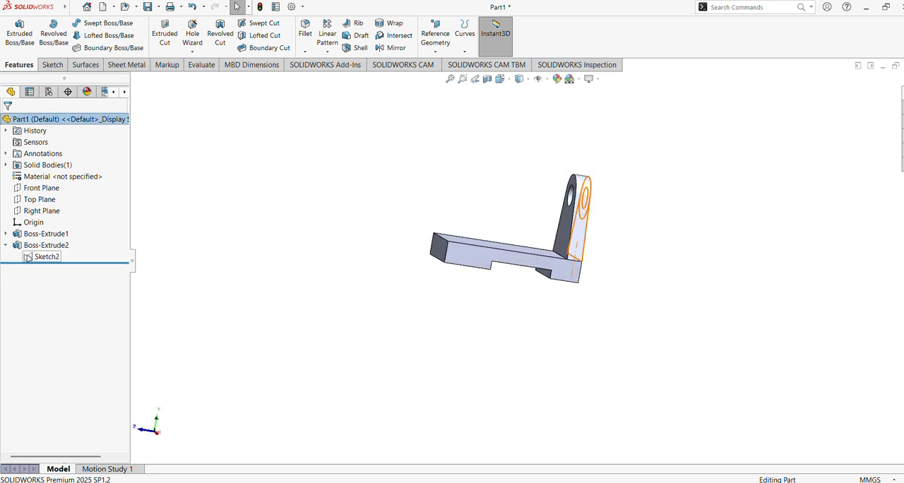
pyautogui.click(43, 257)
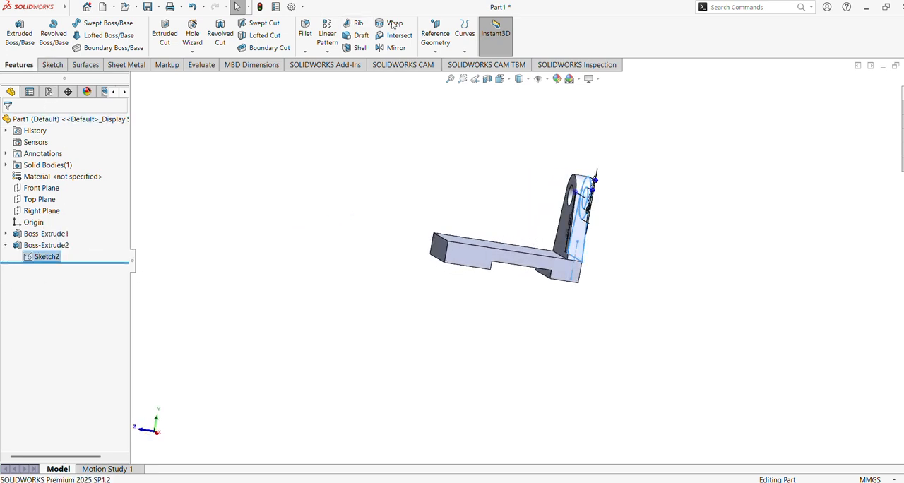
pyautogui.moveTo(403, 202); pyautogui.dragTo(329, 184, button='middle')
pyautogui.click(20, 32)
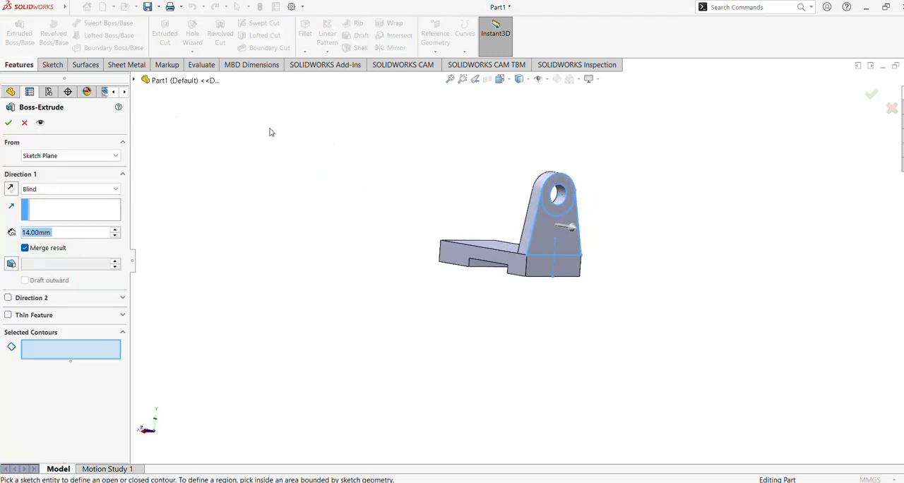
pyautogui.click(564, 204)
pyautogui.moveTo(484, 226)
pyautogui.mouseDown(button='middle')
pyautogui.moveTo(518, 216)
pyautogui.moveTo(540, 226)
pyautogui.moveTo(487, 212)
pyautogui.moveTo(557, 228)
pyautogui.moveTo(528, 217)
pyautogui.mouseUp(button='middle')
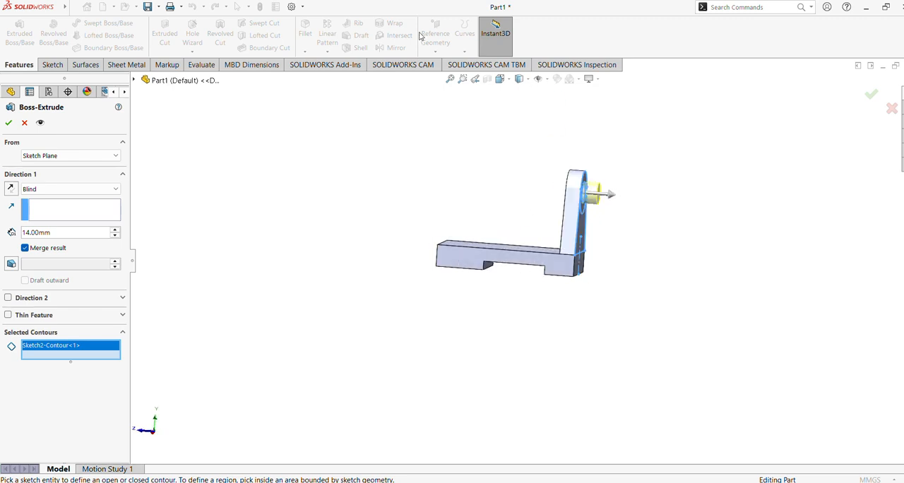
pyautogui.rightClick(67, 348)
pyautogui.click(134, 354)
pyautogui.moveTo(233, 303); pyautogui.dragTo(440, 250, button='middle')
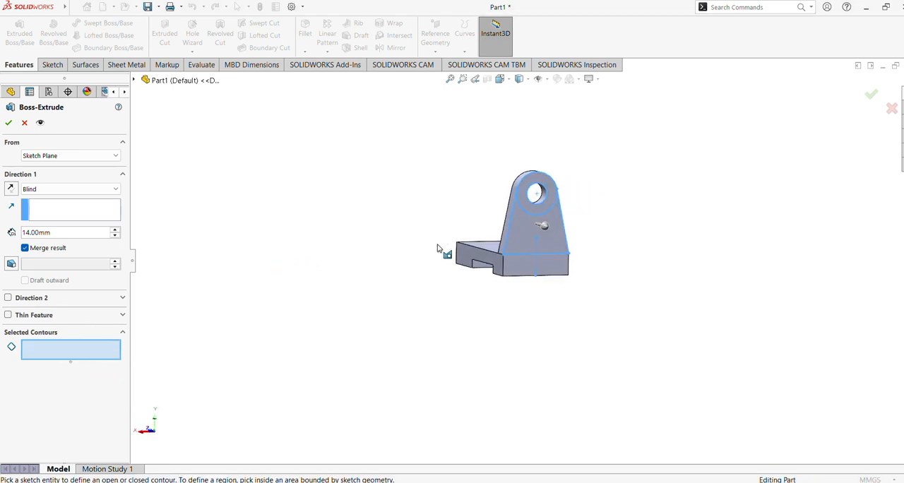
# Step: Extrude the ring between the lug's two circles 7 mm outward from the end face, merged with the body
pyautogui.click(547, 204)
pyautogui.moveTo(385, 229); pyautogui.dragTo(435, 239, button='middle')
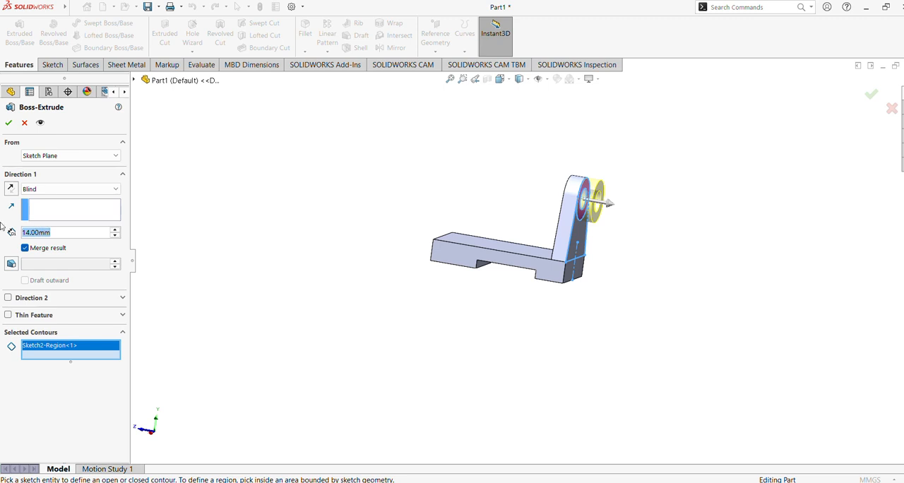
pyautogui.write('7')
pyautogui.press('Return')
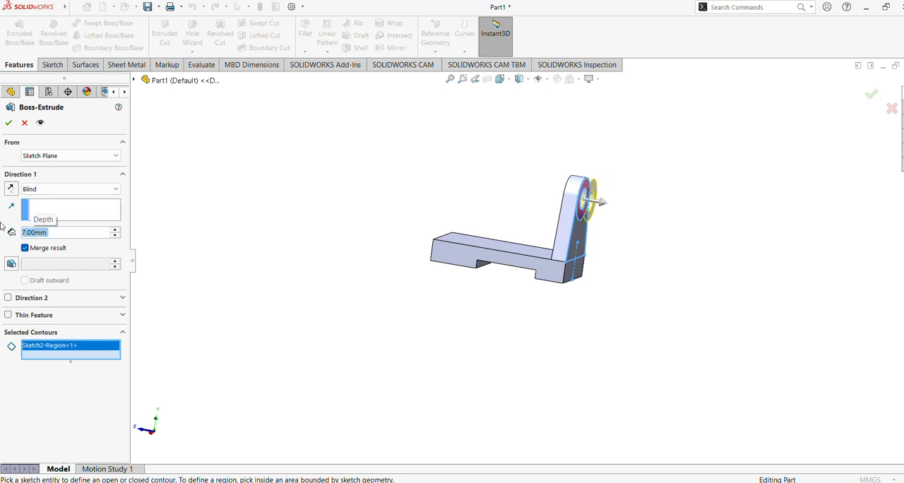
pyautogui.click(9, 123)
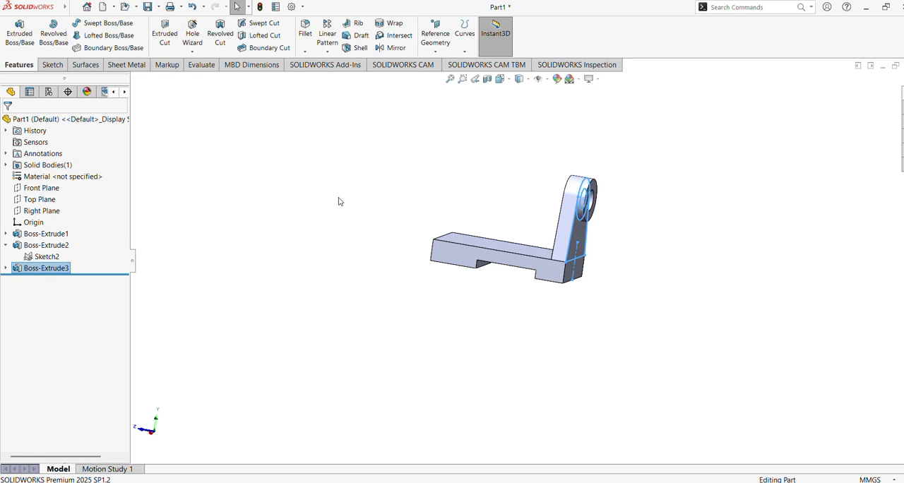
# Step: Create a reference plane offset 25 mm from the lug's inner face, over the base
pyautogui.moveTo(337, 198); pyautogui.dragTo(413, 122, button='middle')
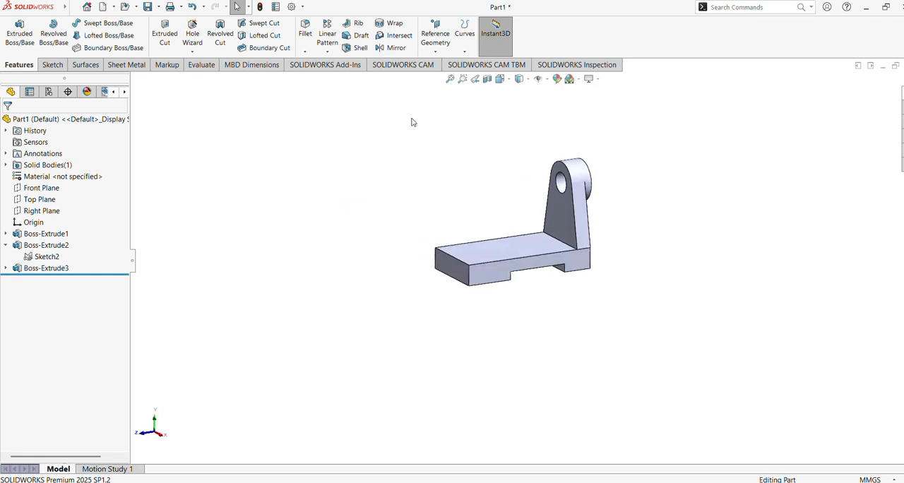
pyautogui.click(450, 78)
pyautogui.moveTo(500, 166); pyautogui.dragTo(495, 196, button='middle')
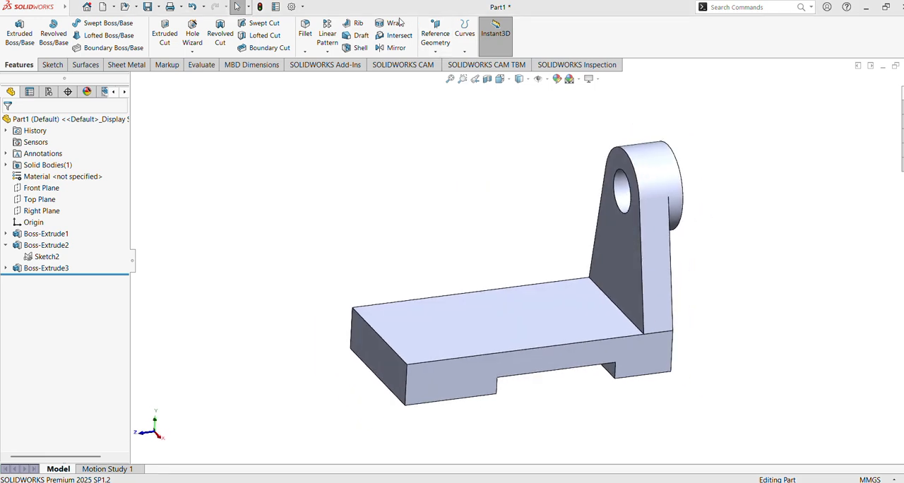
pyautogui.click(435, 53)
pyautogui.click(442, 64)
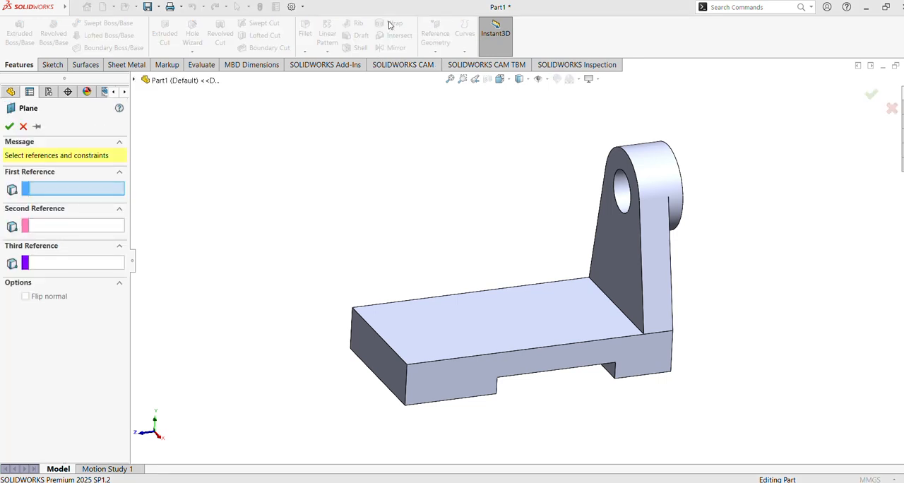
pyautogui.click(614, 233)
pyautogui.moveTo(614, 232); pyautogui.dragTo(476, 175, button='middle')
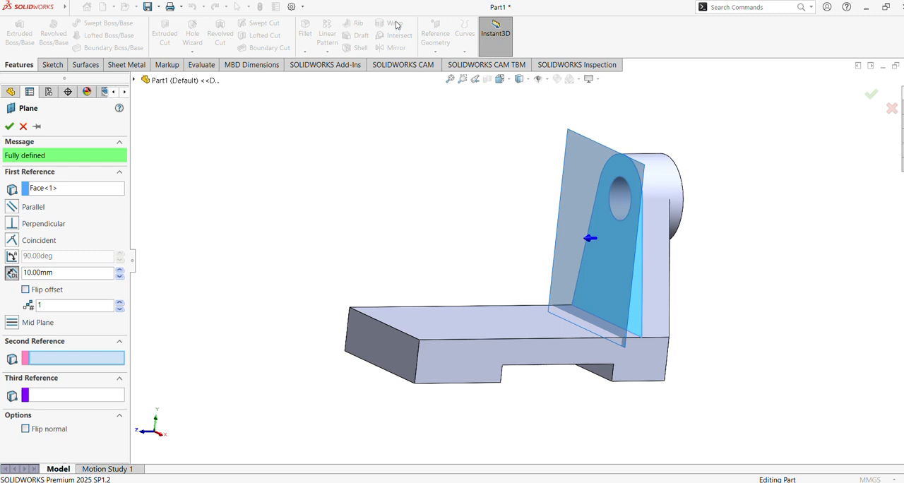
pyautogui.moveTo(78, 272); pyautogui.dragTo(2, 272)
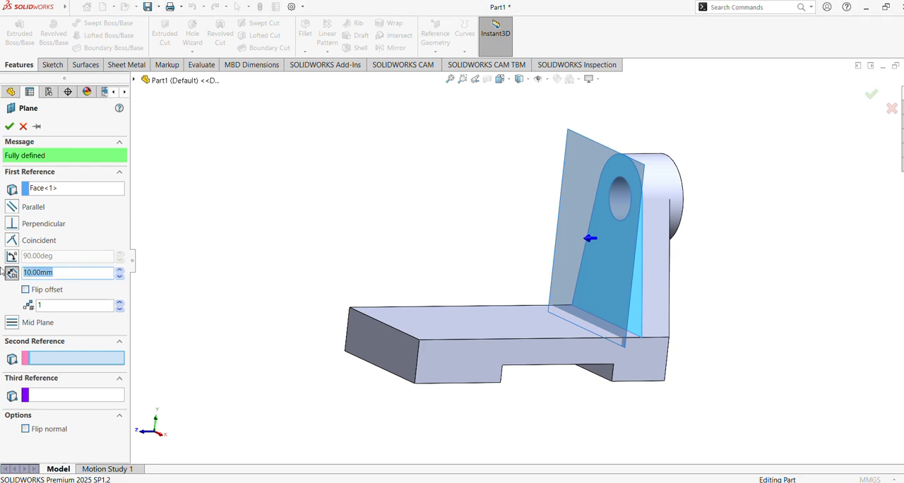
pyautogui.write('25')
pyautogui.press('Return')
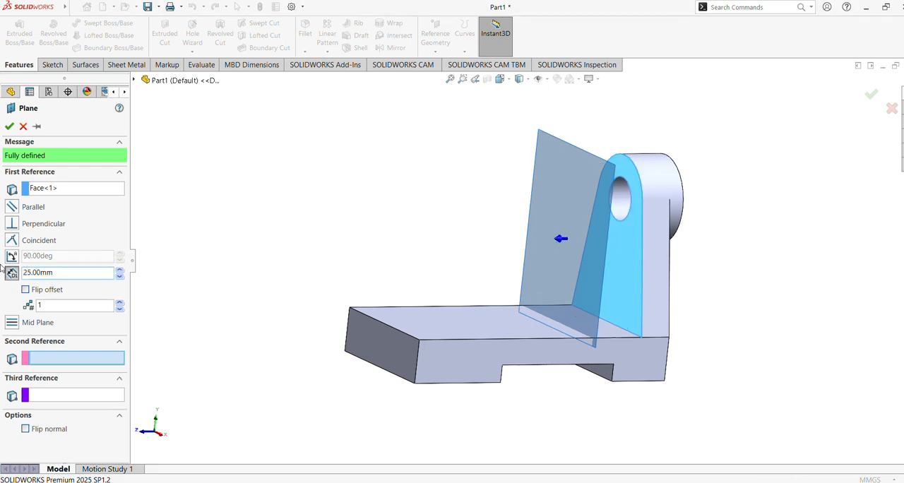
pyautogui.click(9, 126)
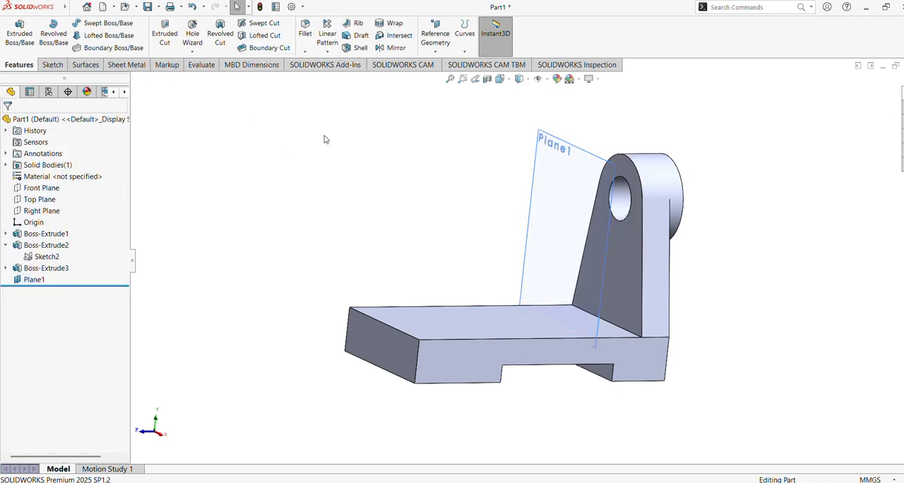
# Step: Mirror the lug and its ring boss about the offset plane
pyautogui.click(389, 48)
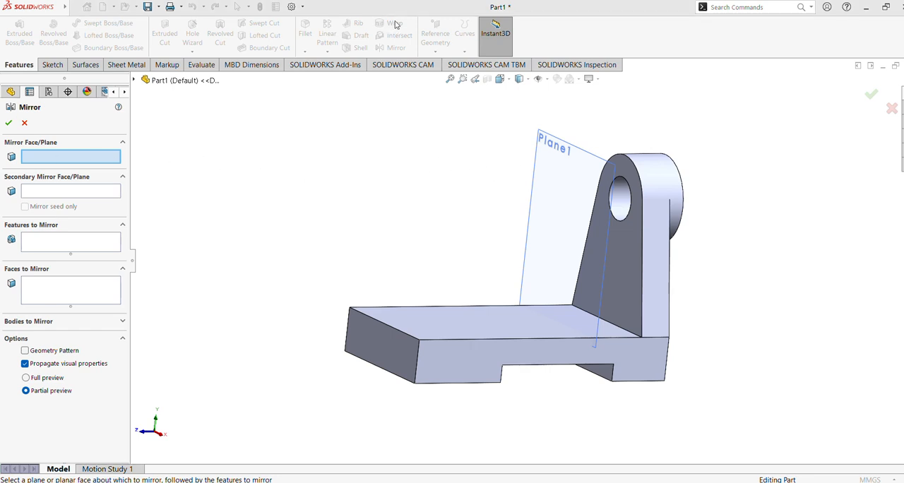
pyautogui.click(540, 207)
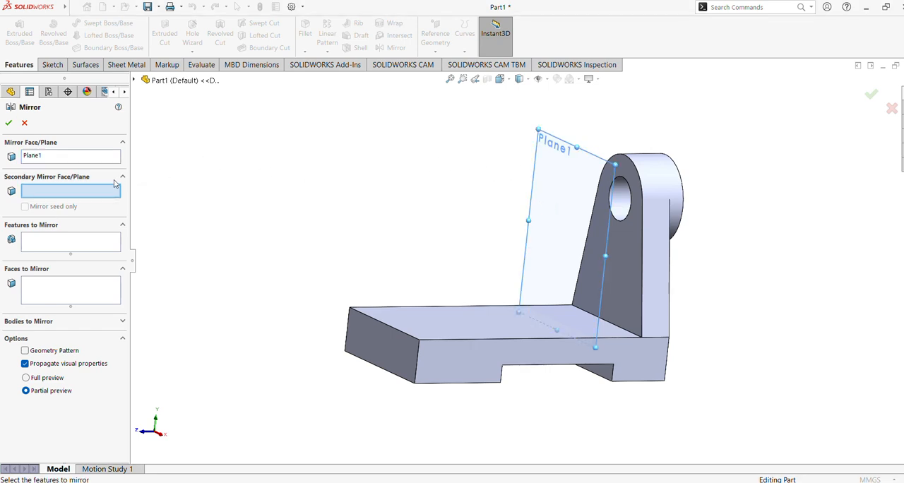
pyautogui.click(51, 242)
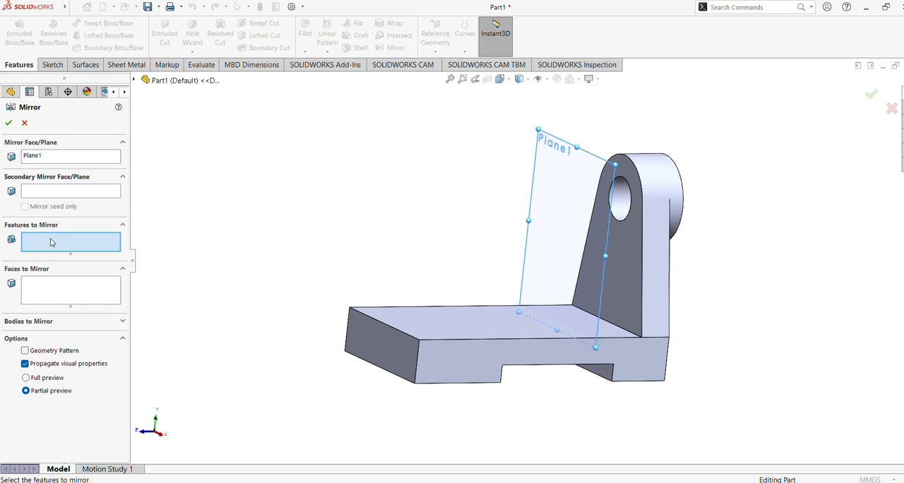
pyautogui.click(185, 81)
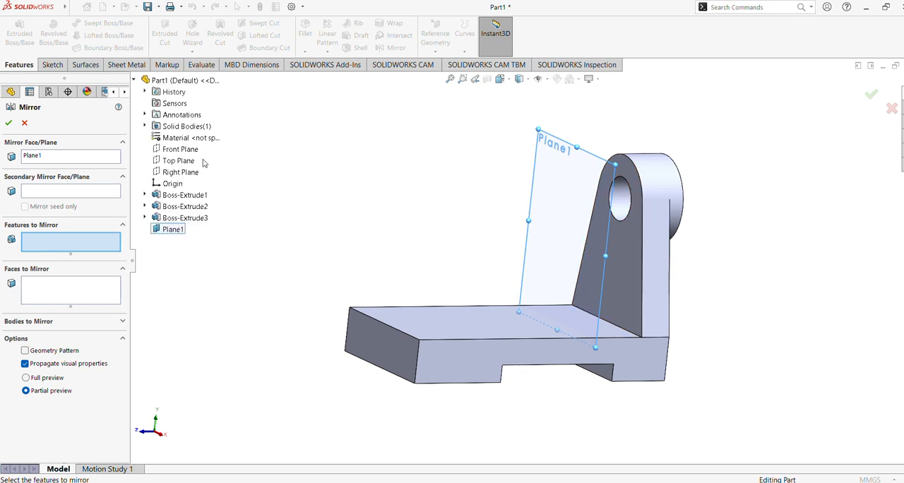
pyautogui.click(184, 218)
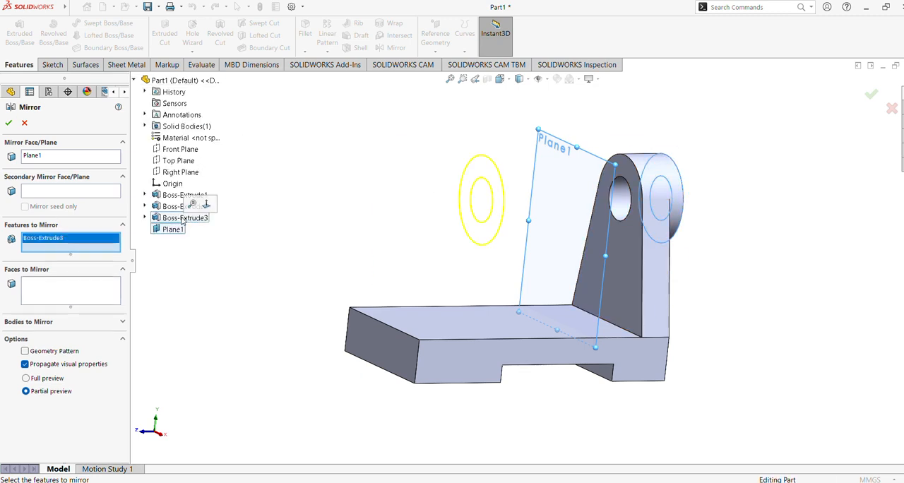
pyautogui.click(185, 207)
pyautogui.moveTo(326, 192); pyautogui.dragTo(341, 190, button='middle')
pyautogui.click(203, 205)
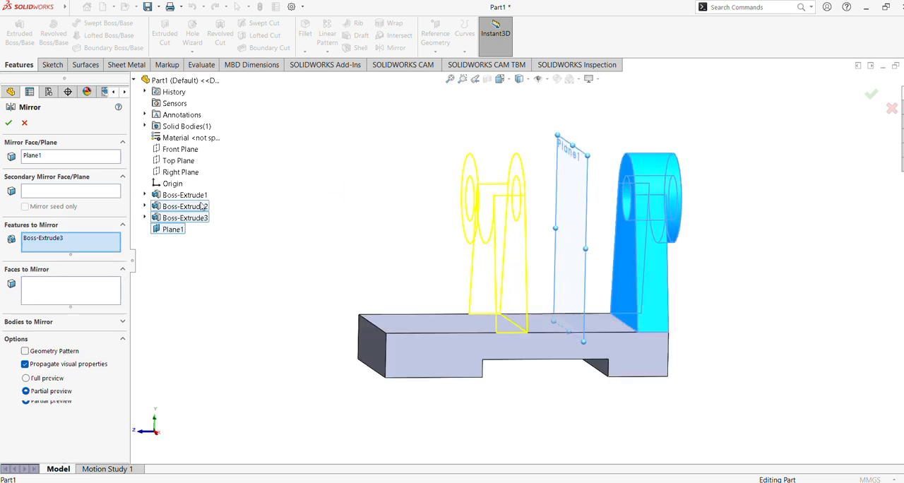
pyautogui.click(183, 207)
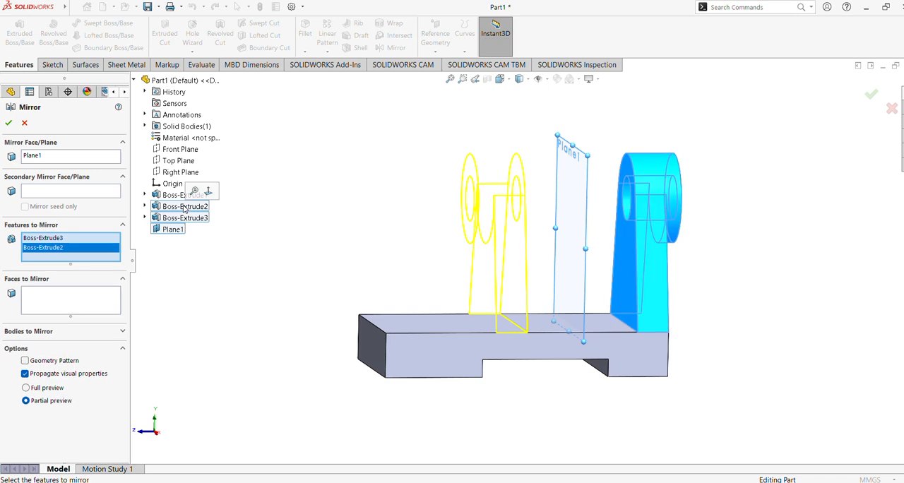
pyautogui.click(10, 124)
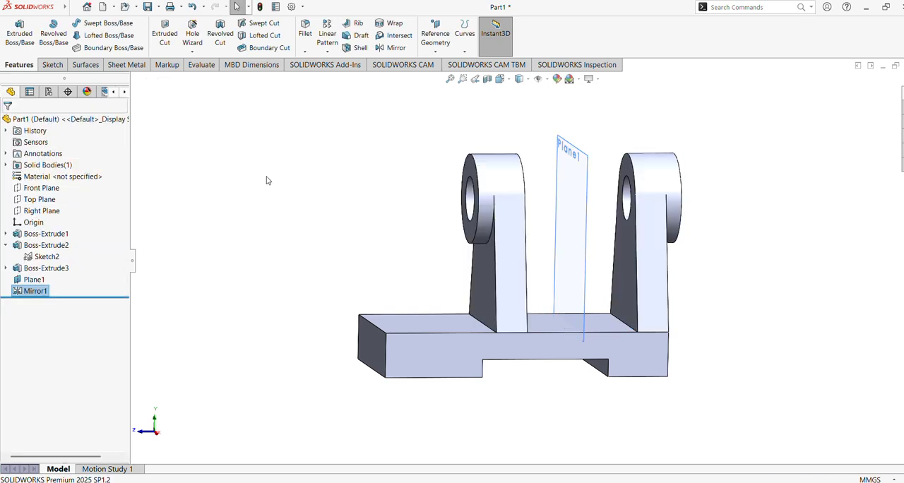
# Step: Hide the reference plane between the two lugs
pyautogui.moveTo(268, 181); pyautogui.dragTo(287, 178, button='middle')
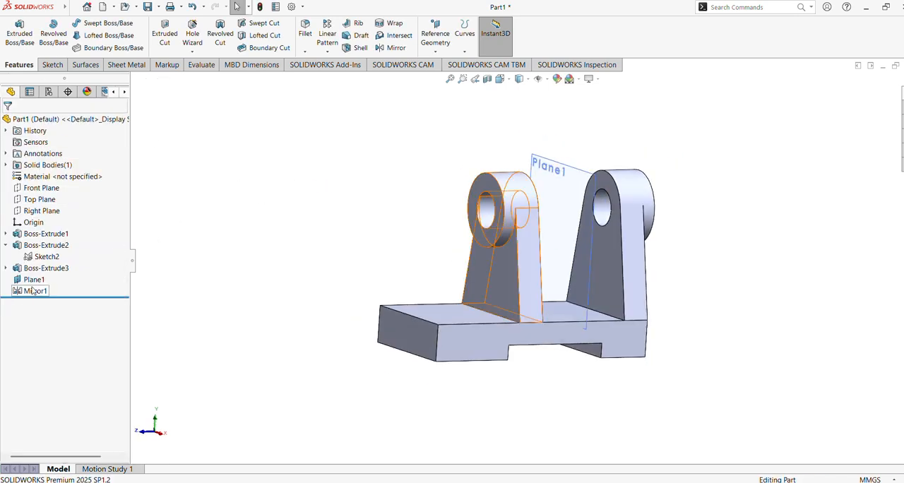
pyautogui.click(34, 280)
pyautogui.click(58, 269)
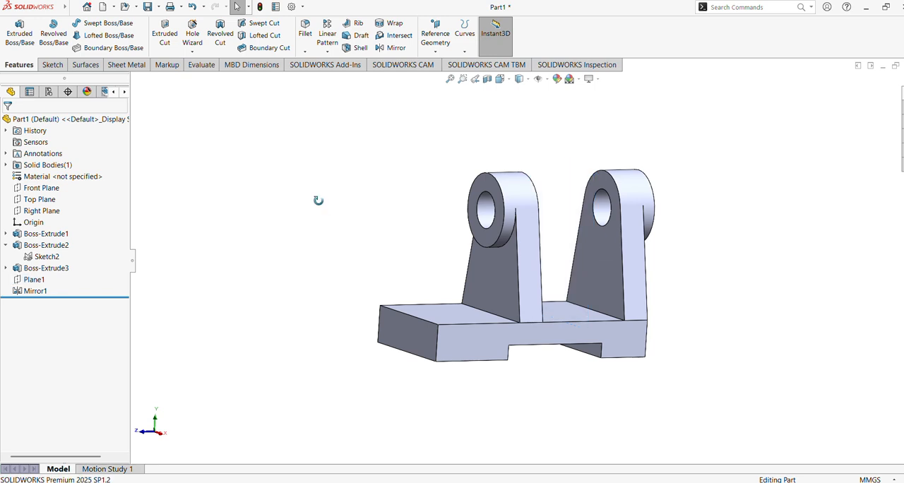
# Step: Start a sketch on the base's top face between the lugs and draw a corner rectangle about 21 mm wide spanning lug to lug
pyautogui.moveTo(319, 200); pyautogui.dragTo(290, 226, button='middle')
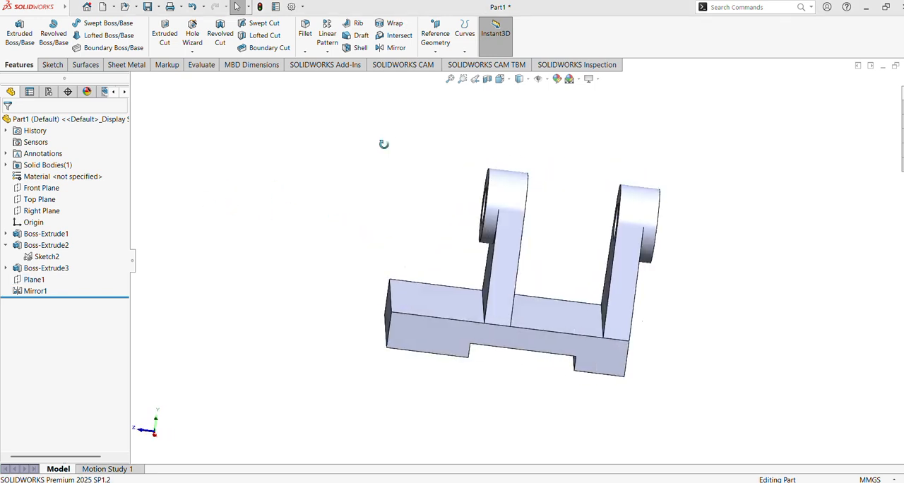
pyautogui.moveTo(384, 144); pyautogui.dragTo(466, 226, button='middle')
pyautogui.click(583, 327)
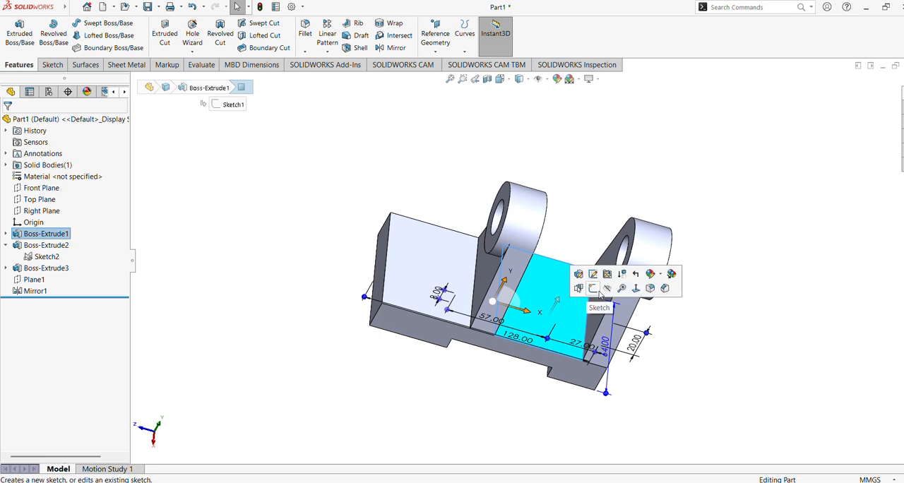
pyautogui.click(591, 260)
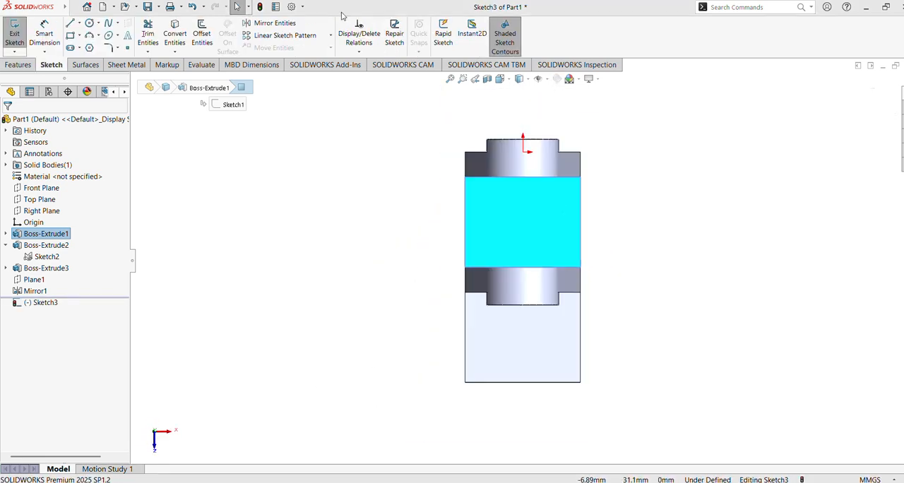
pyautogui.click(70, 36)
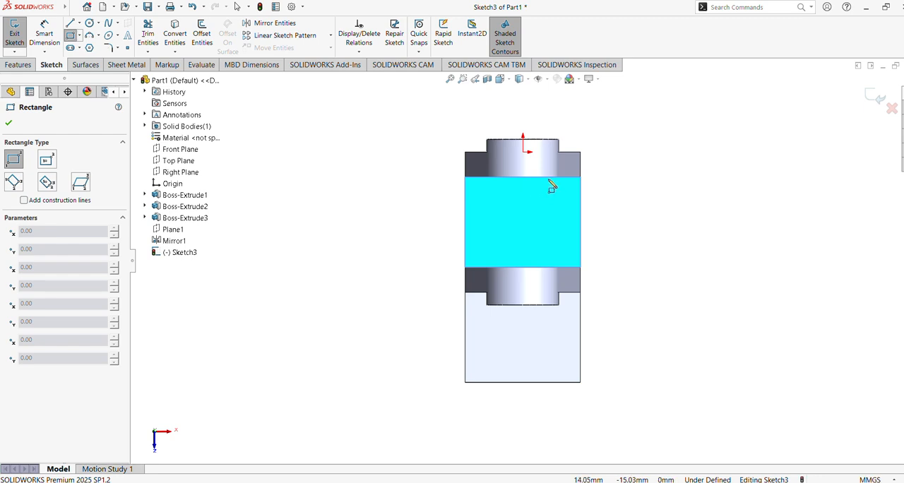
pyautogui.click(543, 177)
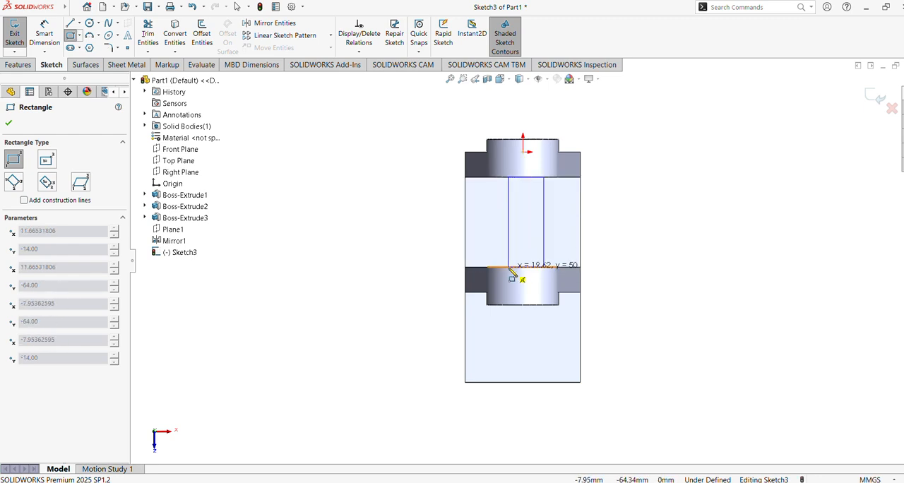
pyautogui.click(508, 273)
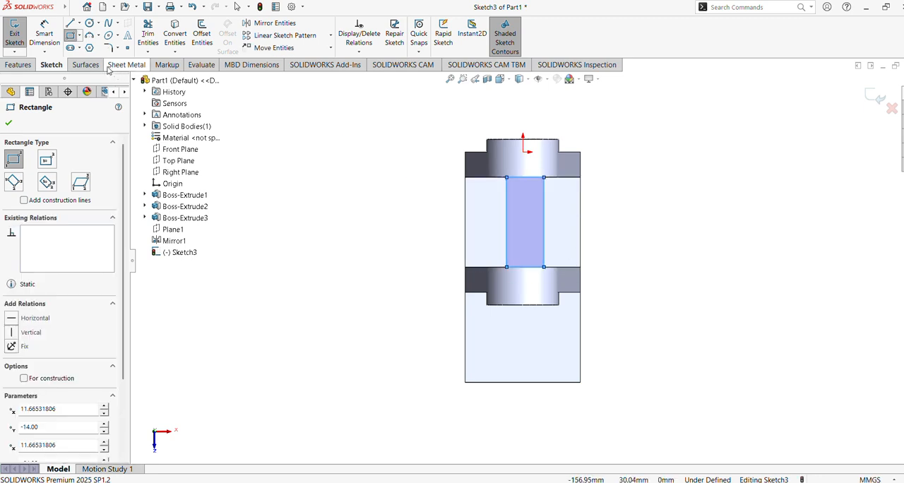
# Step: Dimension the short edge of the rectangle between the lugs to 8 mm
pyautogui.click(53, 36)
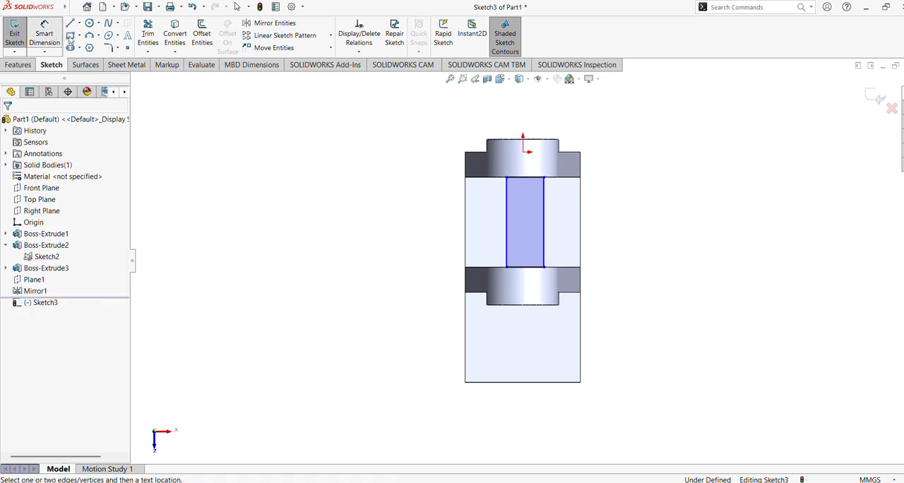
pyautogui.click(526, 179)
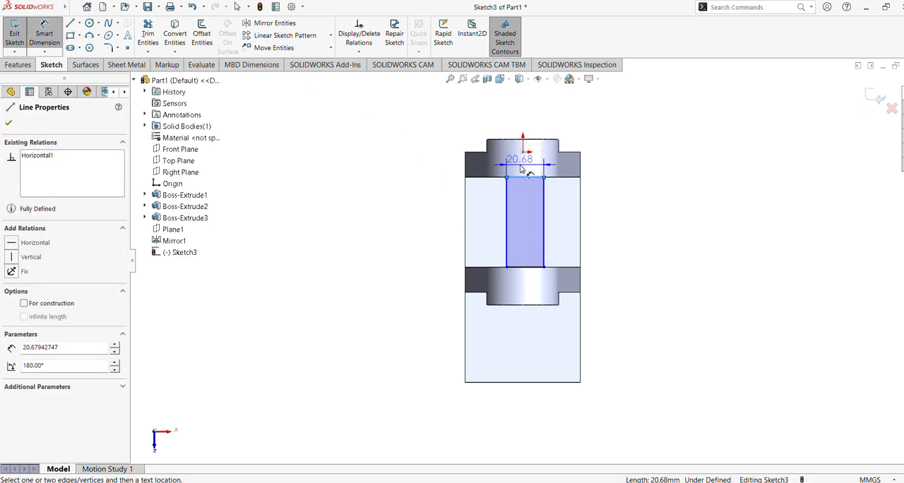
pyautogui.click(521, 168)
pyautogui.write('8')
pyautogui.press('Return')
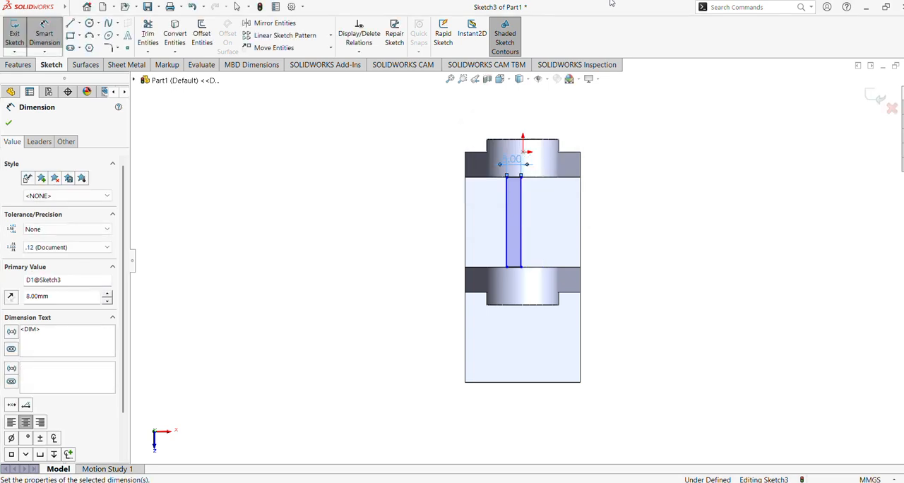
pyautogui.click(9, 123)
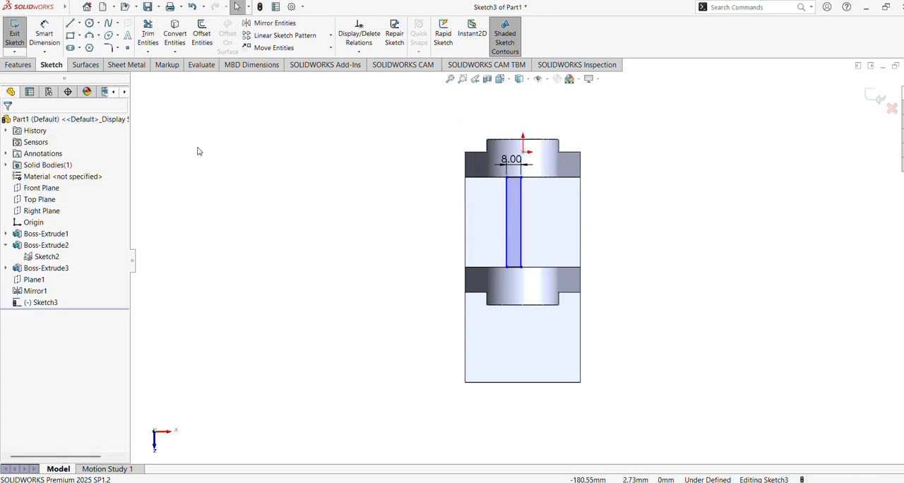
# Step: Move the 8 mm dimension clear of the origin and add a Vertical relation between the origin and the midpoint of the rectangle's short edge
pyautogui.press('f')
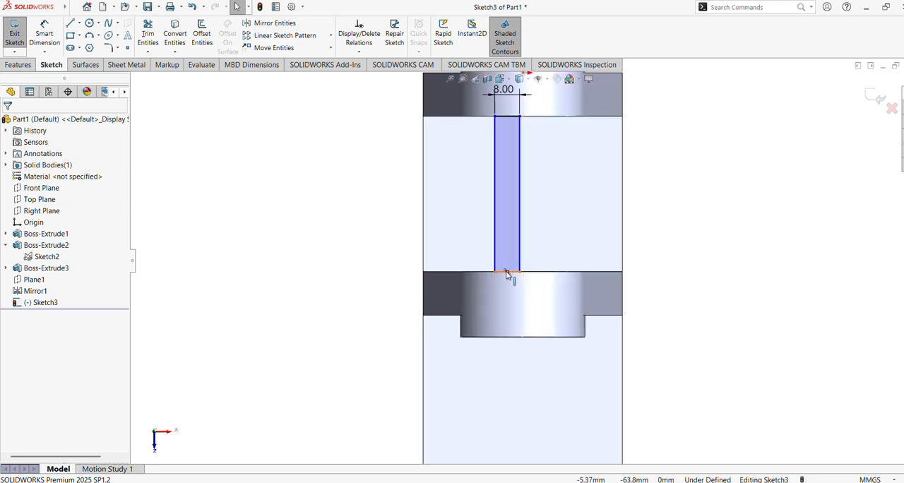
pyautogui.click(506, 273)
pyautogui.scroll(4, 684, 197)
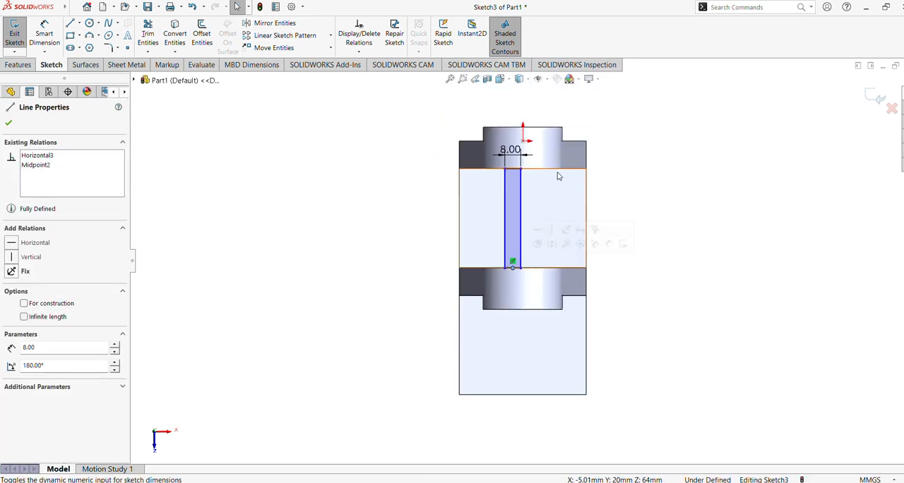
pyautogui.click(524, 143)
pyautogui.click(641, 165)
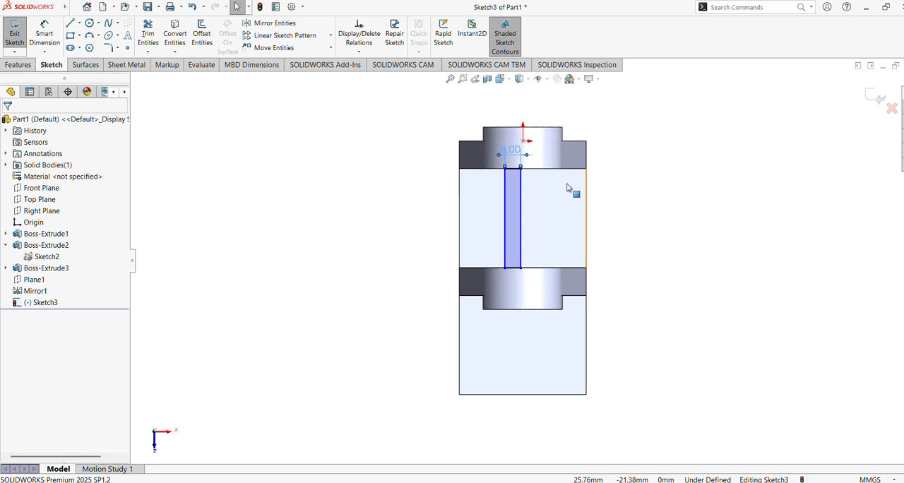
pyautogui.moveTo(515, 151); pyautogui.dragTo(522, 190)
pyautogui.click(655, 178)
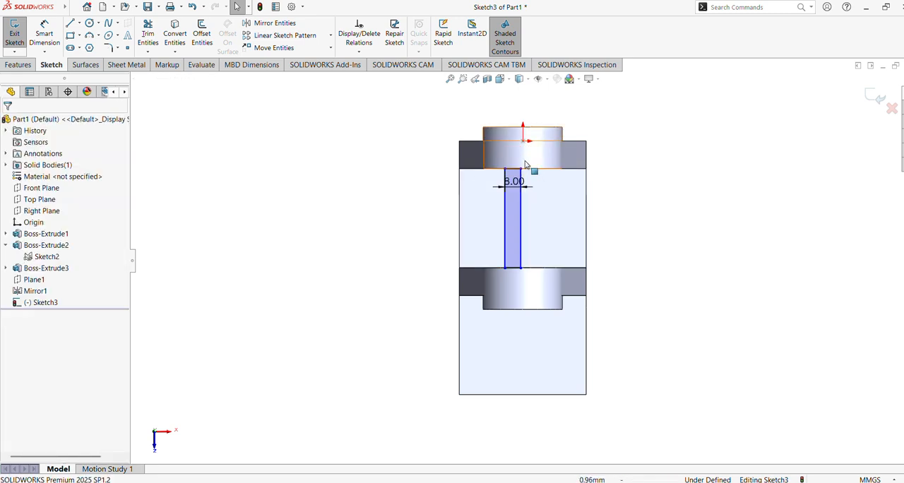
pyautogui.click(523, 141)
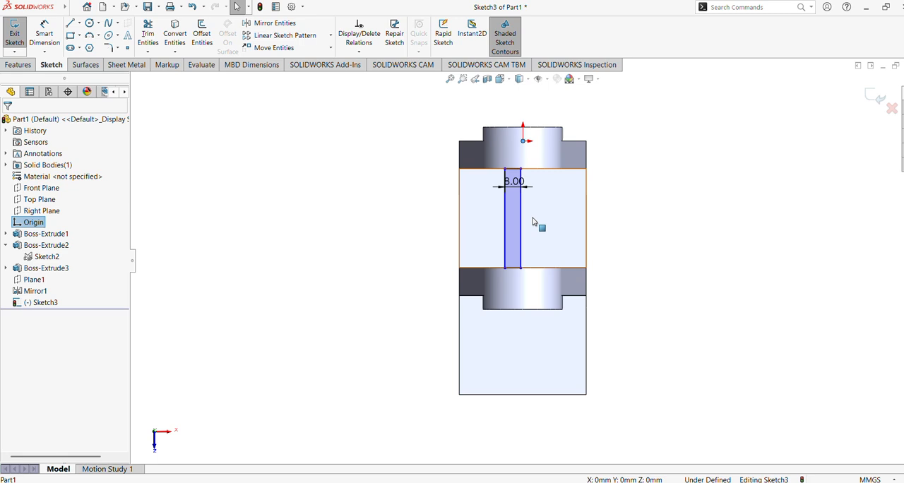
pyautogui.keyDown('ctrl'); pyautogui.click(513, 269); pyautogui.keyUp('ctrl')
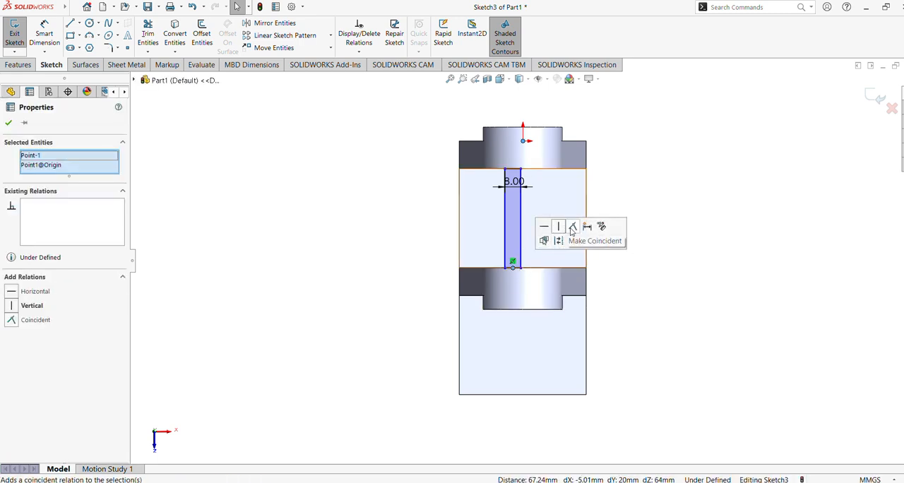
pyautogui.click(559, 227)
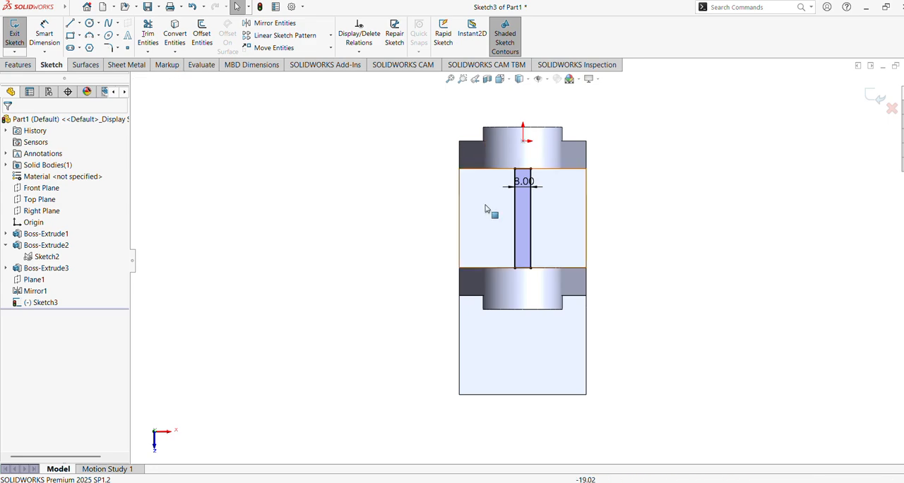
# Step: Extrude the 8 mm wide rectangle 28 mm upward as a blind boss merged with the body, forming a web between the lugs
pyautogui.moveTo(492, 208); pyautogui.dragTo(368, 138, button='middle')
pyautogui.click(23, 64)
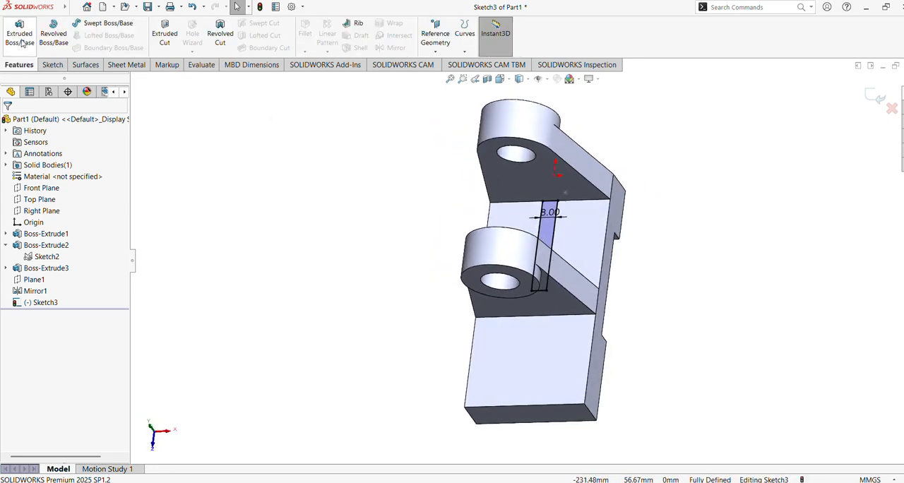
pyautogui.click(19, 33)
pyautogui.moveTo(439, 197); pyautogui.dragTo(419, 117, button='middle')
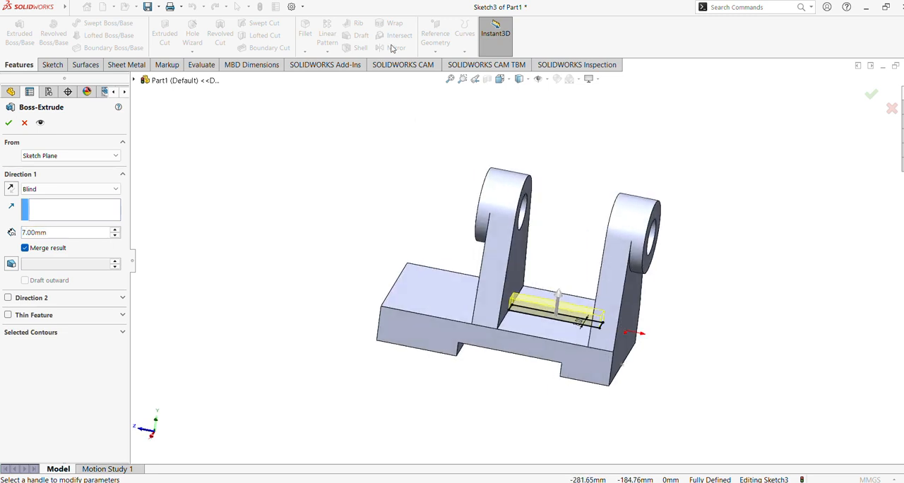
pyautogui.click(43, 233)
pyautogui.write('28')
pyautogui.press('Return')
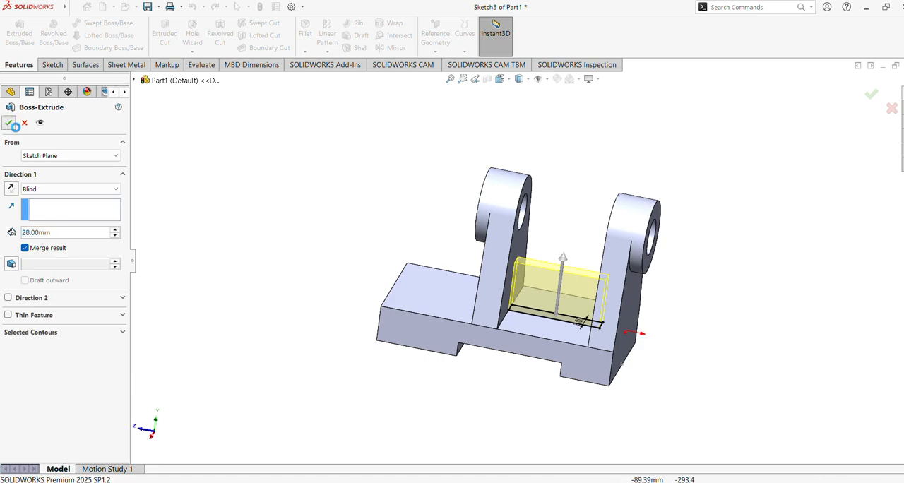
pyautogui.click(9, 122)
# Step: On the Right Plane, sketch a line about 56 mm long from the base's upper end corner to the ring boss's lower outer corner
pyautogui.moveTo(327, 236); pyautogui.dragTo(321, 409, button='middle')
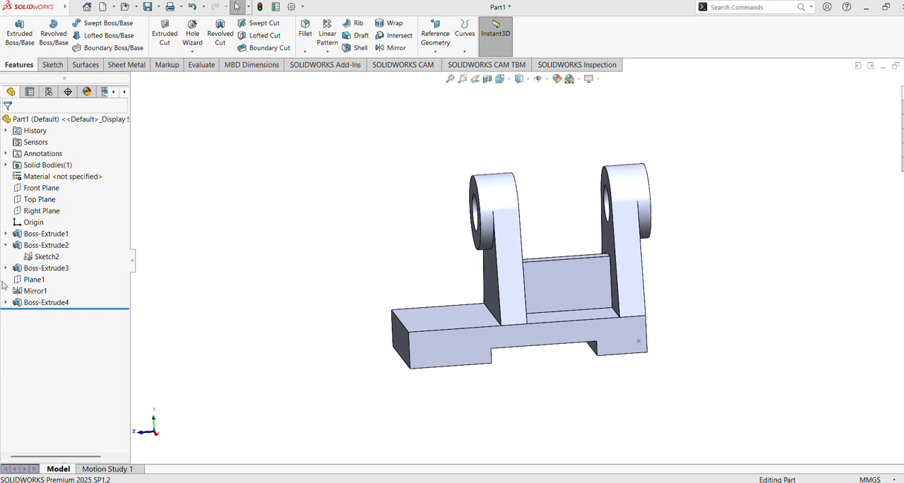
pyautogui.click(40, 212)
pyautogui.click(51, 199)
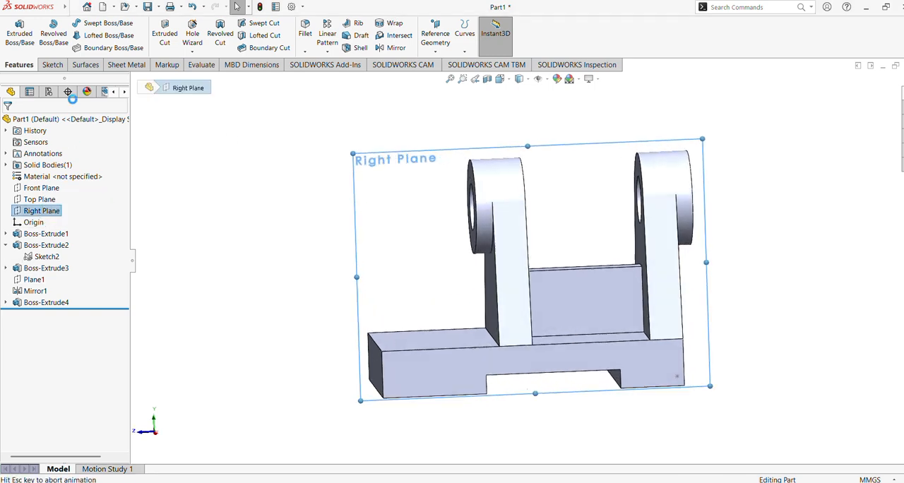
pyautogui.click(71, 24)
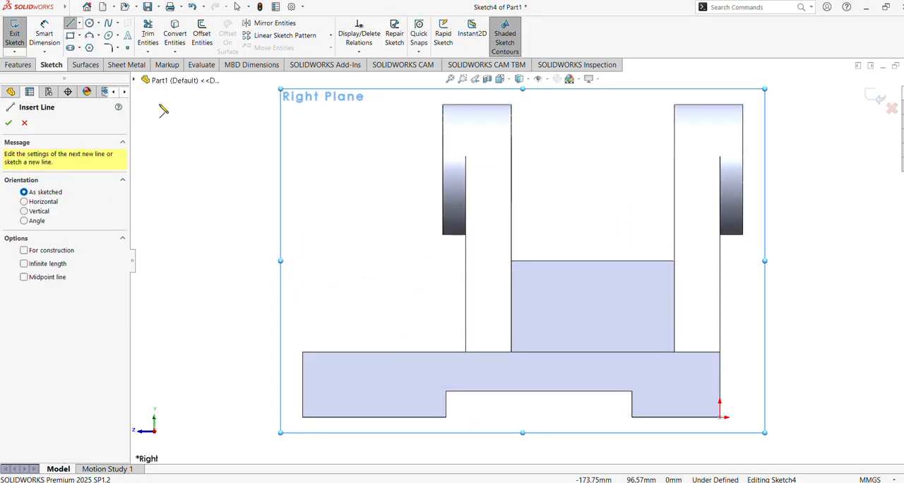
pyautogui.click(303, 352)
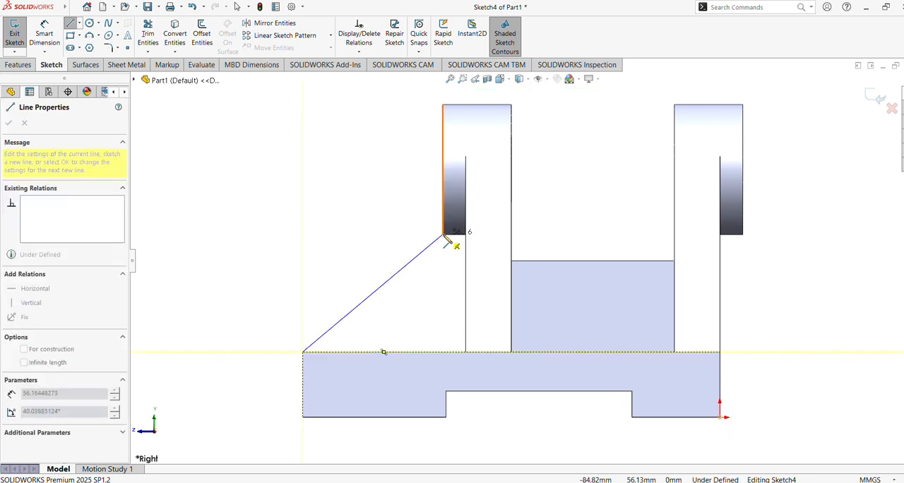
pyautogui.click(443, 234)
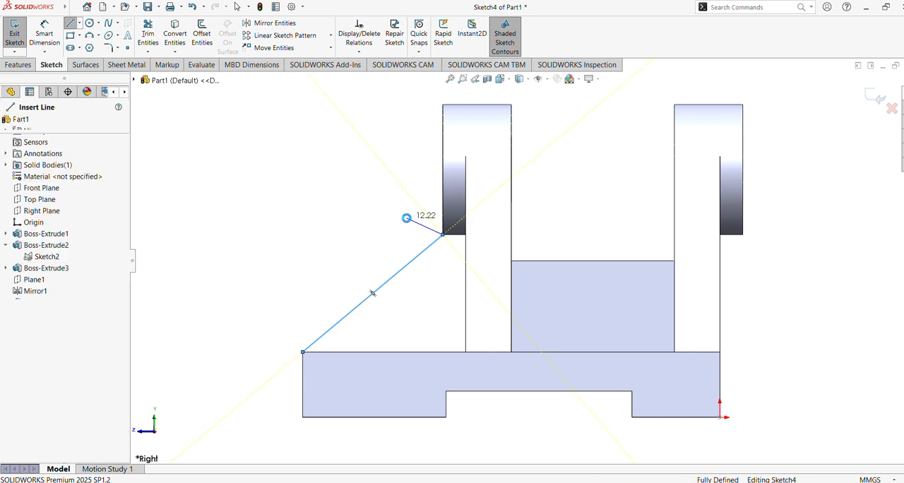
pyautogui.press('Escape')
# Step: Create a 10 mm thick rib from the slanted line, thickened on both sides and filled toward the base and lug
pyautogui.hotkey('ctrl', '7')
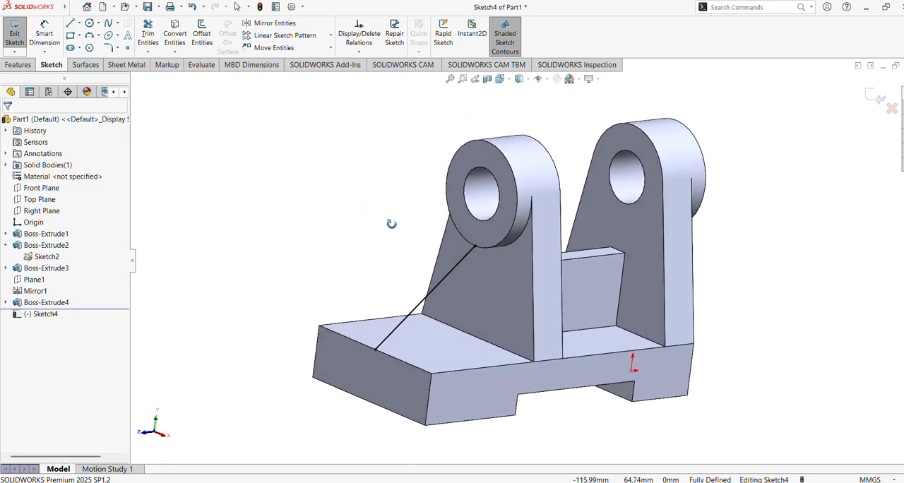
pyautogui.click(31, 67)
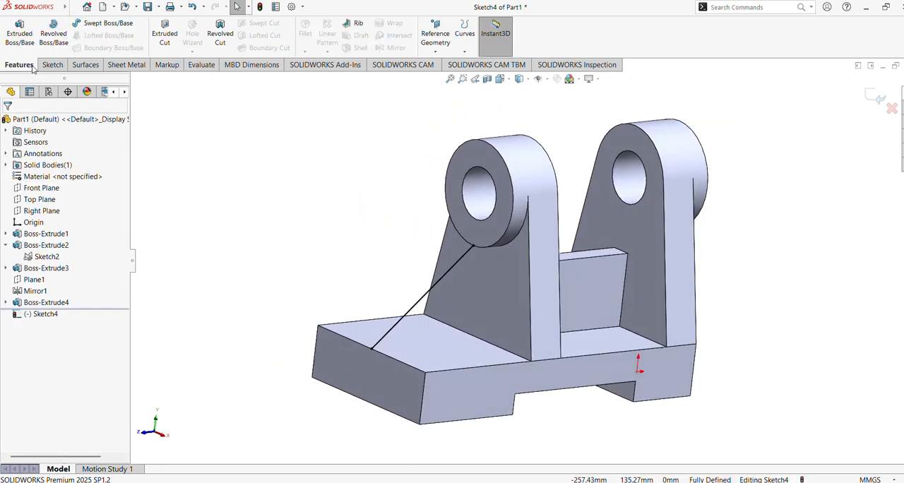
pyautogui.click(353, 26)
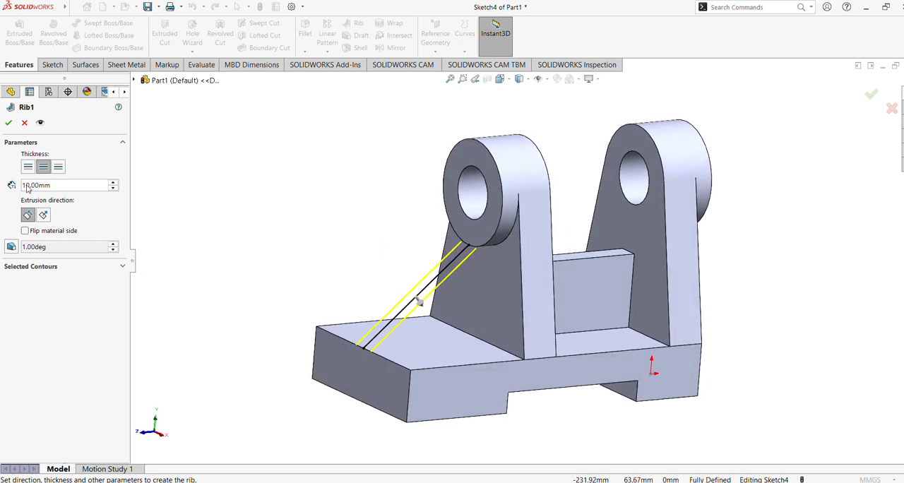
pyautogui.click(9, 123)
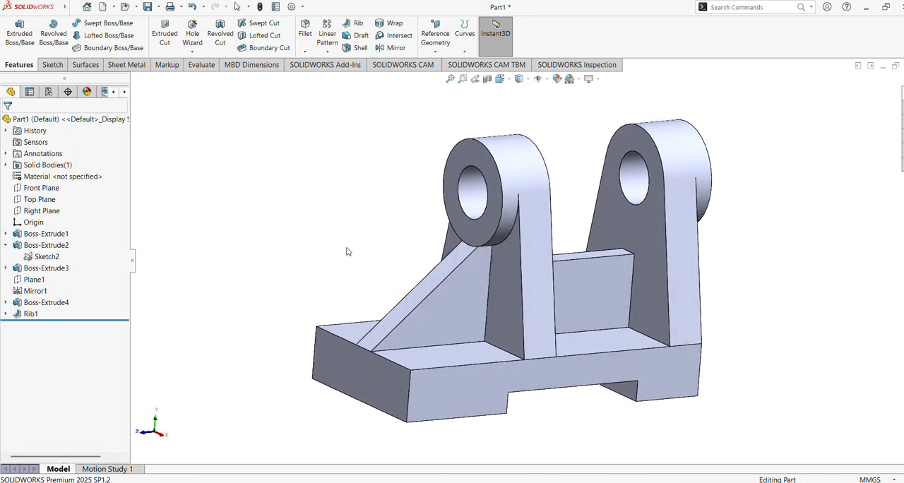
# Step: Start a sketch on the base's top face and draw circles of about 9.7 mm and 9.4 mm radius on either side of the rib
pyautogui.moveTo(347, 248); pyautogui.dragTo(362, 307, button='middle')
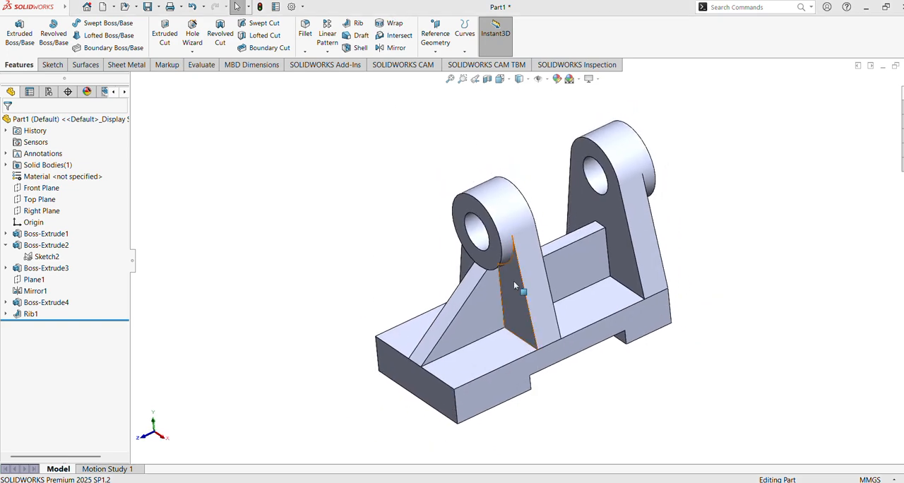
pyautogui.click(494, 369)
pyautogui.click(536, 336)
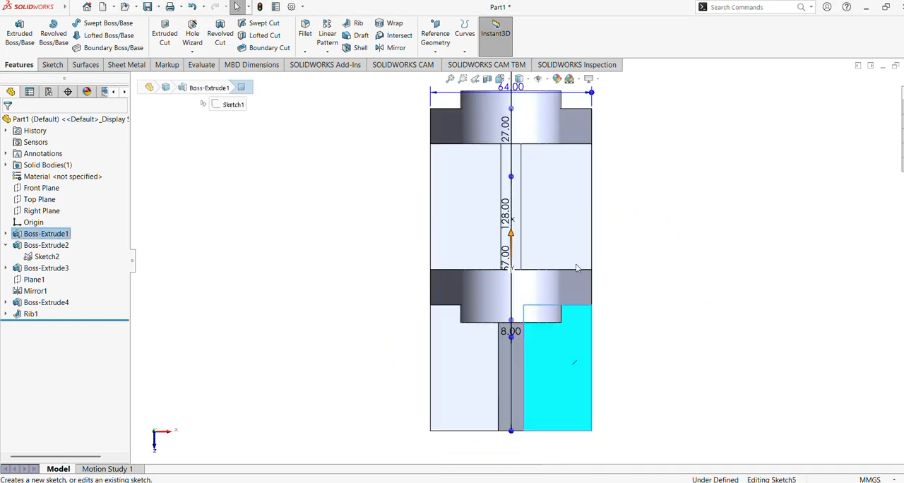
pyautogui.click(89, 23)
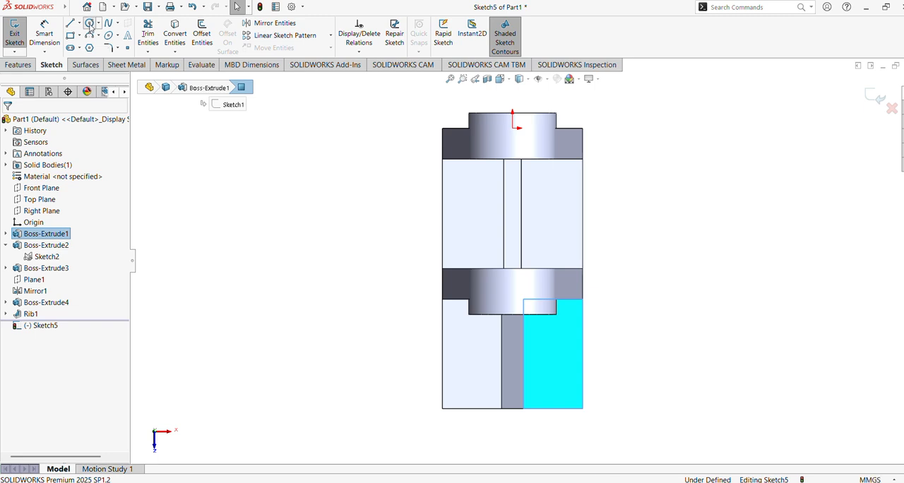
pyautogui.click(552, 355)
pyautogui.click(539, 376)
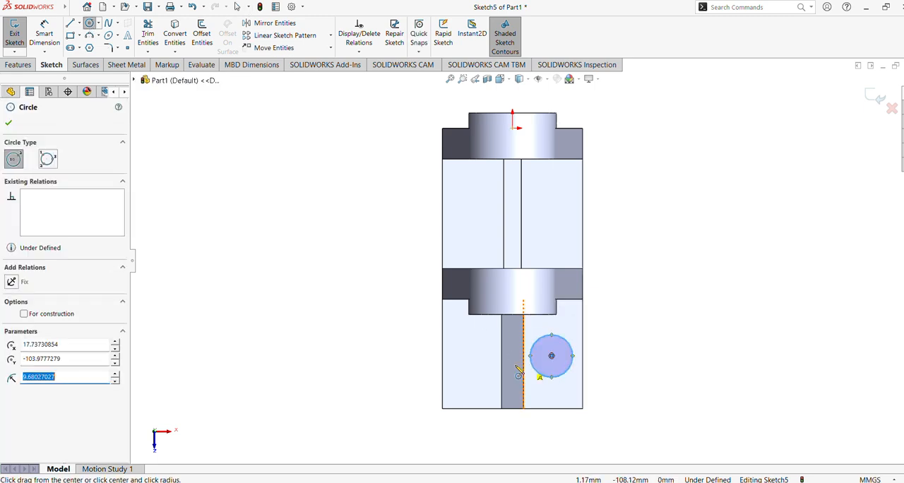
pyautogui.click(468, 355)
pyautogui.click(483, 372)
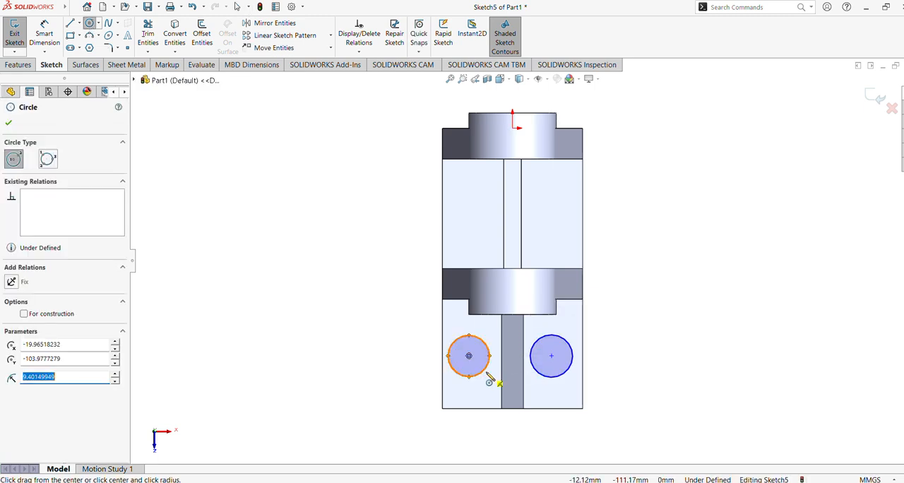
# Step: Draw two more circles between the lugs, one on each side of the web, with radii of about 7.3 mm and 9.4 mm
pyautogui.click(472, 204)
pyautogui.click(487, 209)
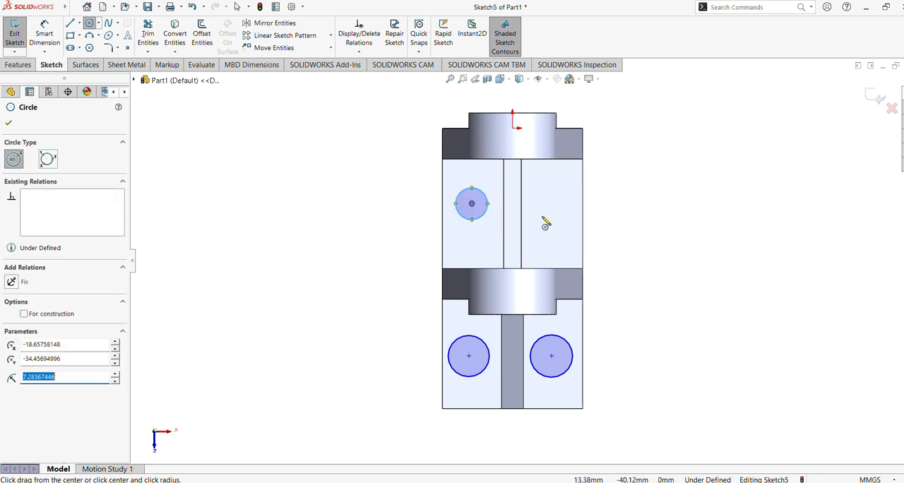
pyautogui.click(551, 199)
pyautogui.click(562, 216)
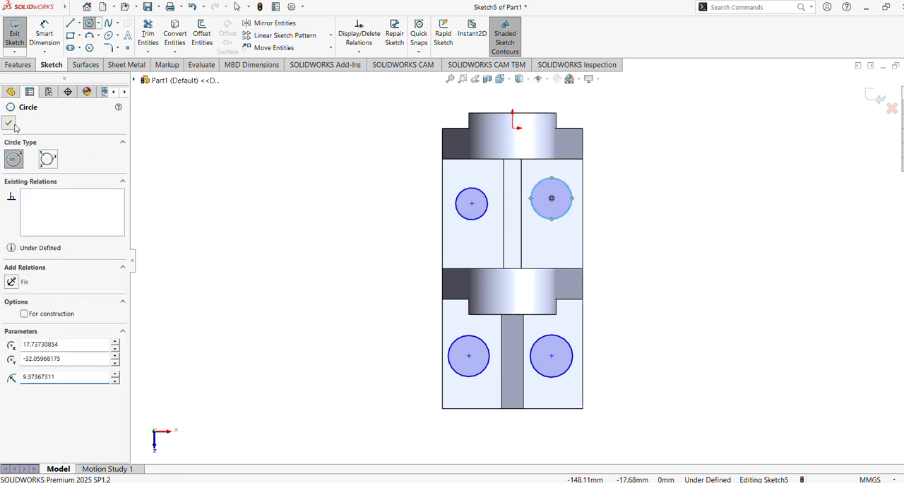
pyautogui.click(8, 123)
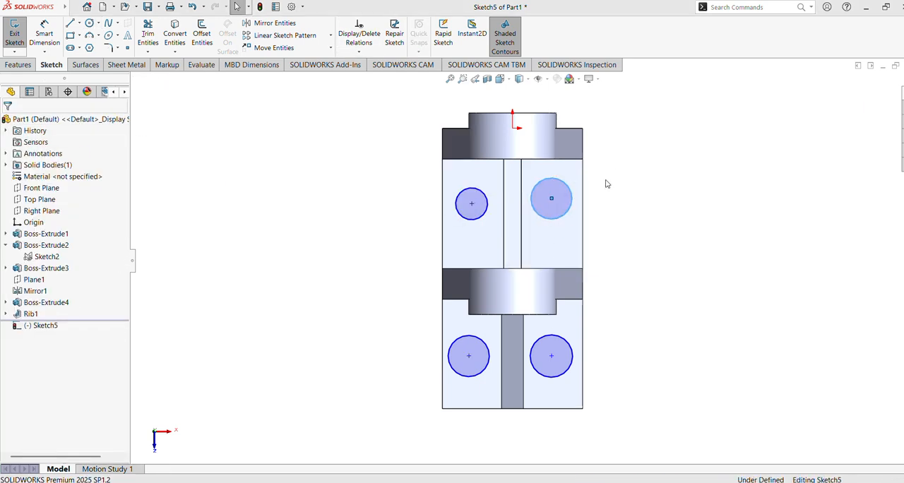
# Step: Add an Equal relation to all four circles on the base
pyautogui.moveTo(612, 169); pyautogui.dragTo(399, 375)
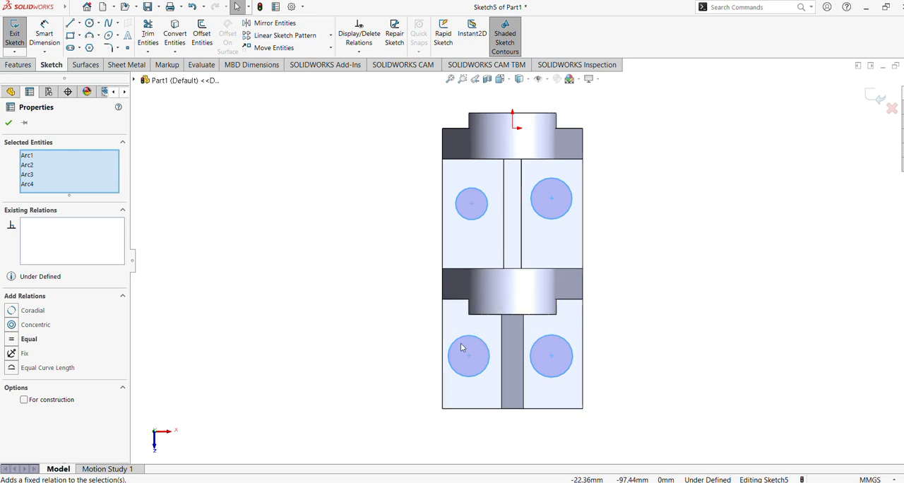
pyautogui.click(12, 341)
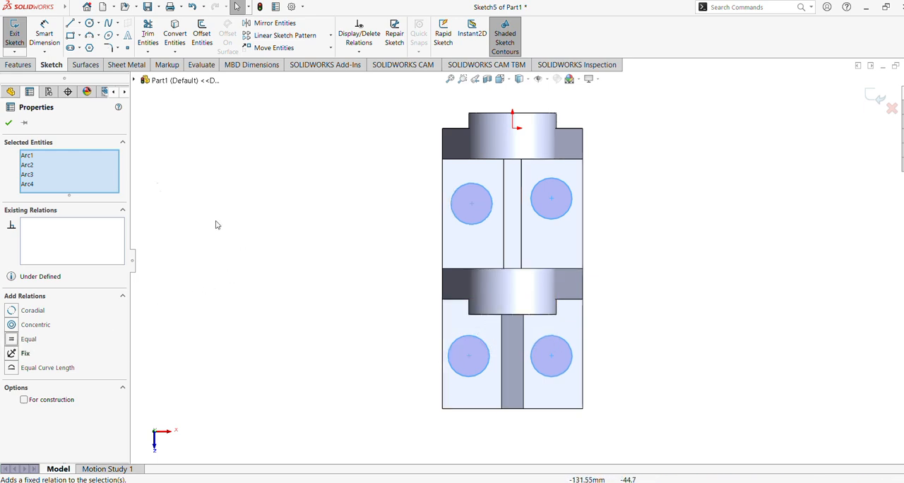
pyautogui.click(12, 122)
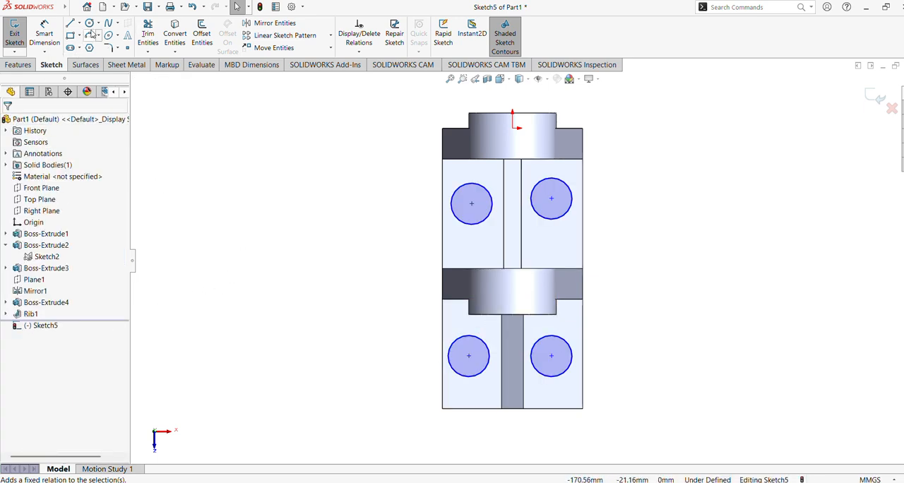
# Step: Add a Vertical relation between the left-hand circles' centres and a Horizontal relation between the centres of the two circles beside the web
pyautogui.click(471, 204)
pyautogui.keyDown('ctrl'); pyautogui.click(469, 356); pyautogui.keyUp('ctrl')
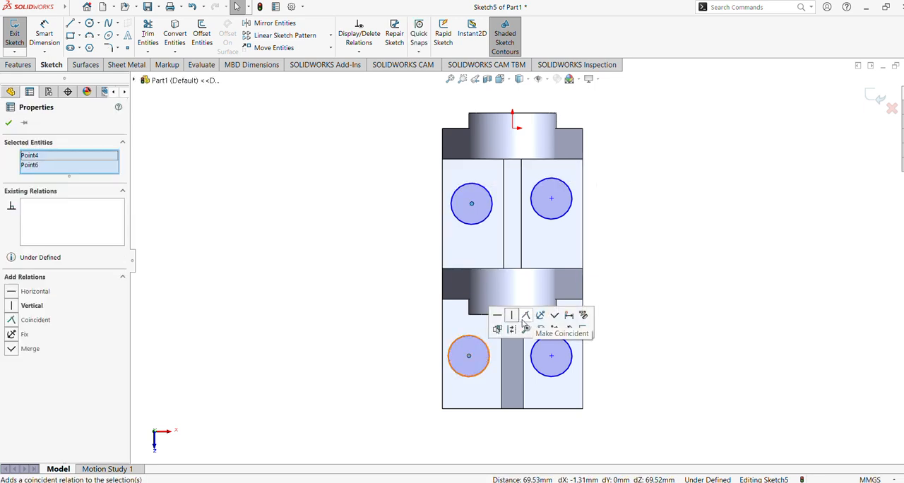
pyautogui.click(513, 315)
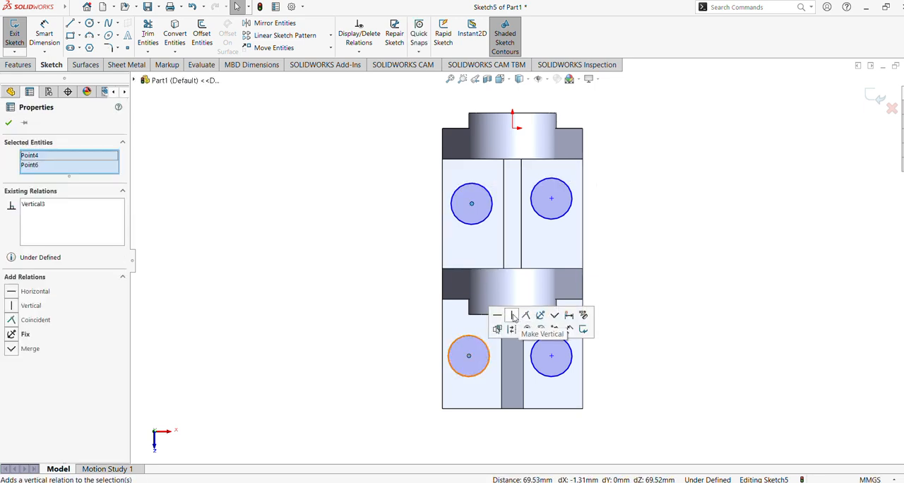
pyautogui.click(513, 317)
pyautogui.click(552, 199)
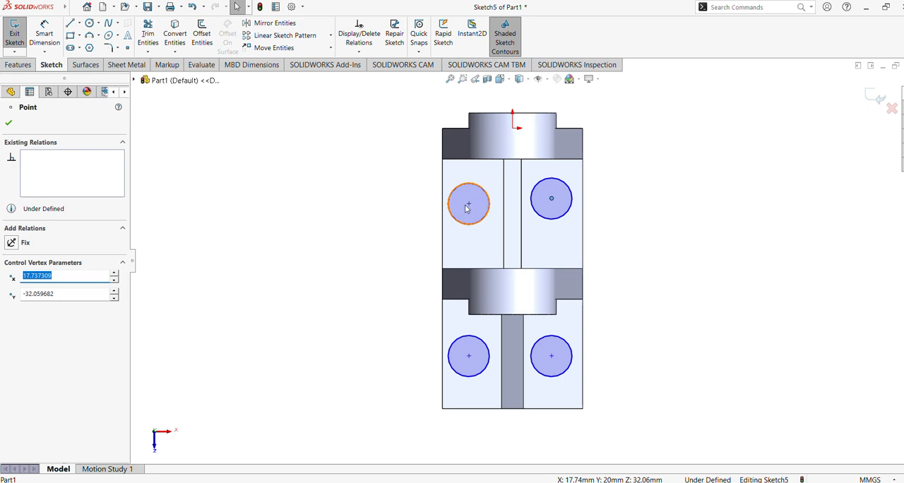
pyautogui.keyDown('ctrl'); pyautogui.click(468, 205); pyautogui.keyUp('ctrl')
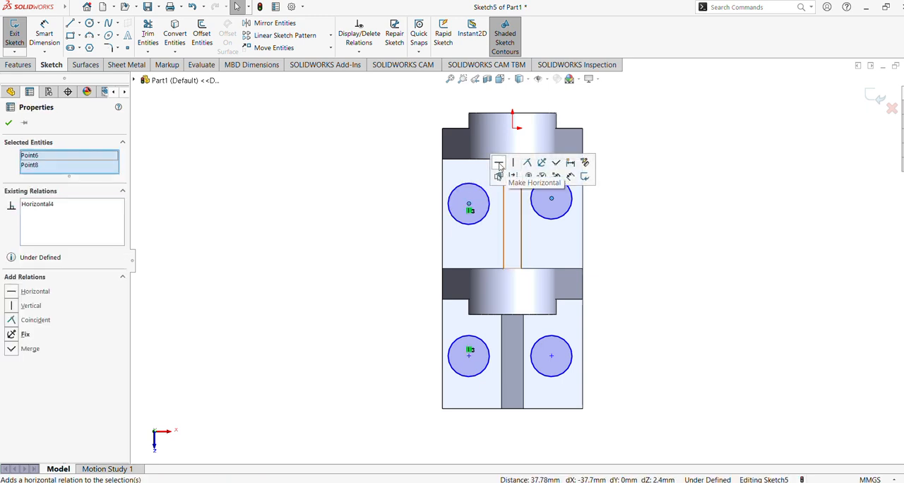
pyautogui.click(498, 163)
# Step: Add a Vertical relation between the right-hand circles' centres and a Horizontal relation between the centres of the two circles beside the rib
pyautogui.click(552, 204)
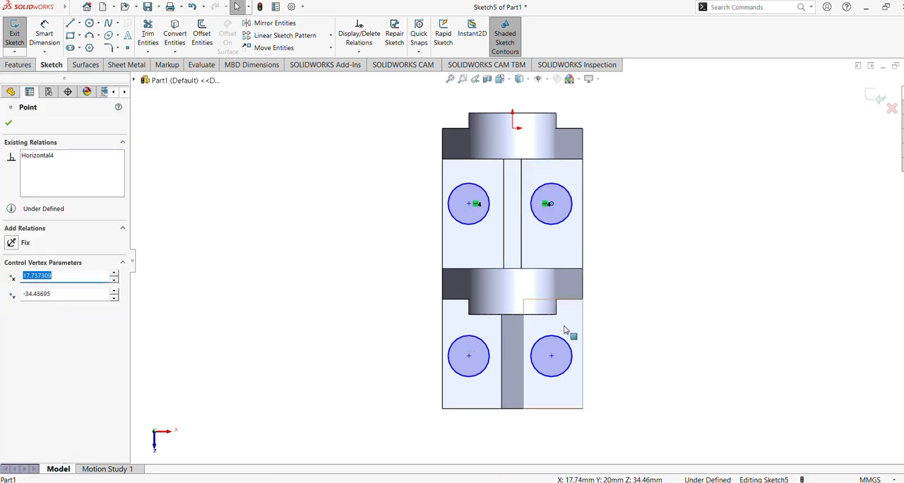
pyautogui.keyDown('ctrl'); pyautogui.click(552, 357); pyautogui.keyUp('ctrl')
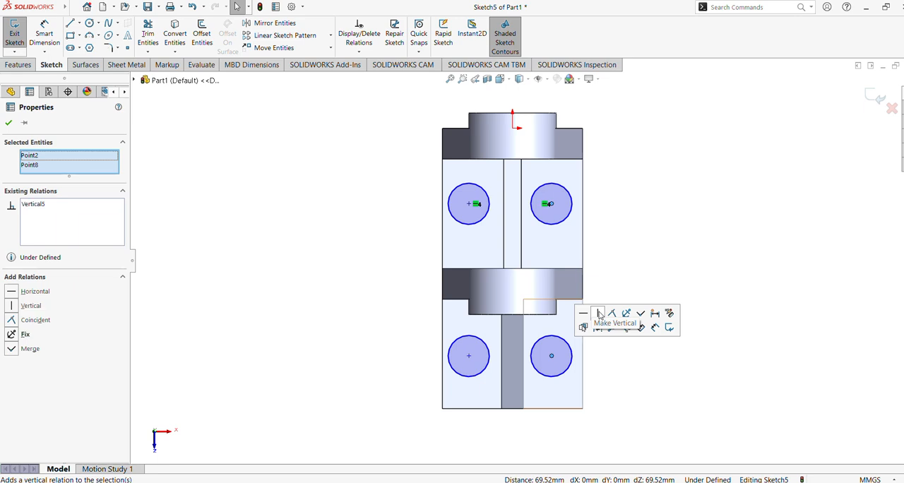
pyautogui.click(637, 280)
pyautogui.click(552, 356)
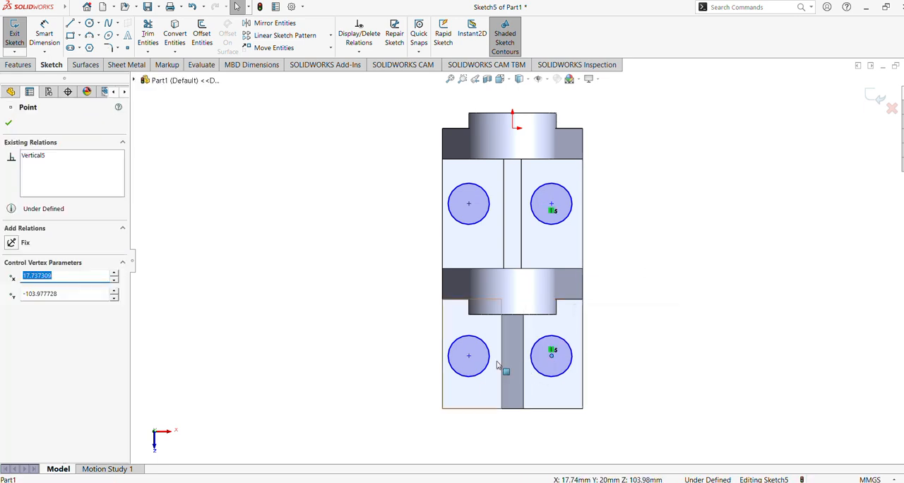
pyautogui.keyDown('ctrl'); pyautogui.click(468, 355); pyautogui.keyUp('ctrl')
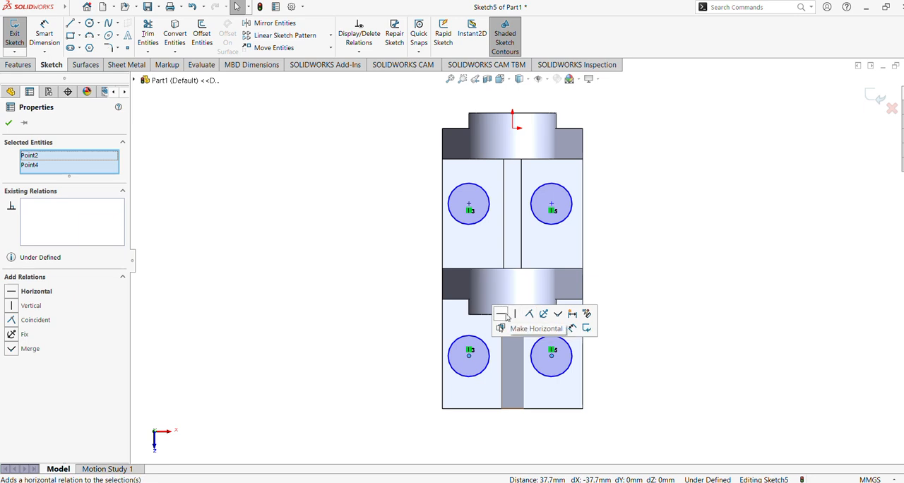
pyautogui.click(505, 317)
pyautogui.click(389, 306)
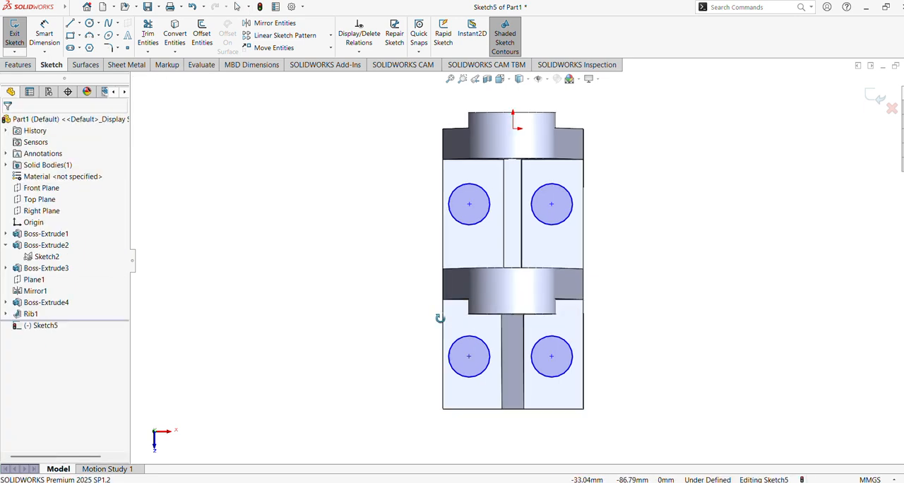
# Step: View the sketch face-on and set the diameter of the right-hand circle beside the web to 12 mm
pyautogui.moveTo(439, 318); pyautogui.dragTo(426, 319, button='middle')
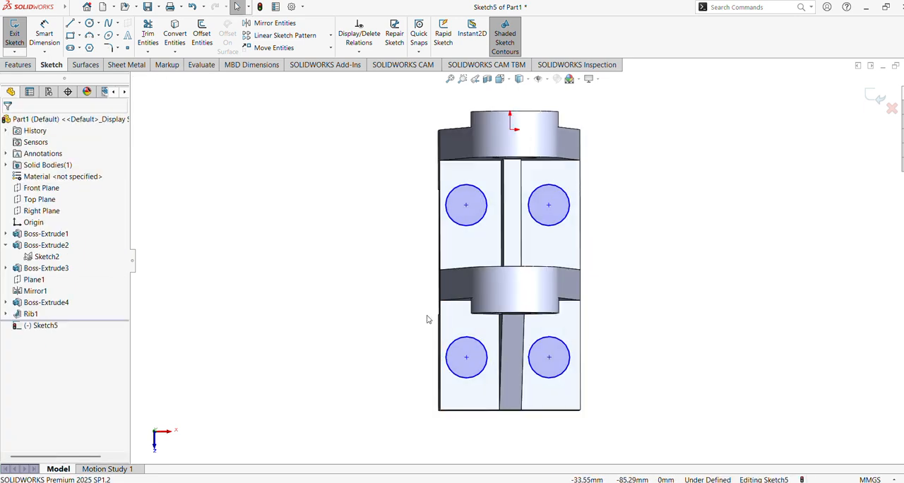
pyautogui.rightClick(51, 326)
pyautogui.click(74, 306)
pyautogui.click(45, 37)
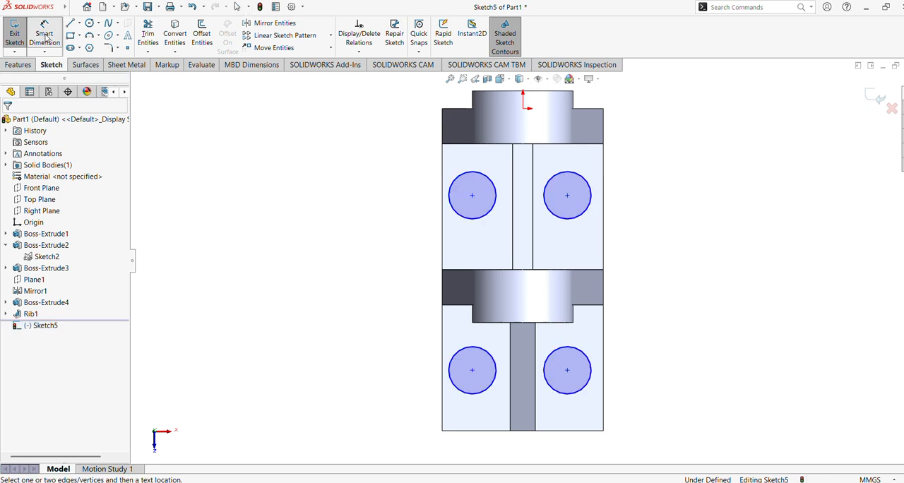
pyautogui.click(590, 204)
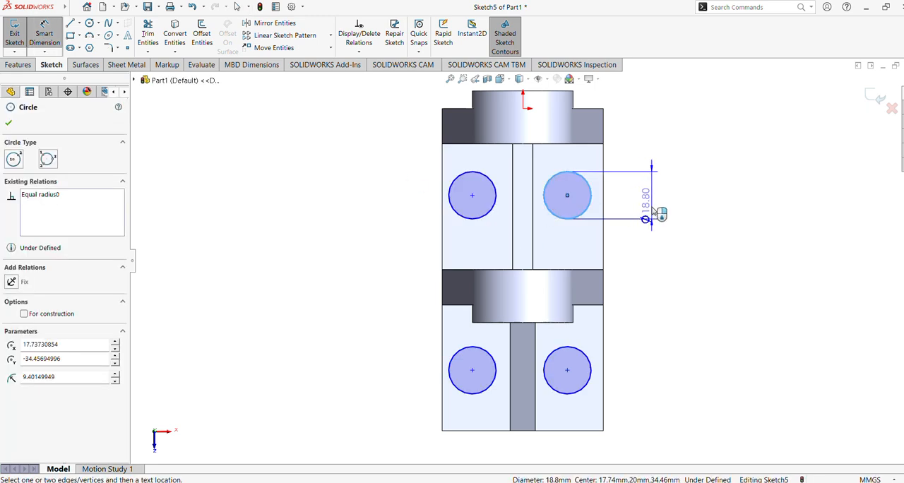
pyautogui.click(582, 227)
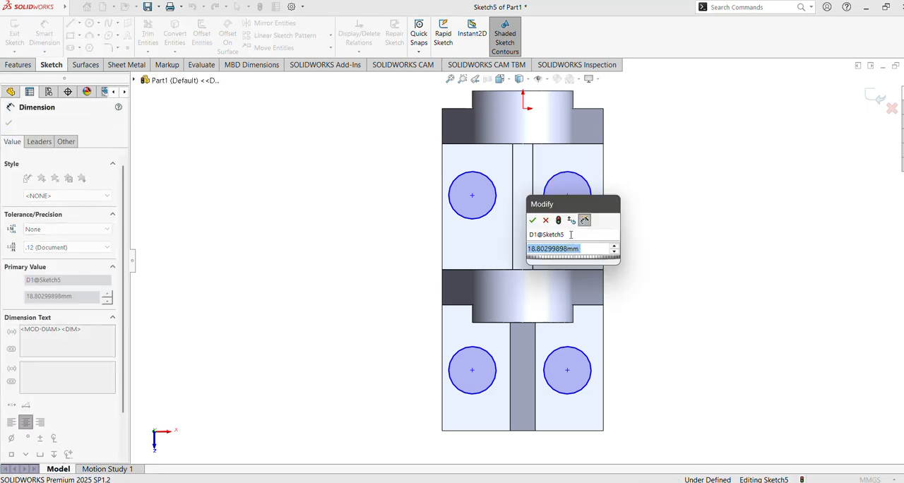
pyautogui.write('12')
pyautogui.press('Return')
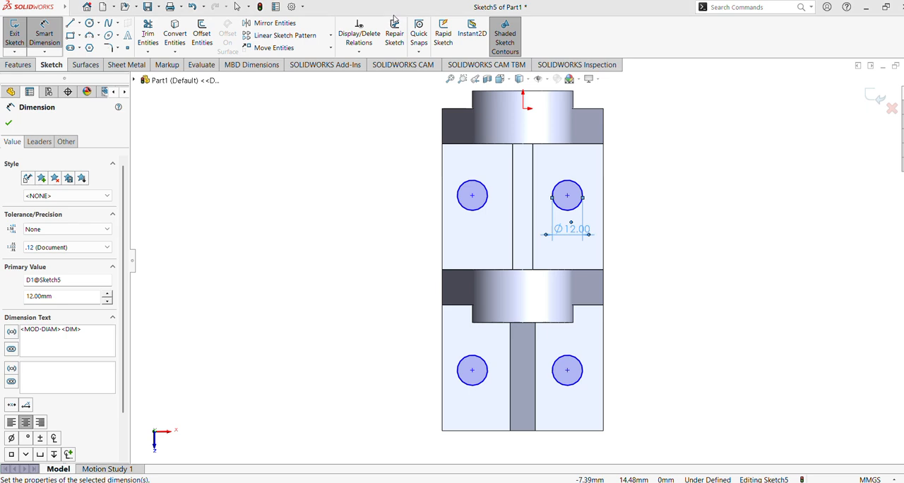
# Step: Dimension the right-hand circle's centre beside the web 34 mm from the inner edge of the lug nearest the origin
pyautogui.click(595, 144)
pyautogui.click(566, 195)
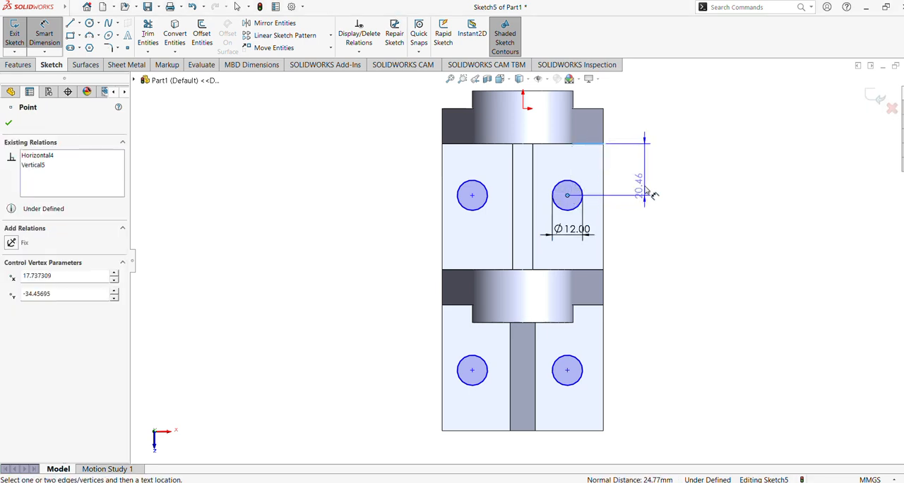
pyautogui.click(644, 183)
pyautogui.click(643, 182)
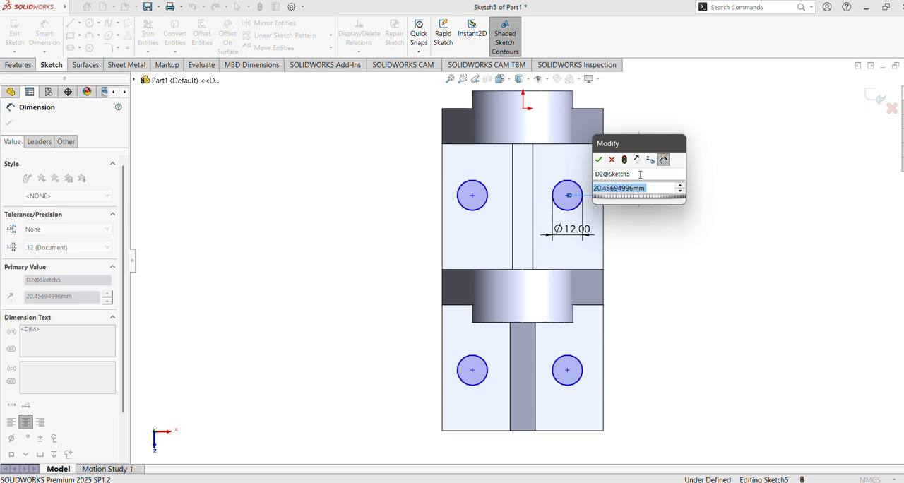
pyautogui.write('34')
pyautogui.press('Return')
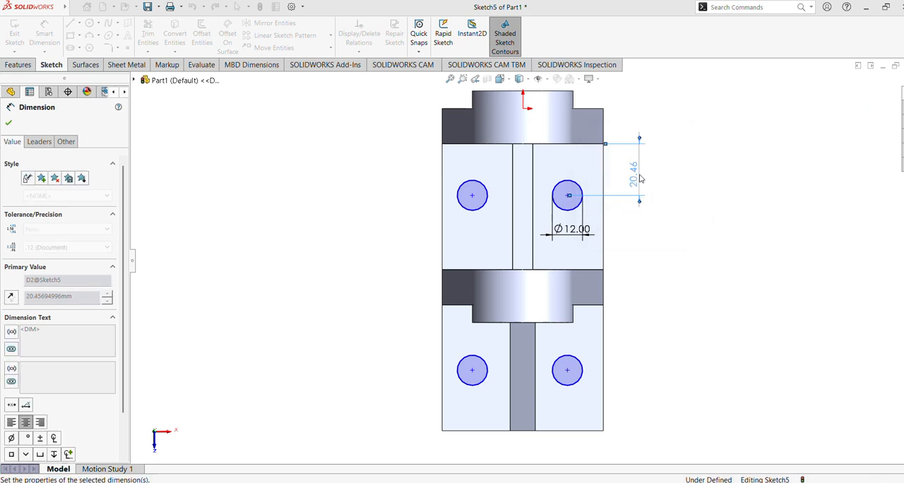
# Step: Dimension the same circle's centre 14 mm from the base's adjacent long side edge
pyautogui.click(603, 216)
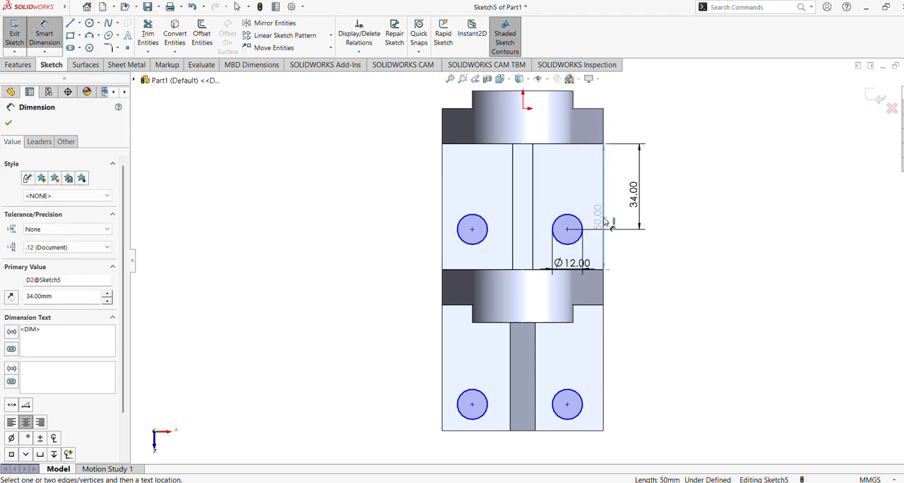
pyautogui.click(567, 231)
pyautogui.click(586, 190)
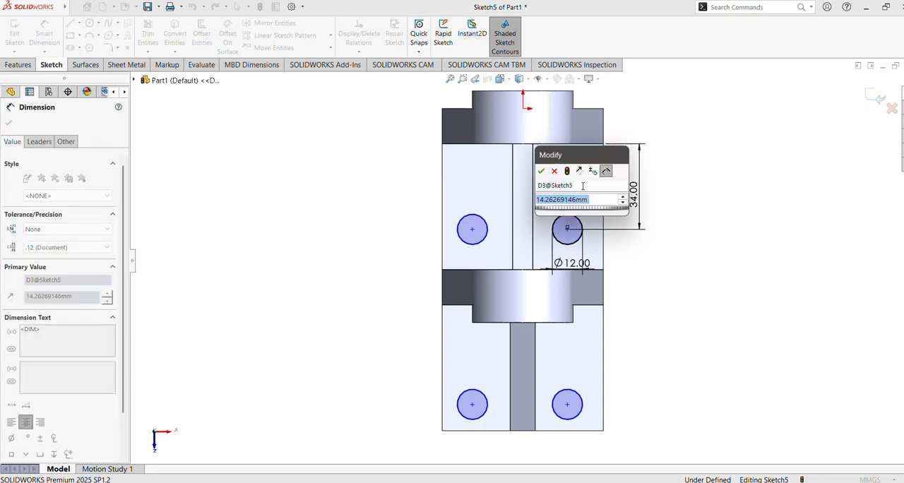
pyautogui.write('14')
pyautogui.press('Return')
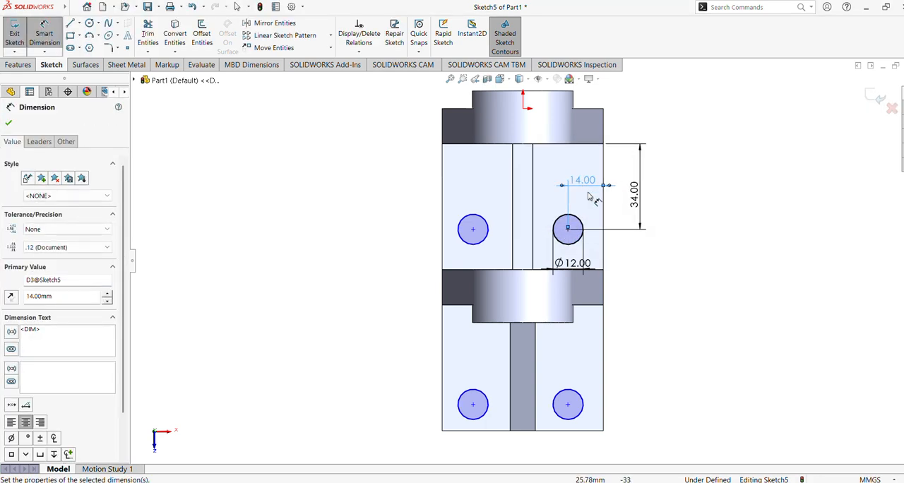
pyautogui.click(7, 124)
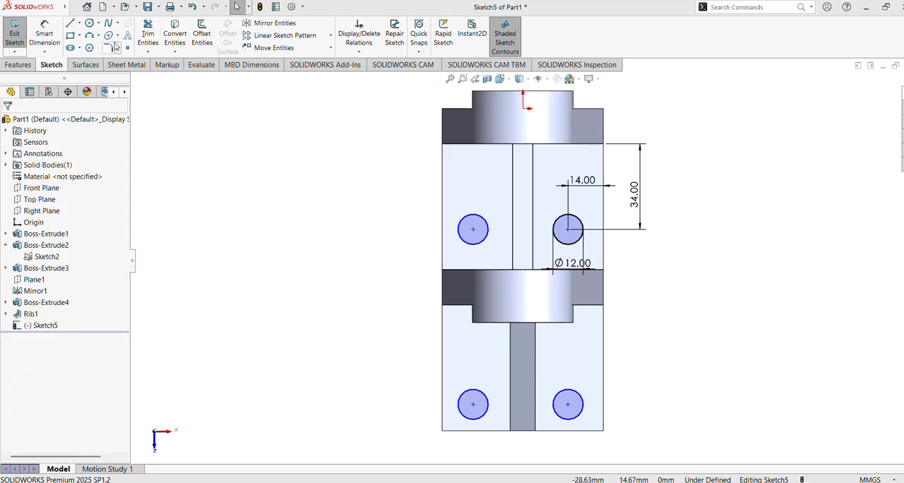
# Step: Dimension the centre of the right-hand circle beside the rib 21 mm from the base's short end edge
pyautogui.click(46, 35)
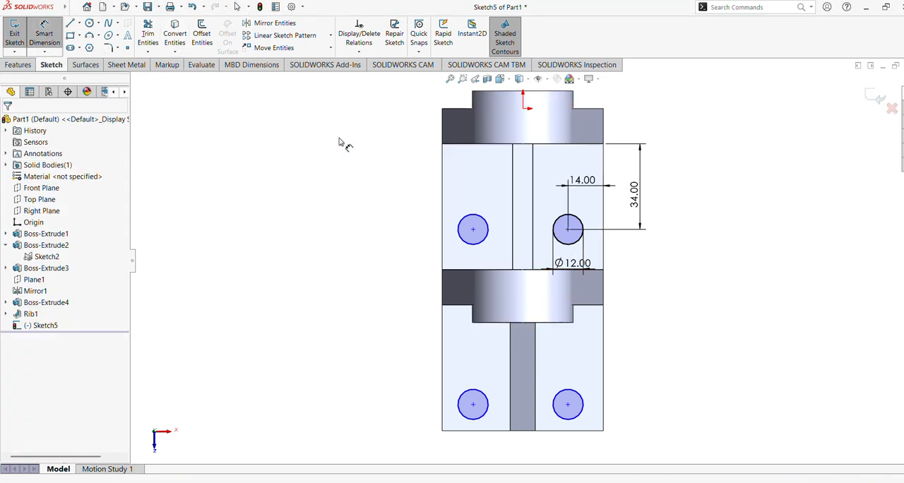
pyautogui.click(585, 430)
pyautogui.click(568, 403)
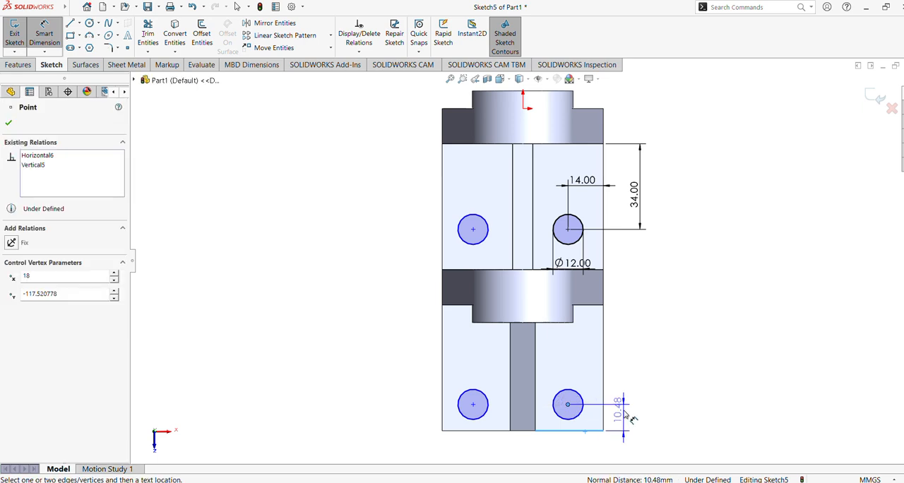
pyautogui.click(626, 418)
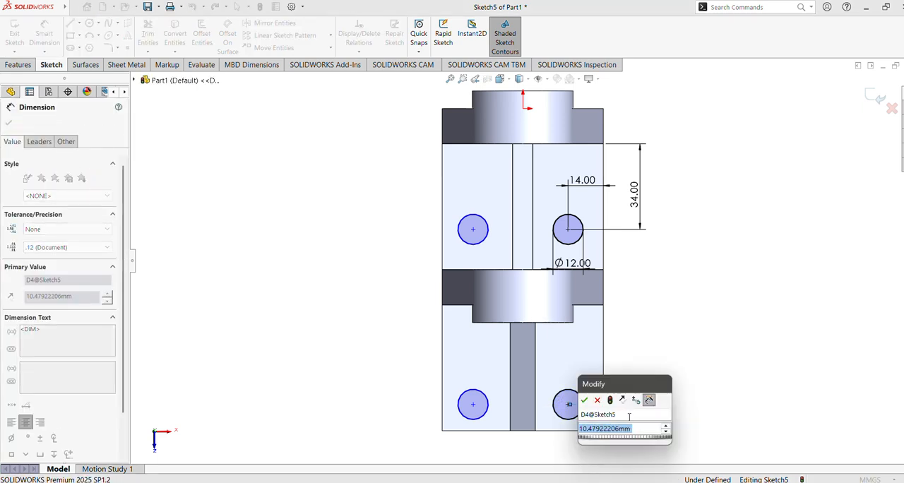
pyautogui.write('21')
pyautogui.press('Return')
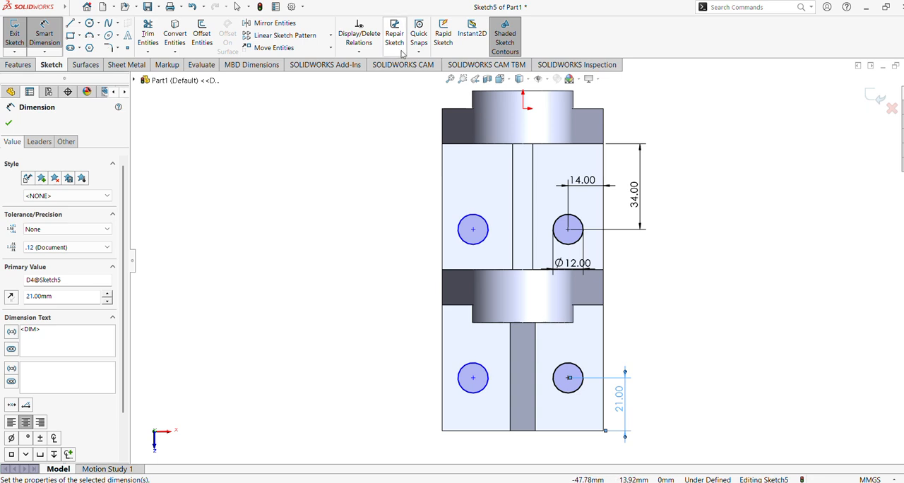
# Step: Dimension the centre of the left-hand circle beside the rib 14 mm from the base's adjacent long side edge
pyautogui.click(442, 382)
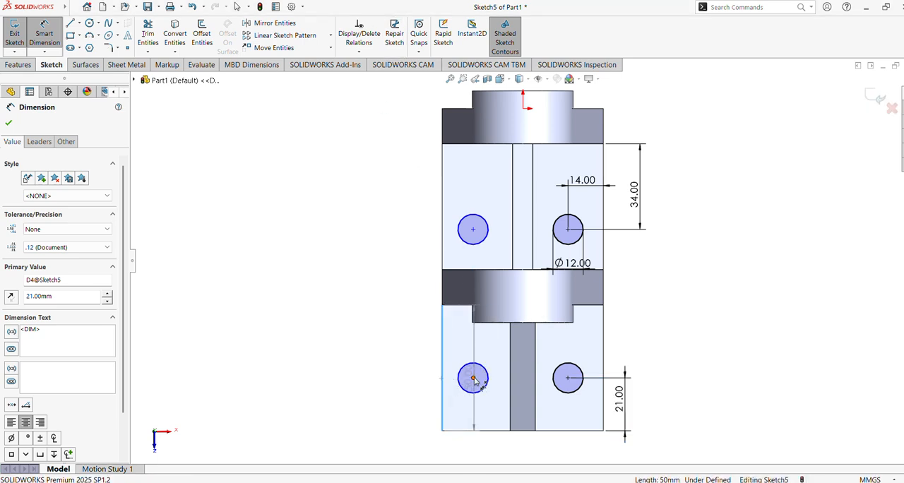
pyautogui.click(473, 378)
pyautogui.click(459, 445)
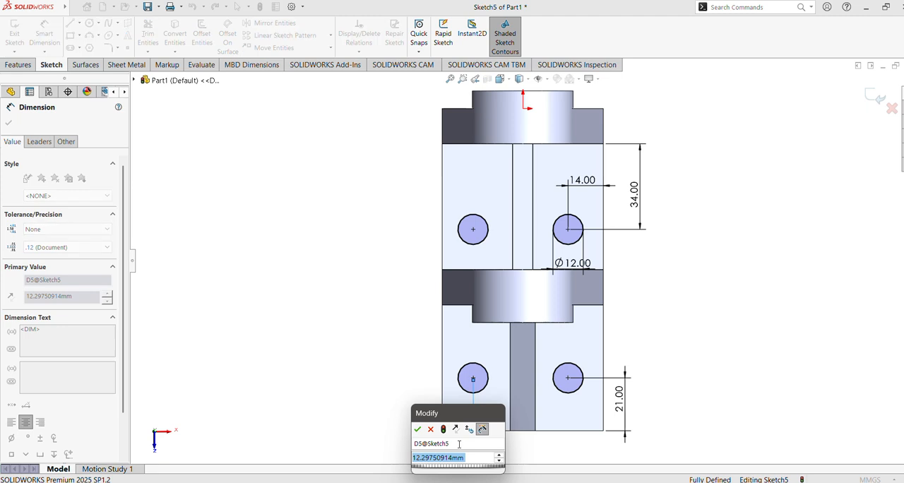
pyautogui.press('Return')
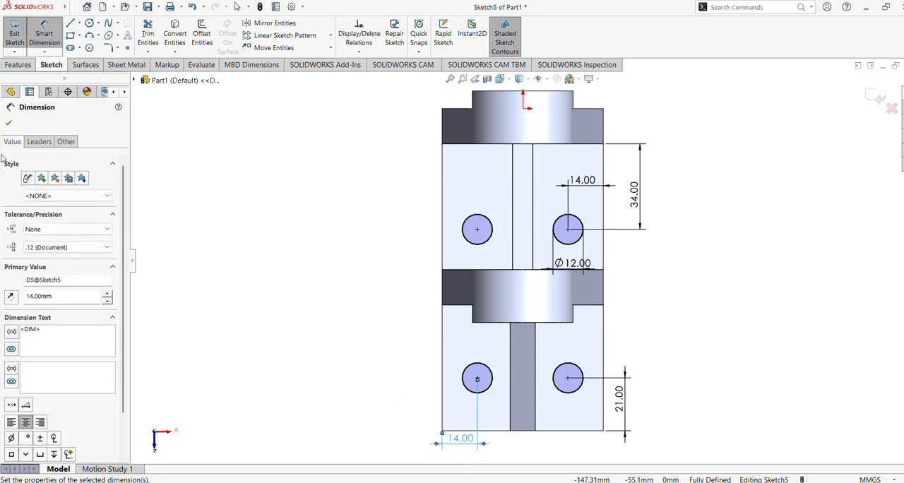
pyautogui.click(10, 124)
# Step: Cut the four sketched circles through the base with an Extruded Cut set to Through All
pyautogui.click(18, 65)
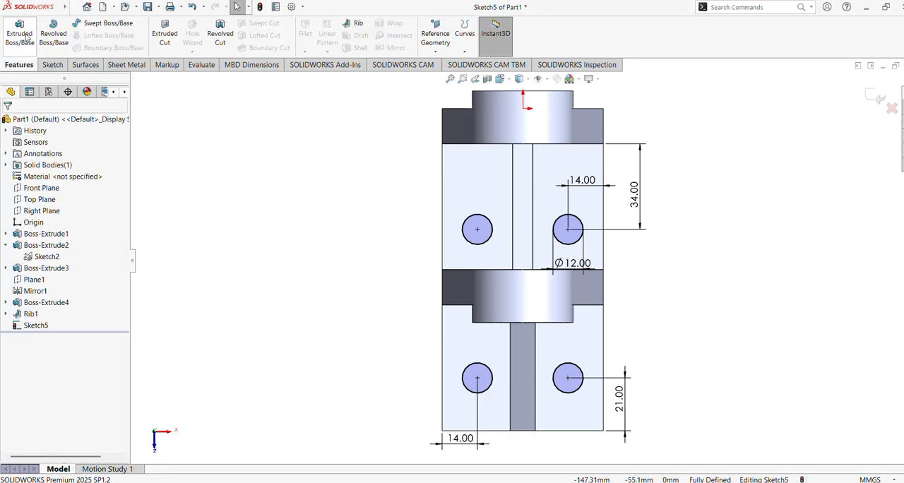
pyautogui.moveTo(359, 250)
pyautogui.mouseDown(button='middle')
pyautogui.moveTo(346, 149)
pyautogui.moveTo(353, 162)
pyautogui.mouseUp(button='middle')
pyautogui.click(161, 34)
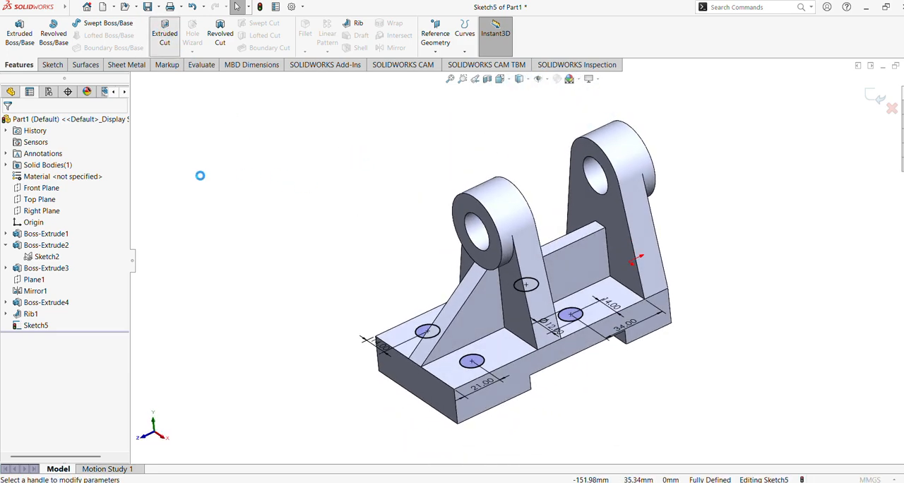
pyautogui.click(55, 156)
pyautogui.click(54, 159)
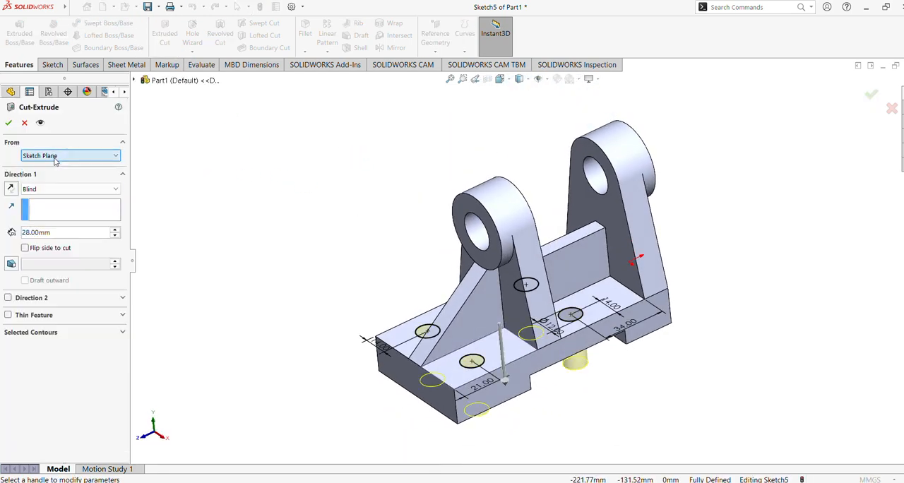
pyautogui.click(49, 189)
pyautogui.click(38, 208)
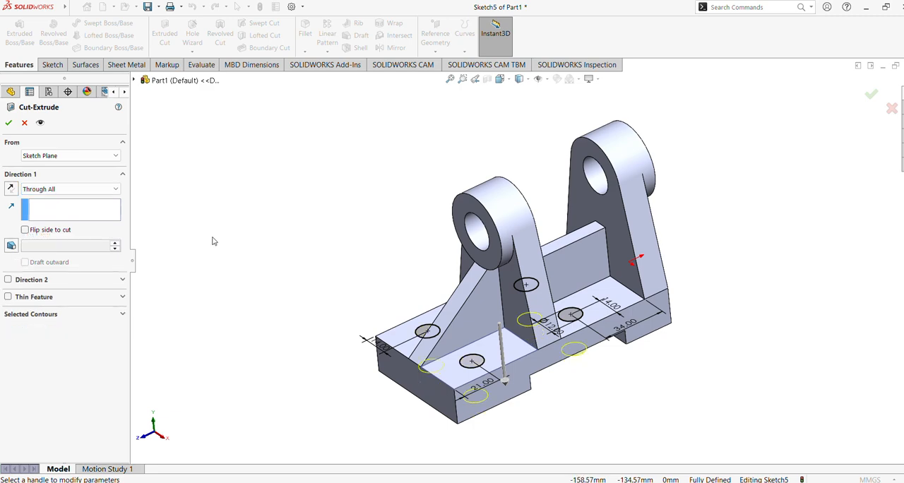
pyautogui.moveTo(212, 238); pyautogui.dragTo(217, 197, button='middle')
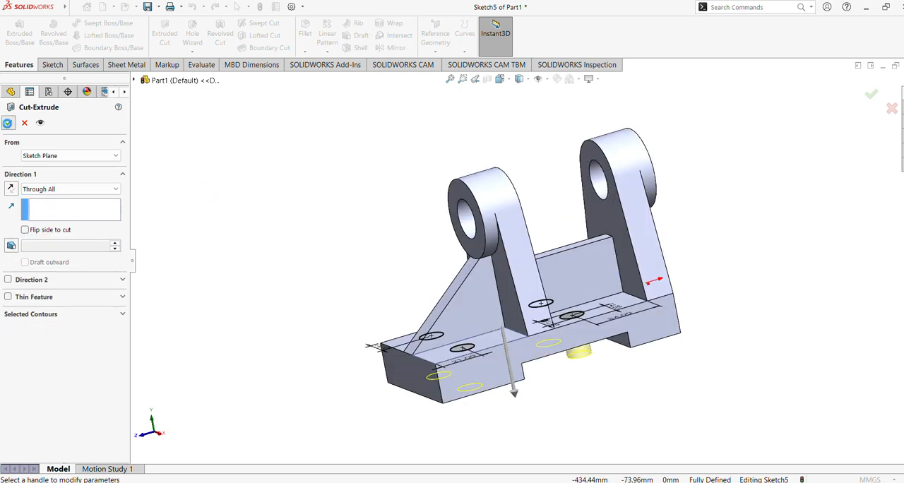
pyautogui.click(7, 123)
pyautogui.moveTo(313, 195); pyautogui.dragTo(325, 254, button='middle')
# Step: Apply the satin finish aluminum appearance from the metal library to the whole part
pyautogui.click(903, 150)
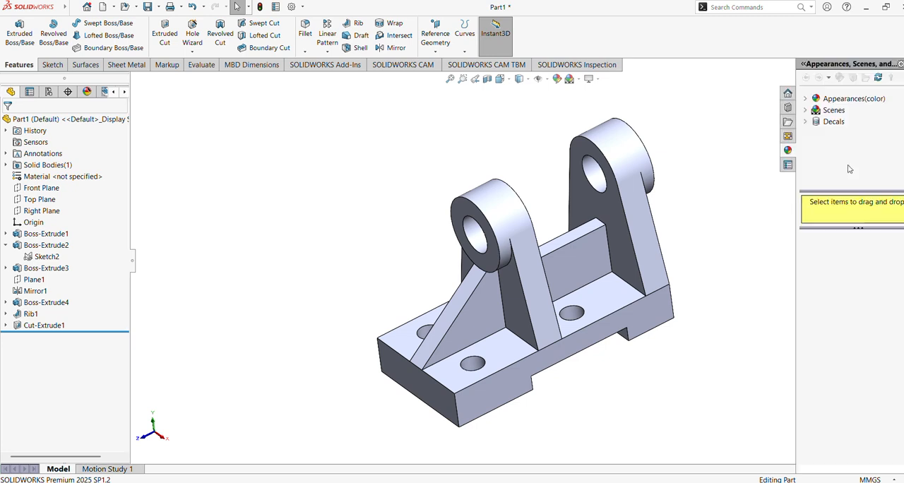
pyautogui.click(805, 98)
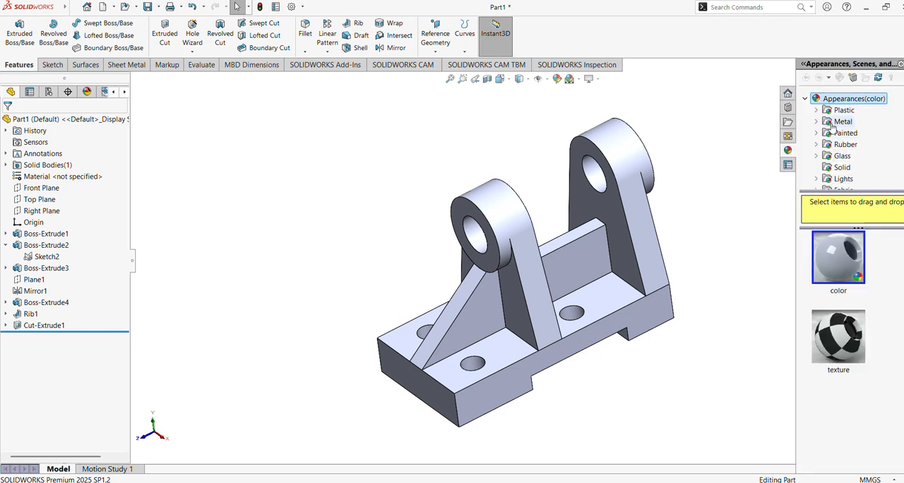
pyautogui.doubleClick(826, 125)
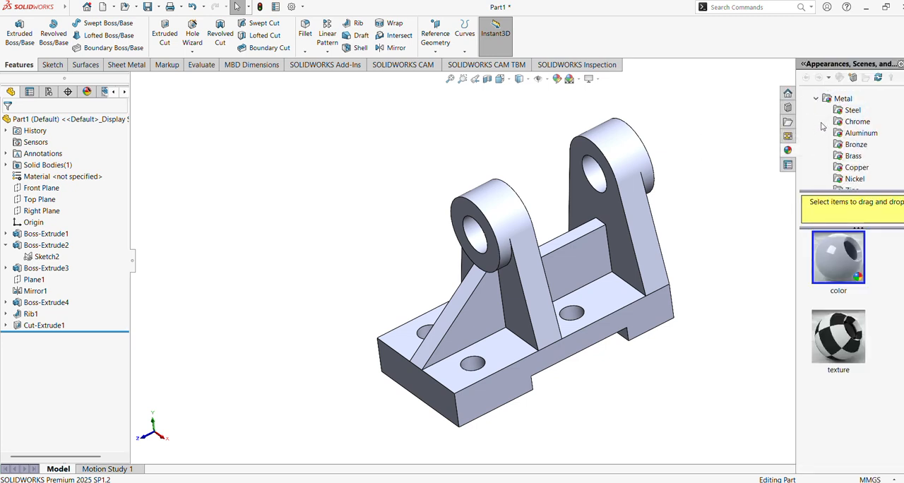
pyautogui.click(862, 134)
pyautogui.scroll(-2, 835, 295)
pyautogui.scroll(-2, 835, 295)
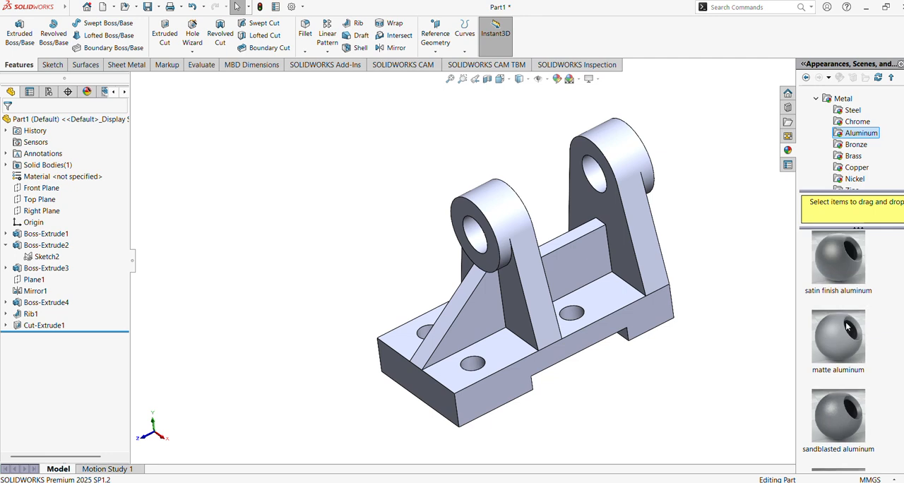
pyautogui.doubleClick(835, 261)
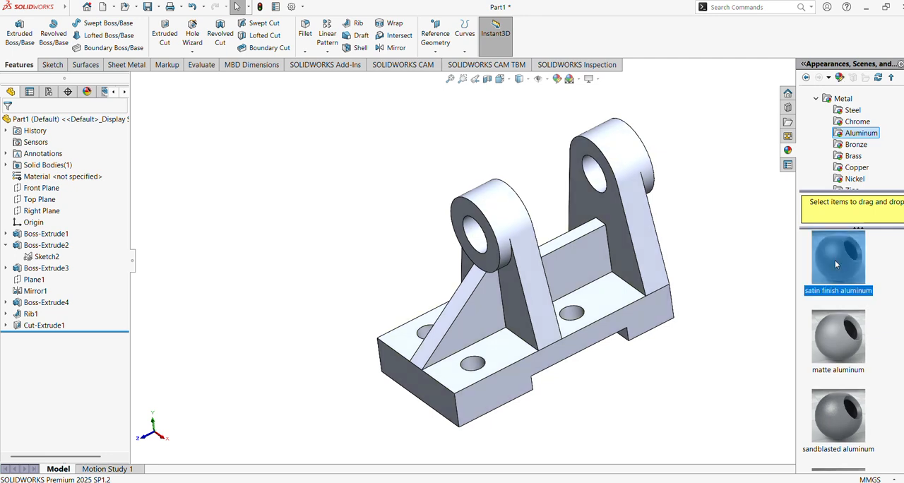
pyautogui.moveTo(432, 217)
pyautogui.mouseDown(button='middle')
pyautogui.moveTo(392, 198)
pyautogui.moveTo(423, 218)
pyautogui.moveTo(452, 219)
pyautogui.mouseUp(button='middle')
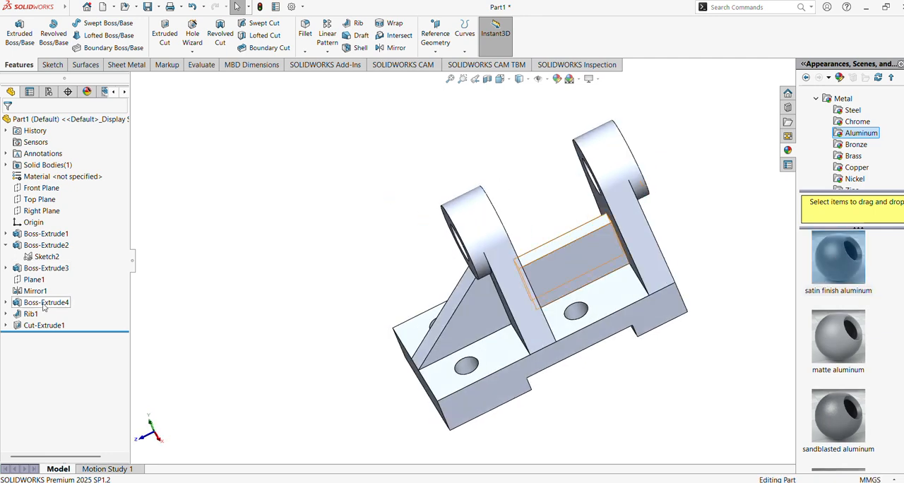
# Step: Colour the four-hole cut feature in the base pure blue from the standard swatches
pyautogui.click(44, 325)
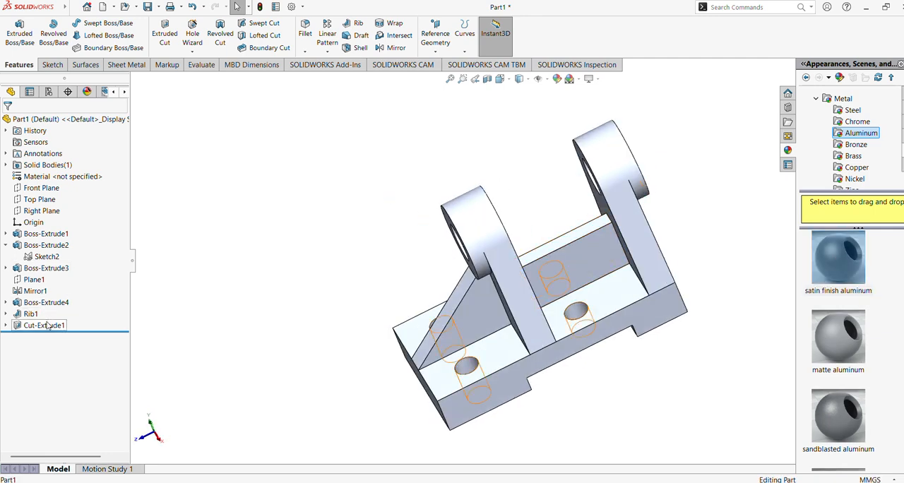
pyautogui.click(556, 78)
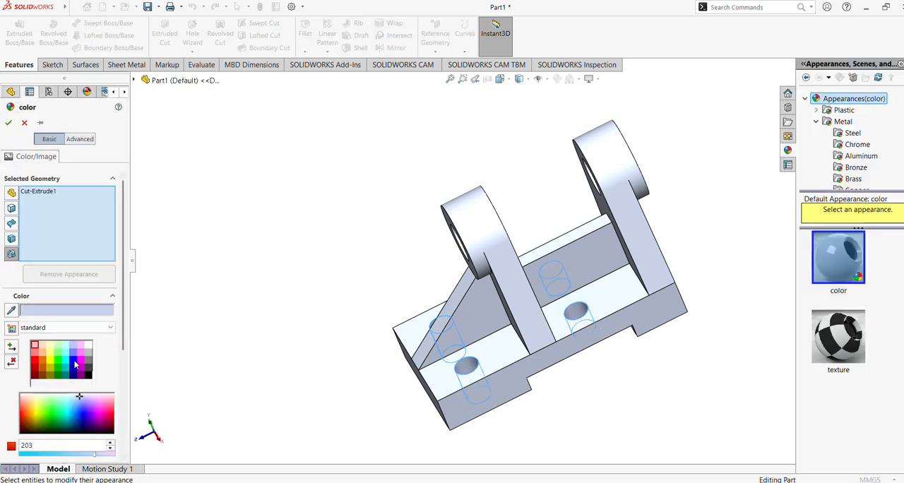
pyautogui.click(73, 360)
pyautogui.click(9, 123)
pyautogui.moveTo(346, 254); pyautogui.dragTo(385, 246, button='middle')
# Step: Colour the inner bore faces of both lug rings light violet-blue from the standard swatches
pyautogui.click(487, 246)
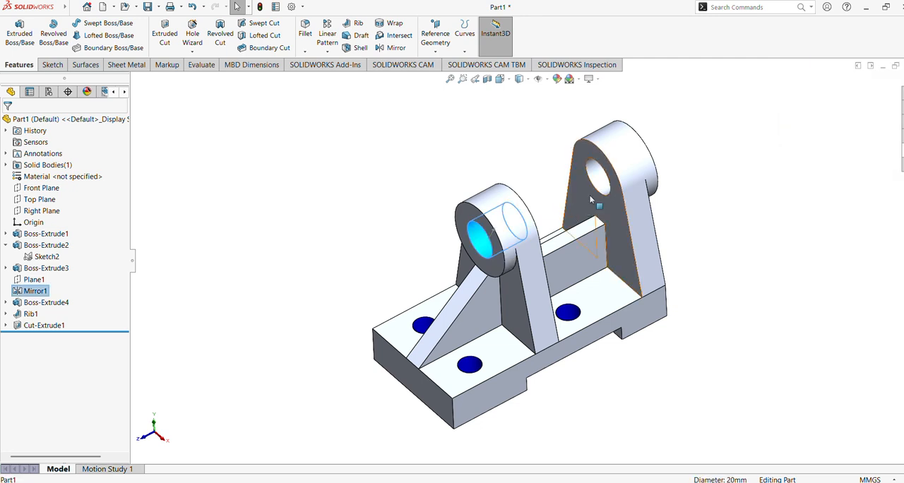
pyautogui.keyDown('ctrl'); pyautogui.click(600, 180); pyautogui.keyUp('ctrl')
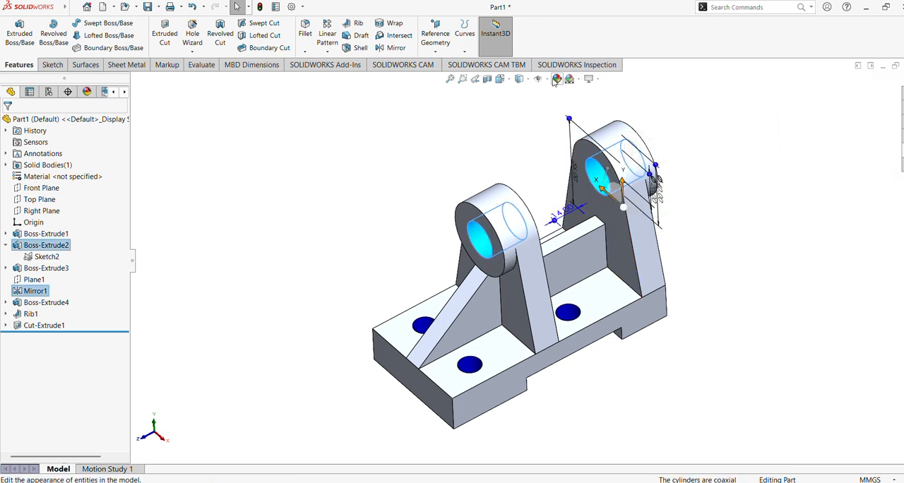
pyautogui.click(556, 79)
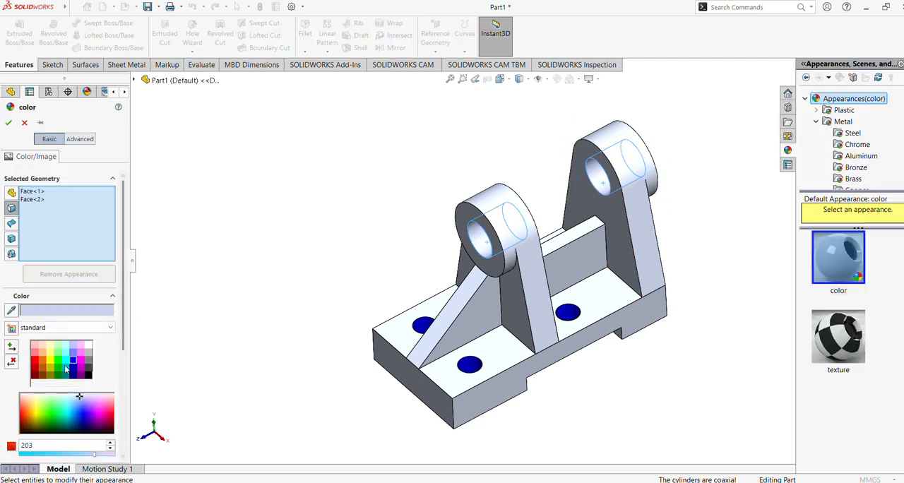
pyautogui.click(74, 360)
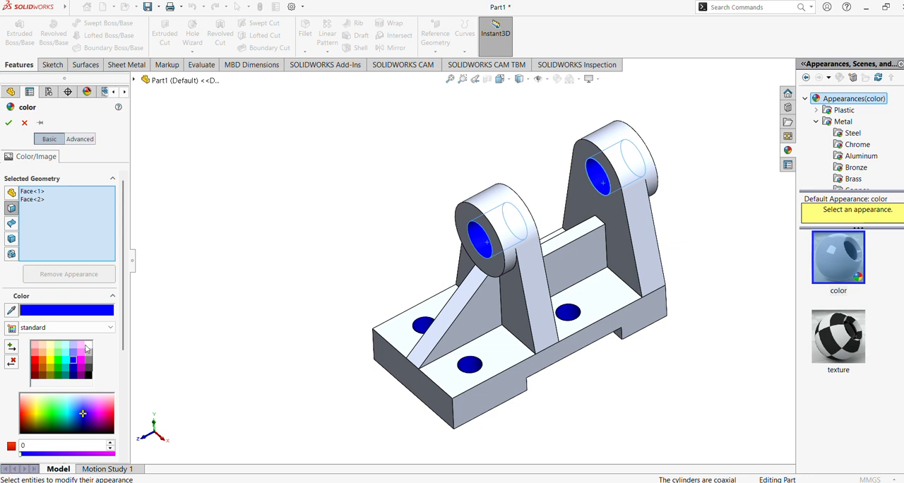
pyautogui.click(74, 355)
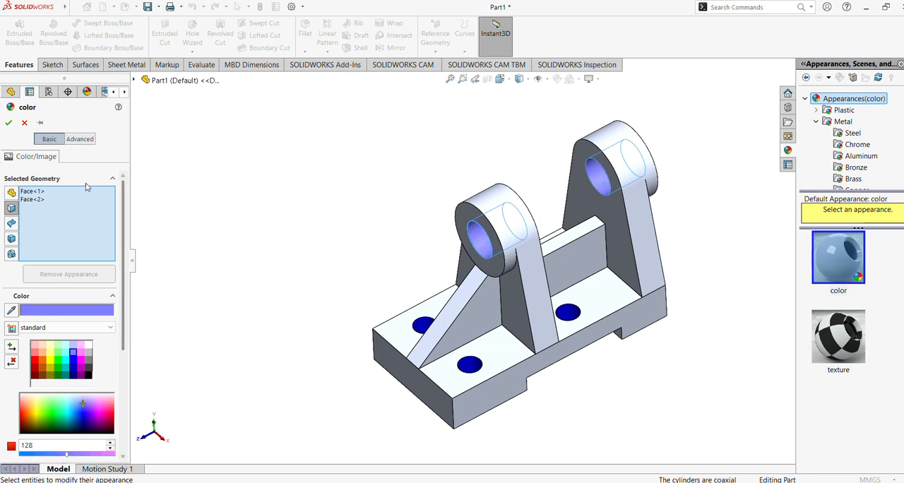
pyautogui.click(8, 124)
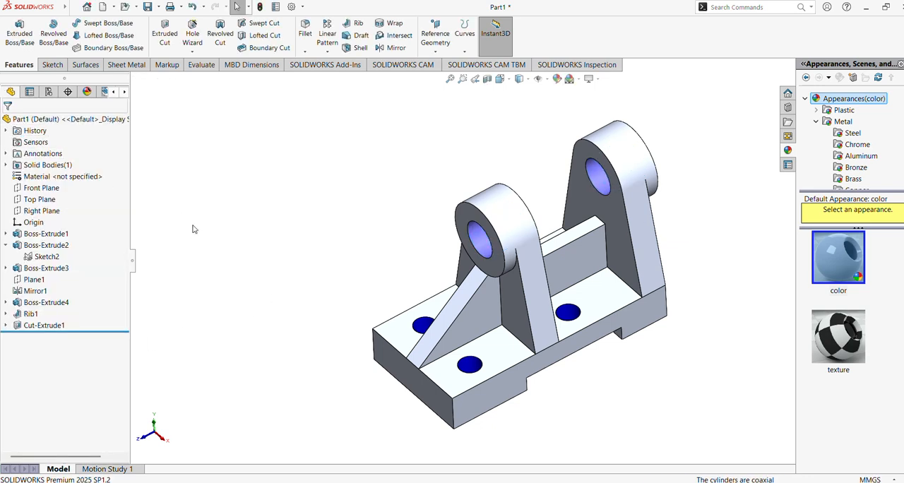
# Step: Recolour the four-hole cut feature in the base light violet-blue, matching the lug bores
pyautogui.click(50, 326)
pyautogui.click(126, 311)
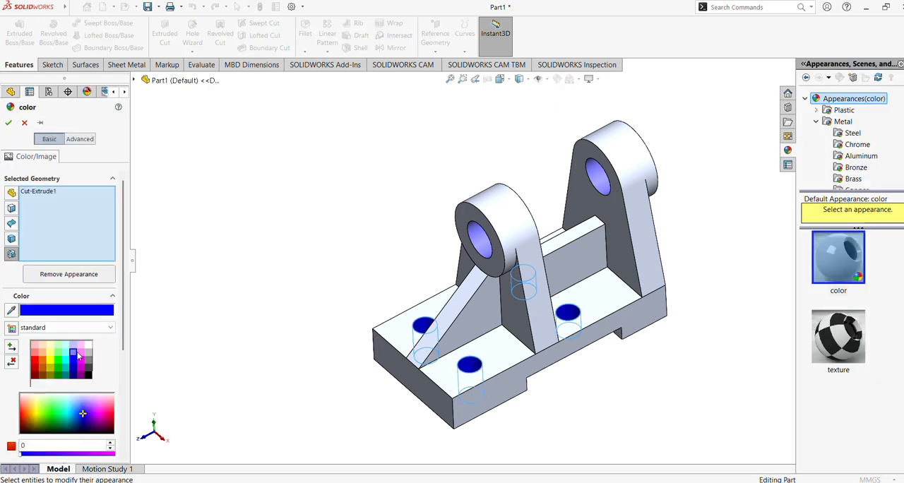
pyautogui.click(75, 353)
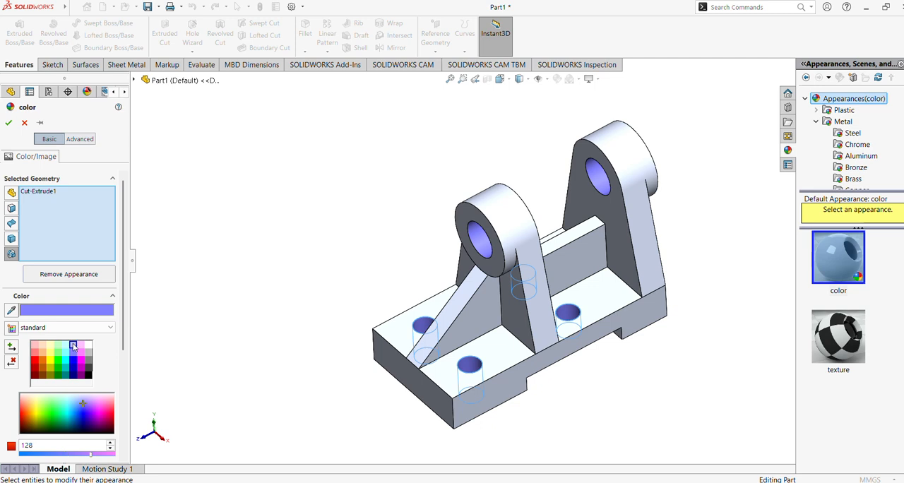
pyautogui.click(73, 345)
pyautogui.click(65, 351)
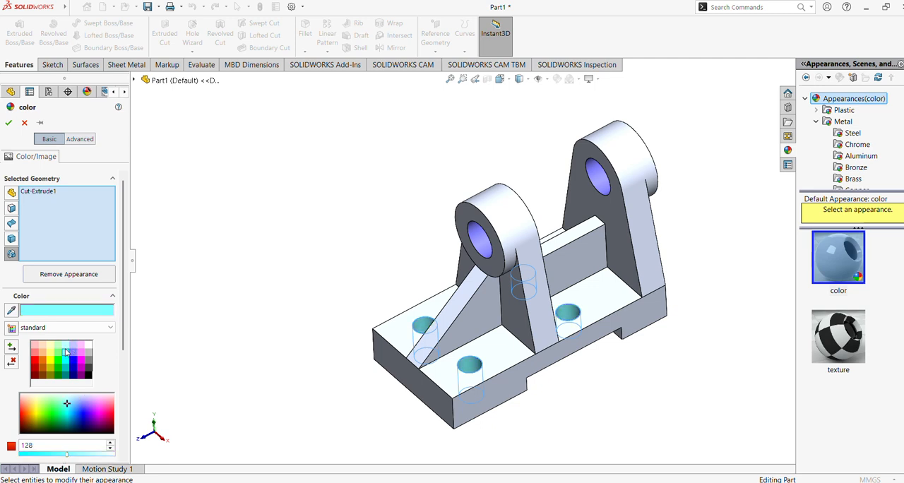
pyautogui.click(73, 351)
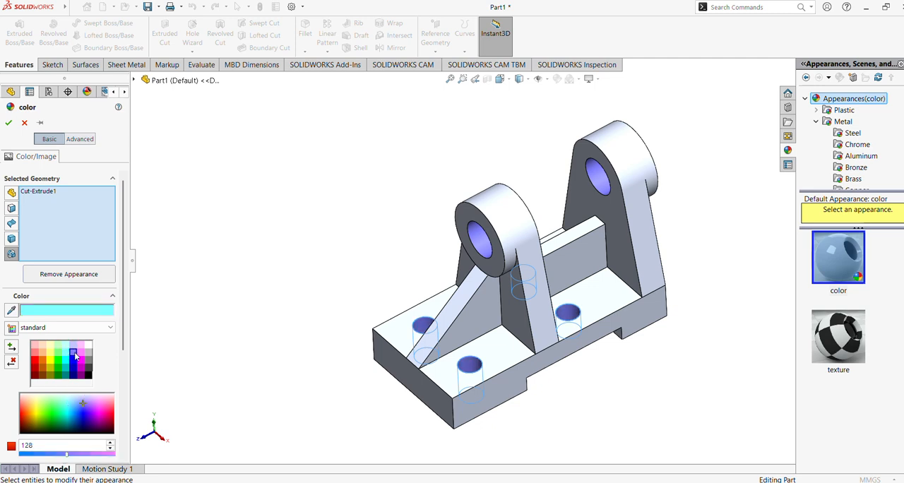
pyautogui.click(9, 123)
# Step: Colour the supporting rib and the connecting web between the lugs light orange from the standard swatches
pyautogui.moveTo(341, 277); pyautogui.dragTo(390, 245, button='middle')
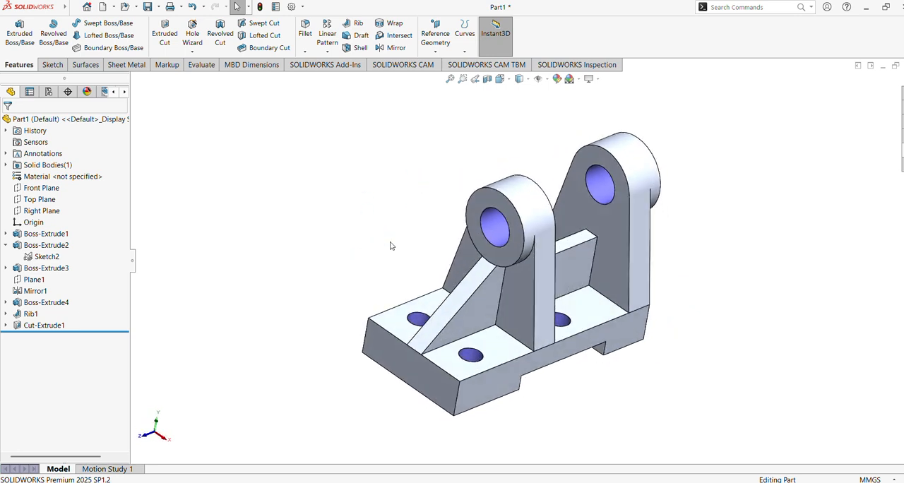
pyautogui.click(40, 314)
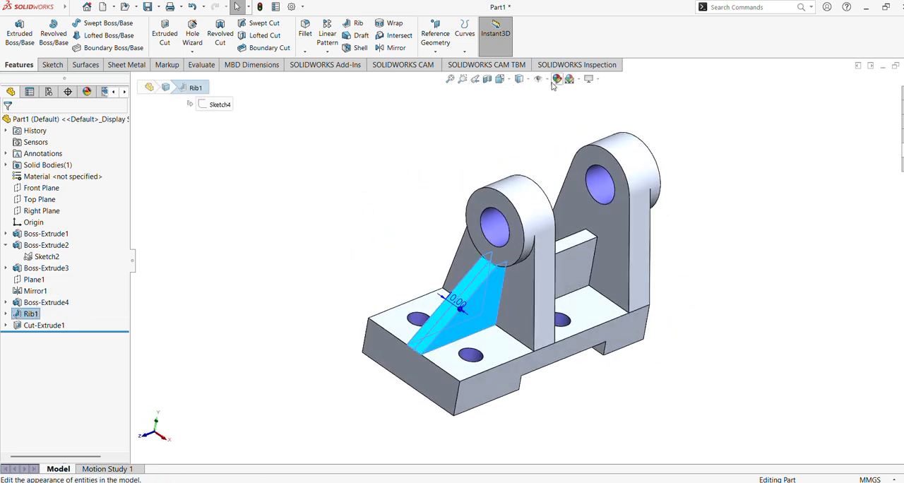
pyautogui.keyDown('ctrl'); pyautogui.click(41, 303); pyautogui.keyUp('ctrl')
pyautogui.click(556, 78)
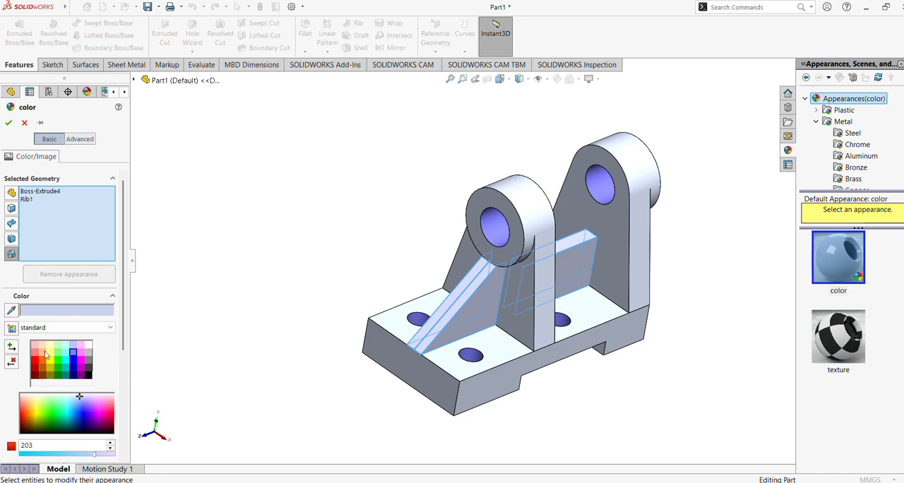
pyautogui.click(43, 353)
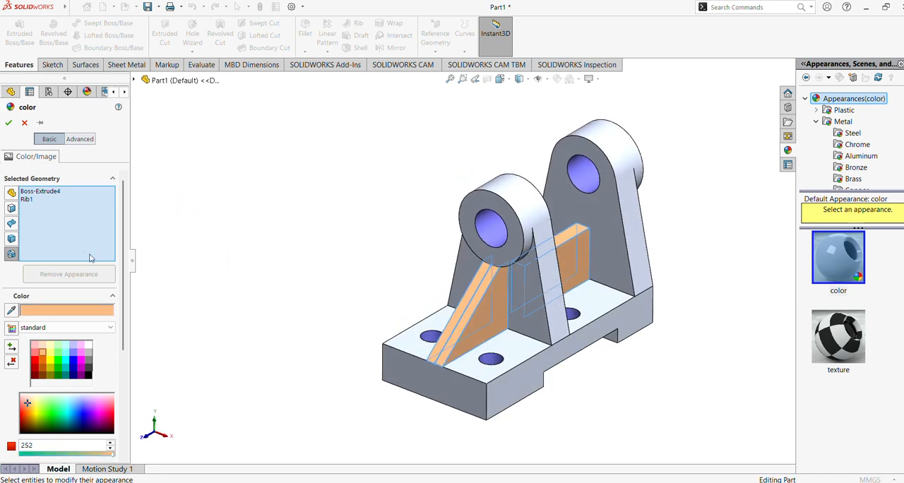
pyautogui.click(9, 122)
pyautogui.moveTo(311, 224); pyautogui.dragTo(338, 219, button='middle')
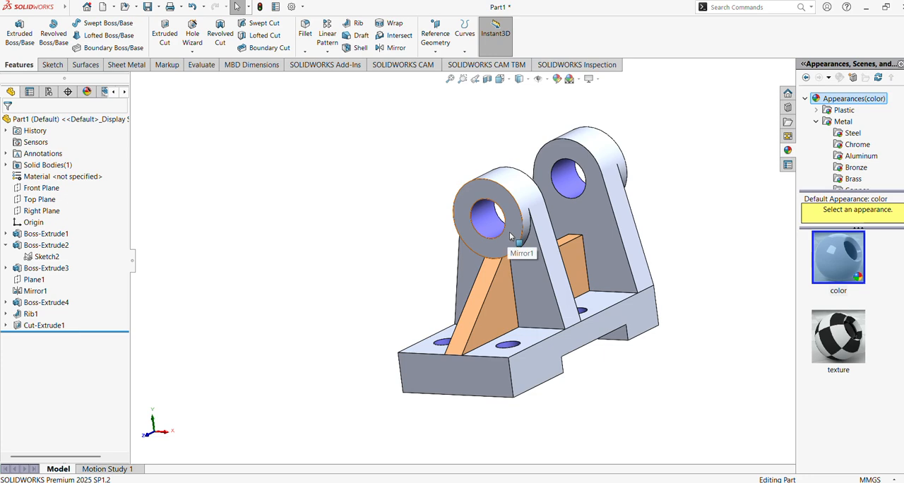
# Step: Colour the outer cylindrical faces and outward end faces of both lug rings light magenta from the standard swatches
pyautogui.click(523, 190)
pyautogui.moveTo(419, 213); pyautogui.dragTo(369, 242, button='middle')
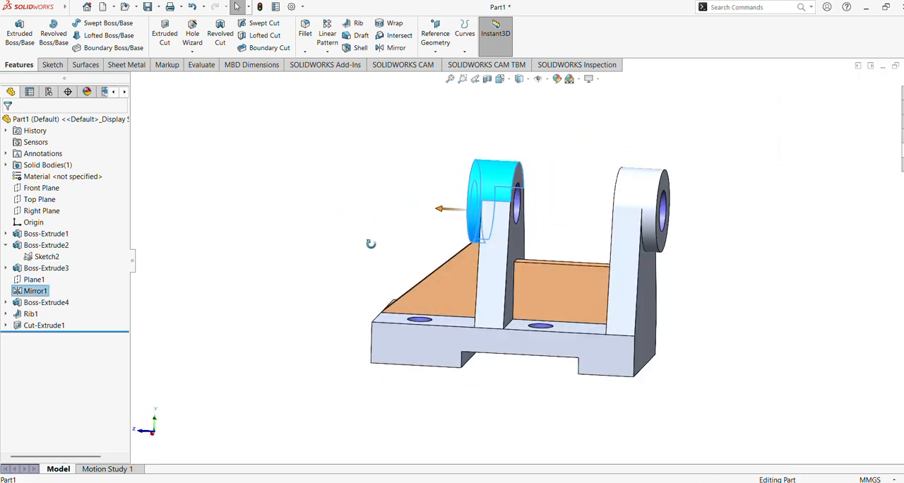
pyautogui.keyDown('ctrl'); pyautogui.click(651, 195); pyautogui.keyUp('ctrl')
pyautogui.moveTo(706, 270); pyautogui.dragTo(621, 260, button='middle')
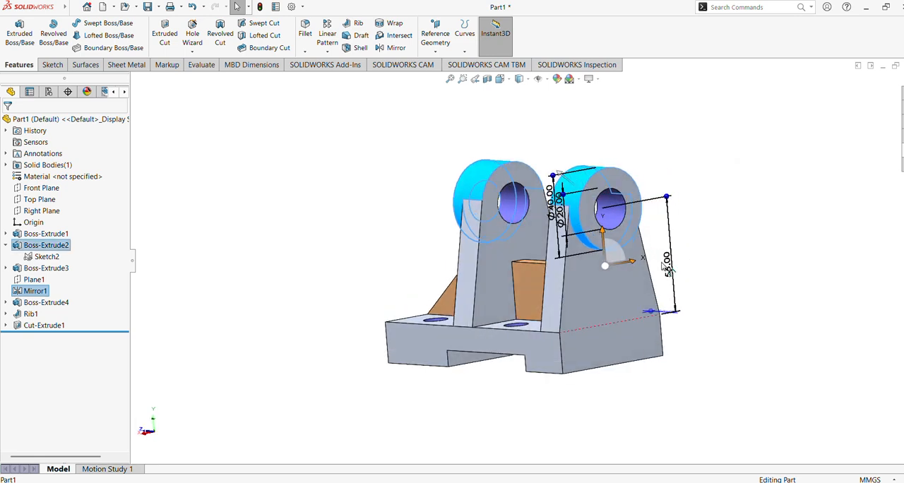
pyautogui.keyDown('ctrl'); pyautogui.click(639, 202); pyautogui.keyUp('ctrl')
pyautogui.moveTo(694, 211); pyautogui.dragTo(796, 260, button='middle')
pyautogui.click(556, 78)
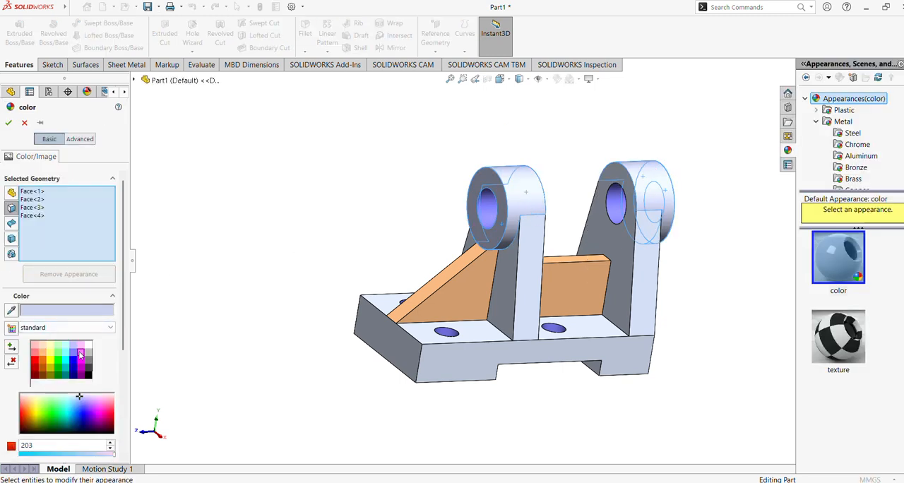
pyautogui.click(80, 353)
pyautogui.click(9, 122)
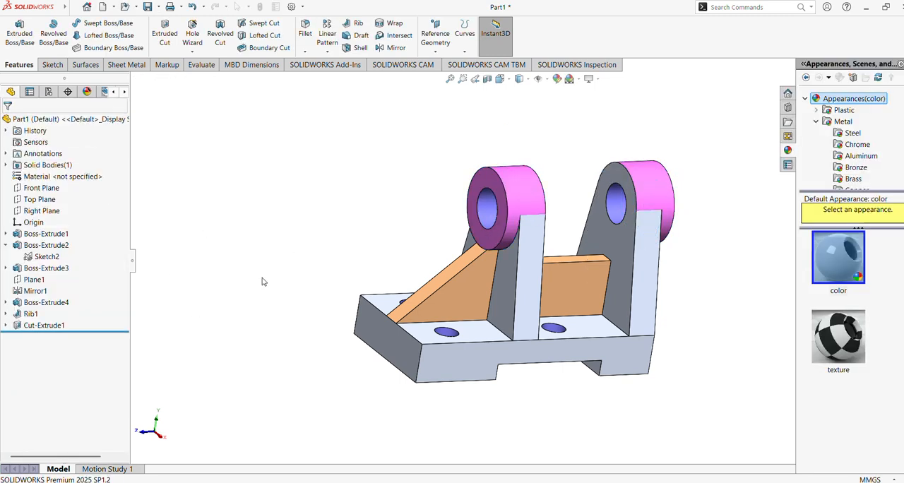
# Step: Colour the three faces of the notch under the base light green from the standard swatches
pyautogui.moveTo(233, 212); pyautogui.dragTo(307, 261, button='middle')
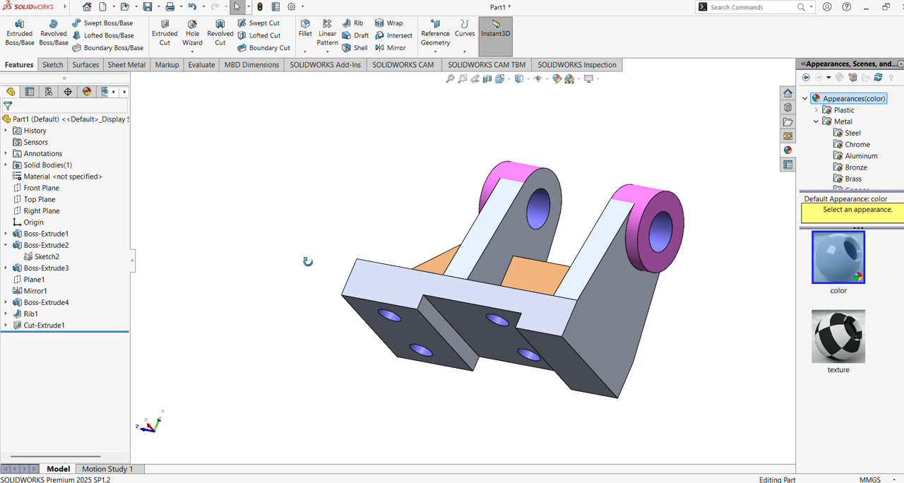
pyautogui.click(468, 329)
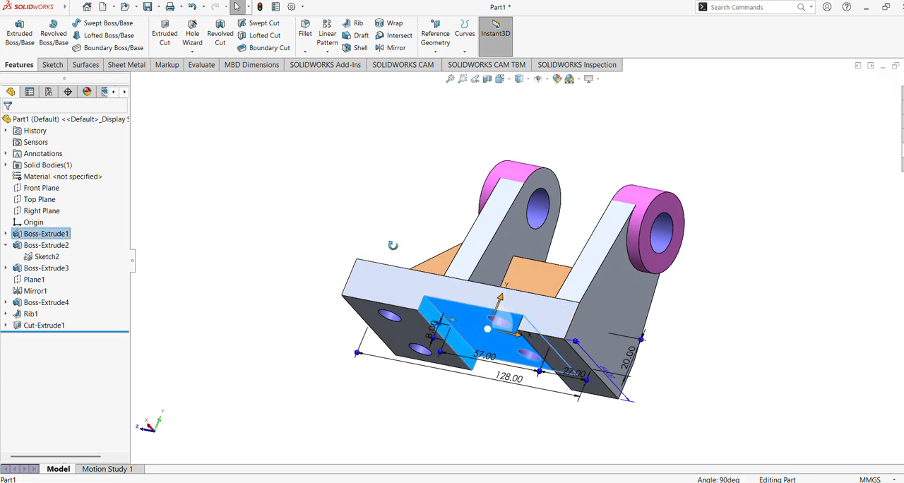
pyautogui.moveTo(393, 244); pyautogui.dragTo(462, 304, button='middle')
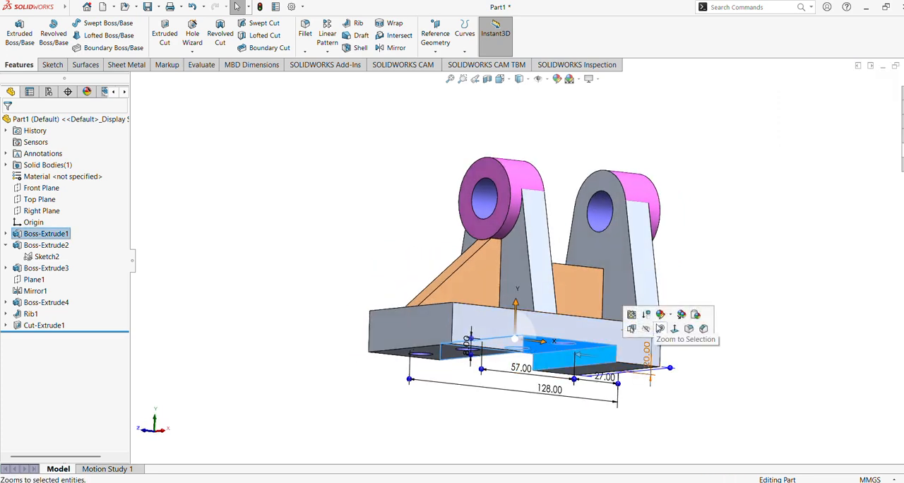
pyautogui.click(554, 82)
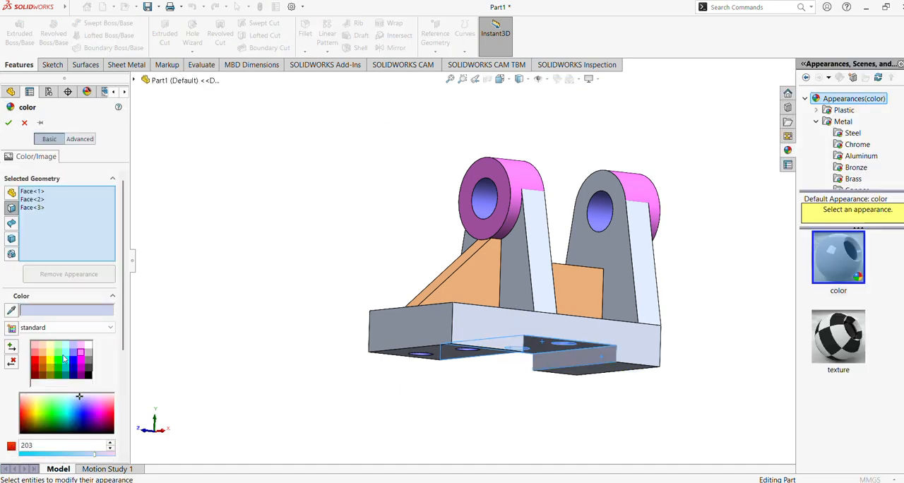
pyautogui.click(59, 354)
pyautogui.moveTo(228, 228); pyautogui.dragTo(204, 300, button='middle')
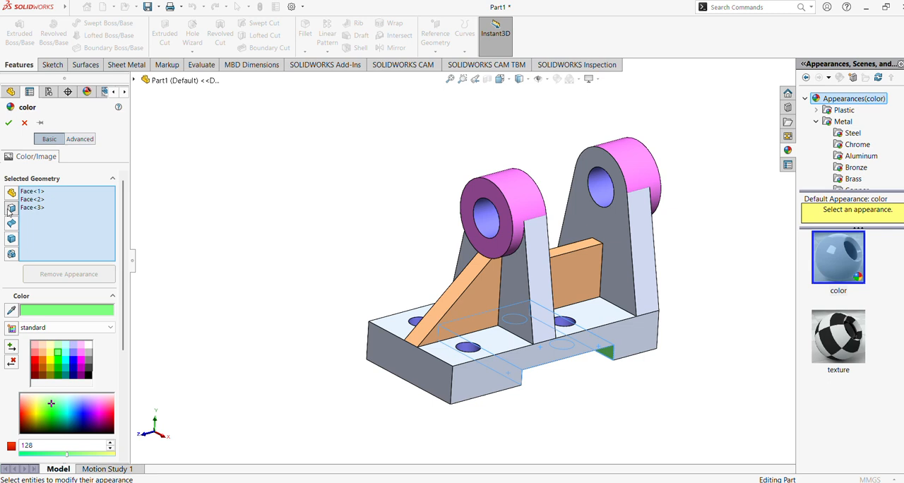
pyautogui.click(8, 124)
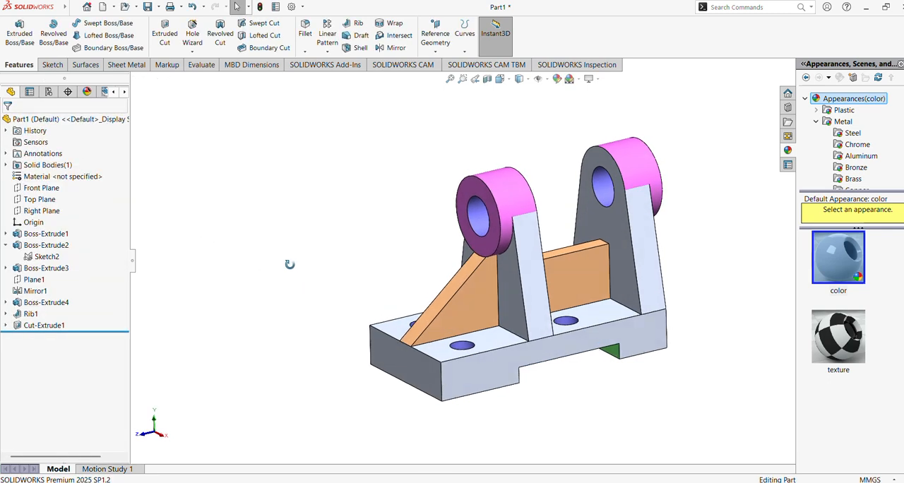
# Step: Examine the coloured bracket in the Right view and from several angles, with the feature tree hidden
pyautogui.click(720, 279)
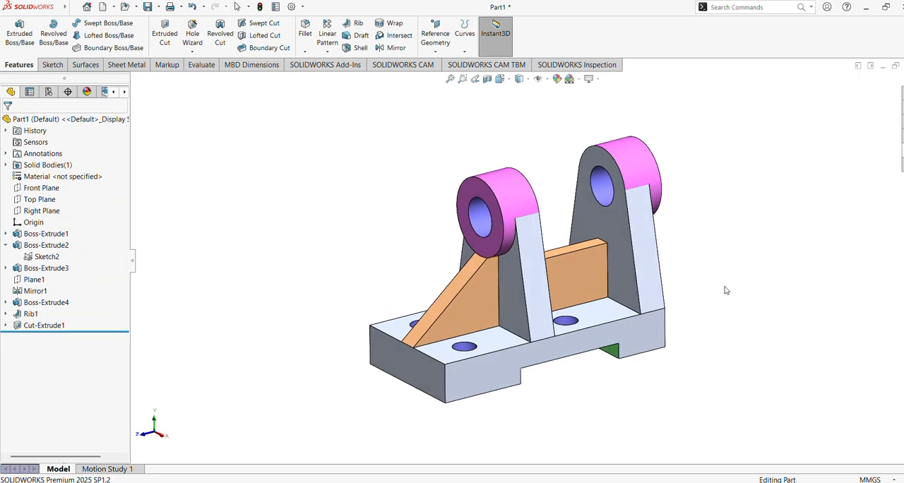
pyautogui.moveTo(726, 281); pyautogui.dragTo(336, 460, button='middle')
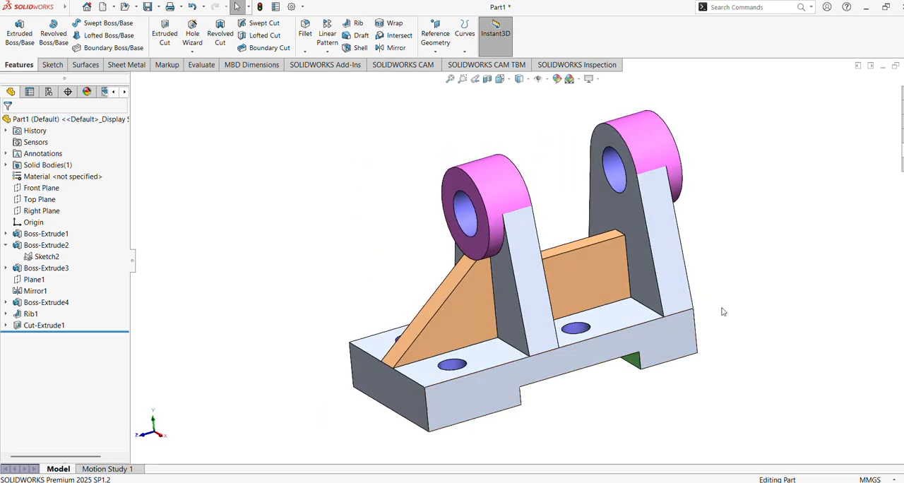
pyautogui.click(500, 78)
pyautogui.hotkey('ctrl', '4')
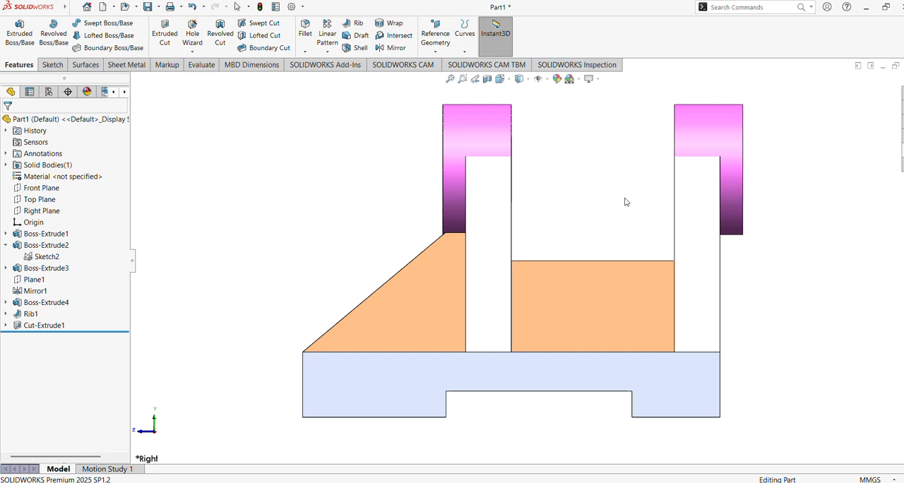
pyautogui.moveTo(625, 202); pyautogui.dragTo(634, 263, button='middle')
pyautogui.click(134, 261)
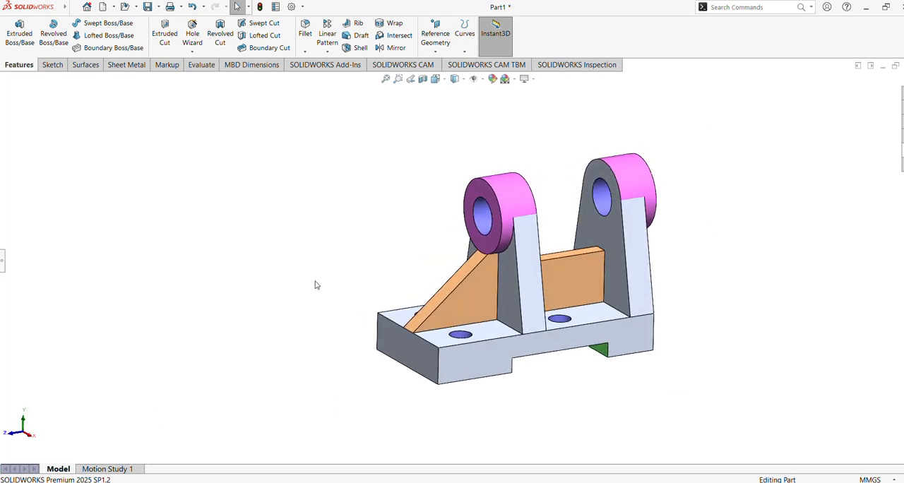
pyautogui.scroll(-2, 752, 275)
pyautogui.keyDown('ctrl'); pyautogui.moveTo(754, 263); pyautogui.dragTo(637, 311, button='middle'); pyautogui.keyUp('ctrl')
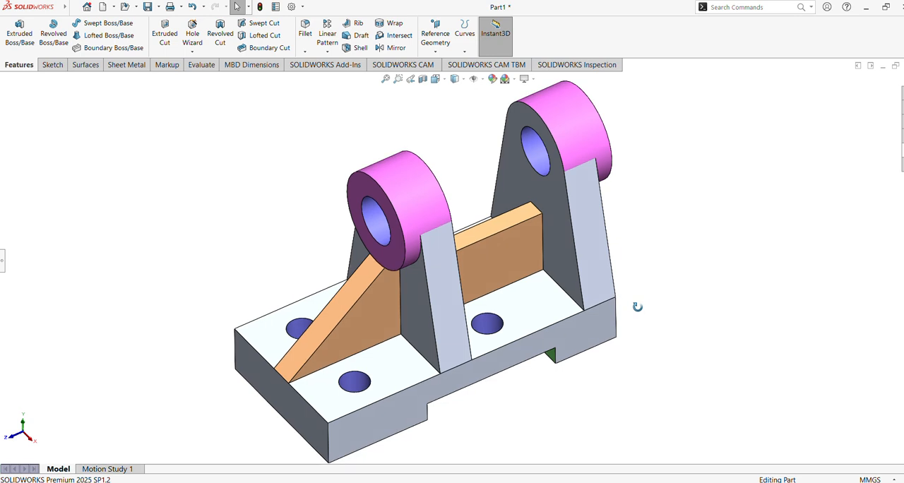